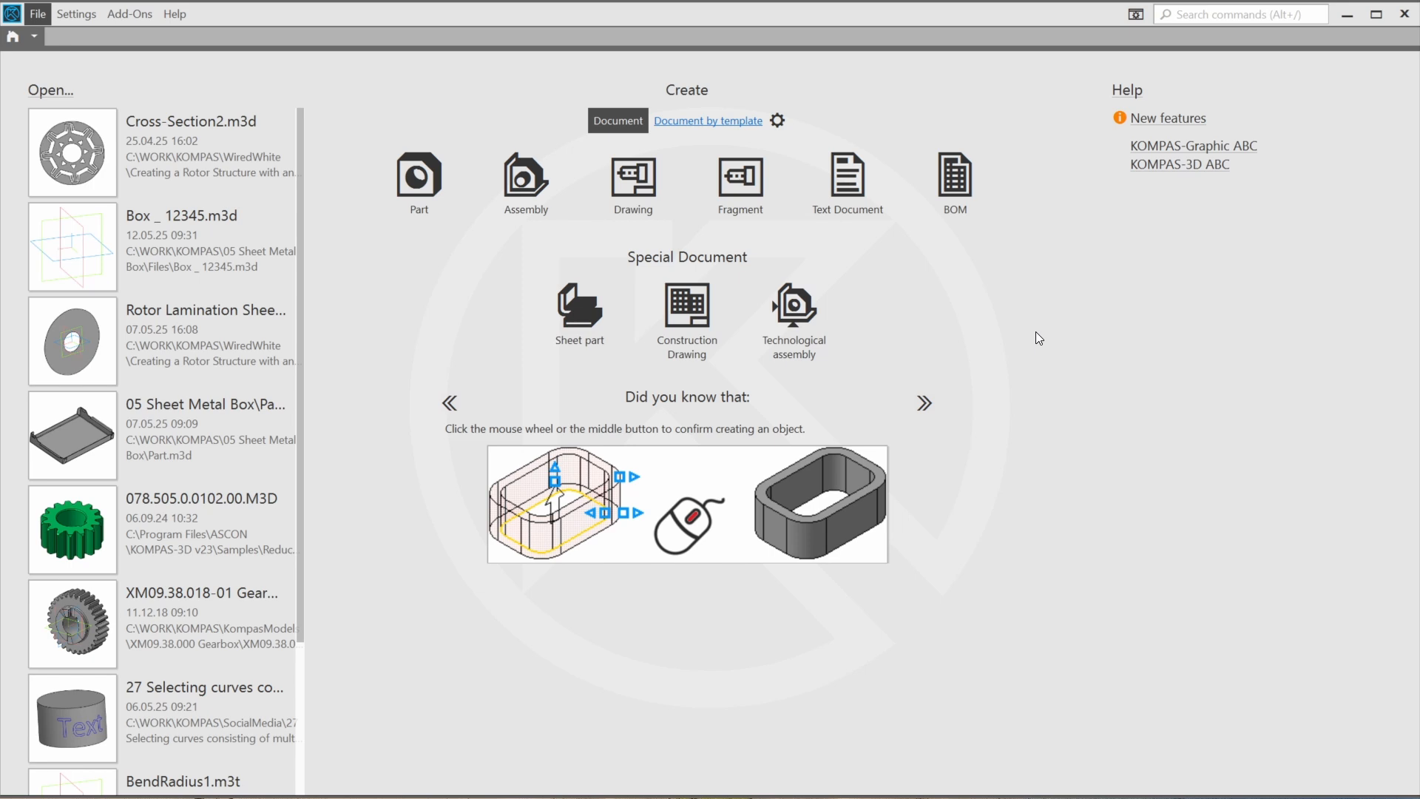
Step: Create a new sheet part document and show the list of its additional toolsets
{"action": "left_click", "coordinate": [596, 327]}
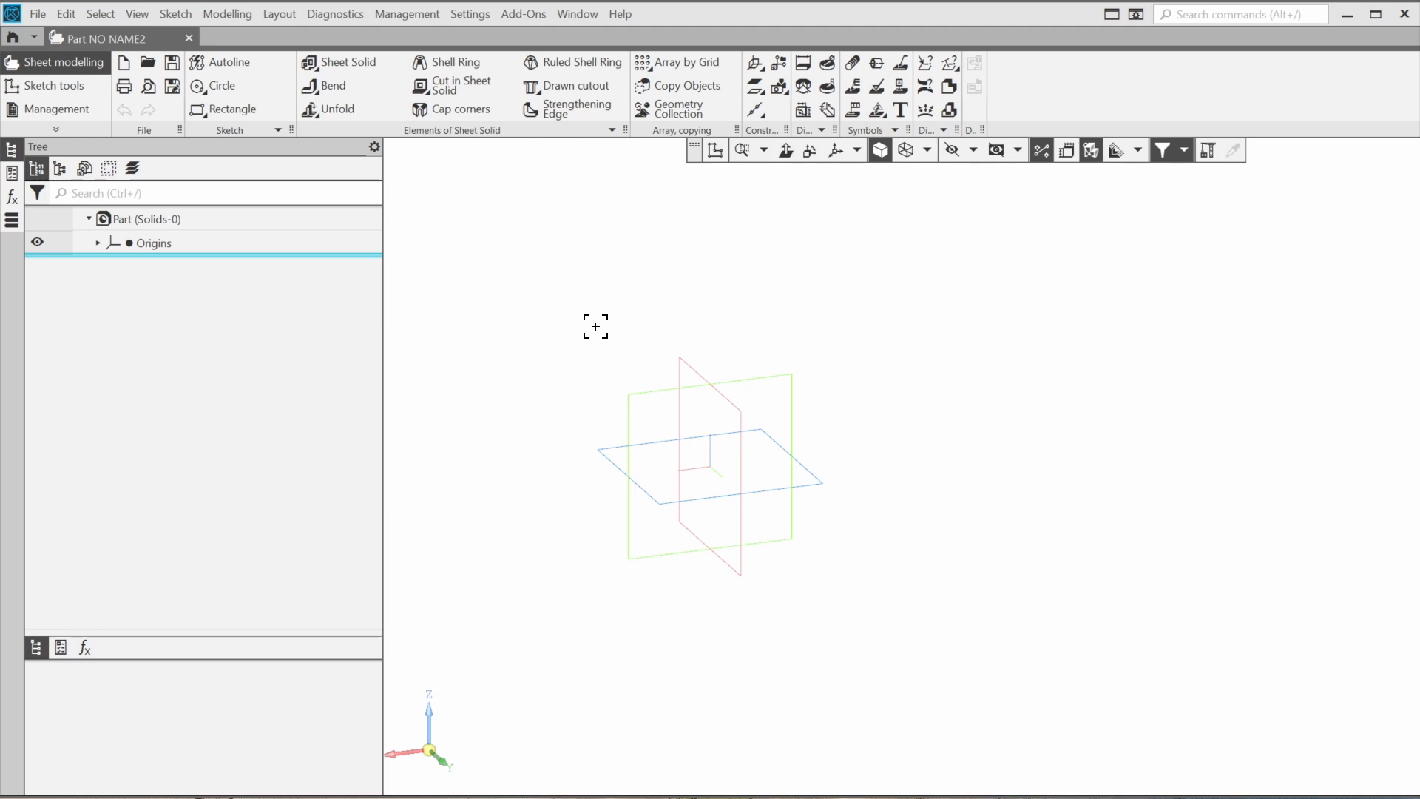
{"action": "left_click", "coordinate": [51, 133]}
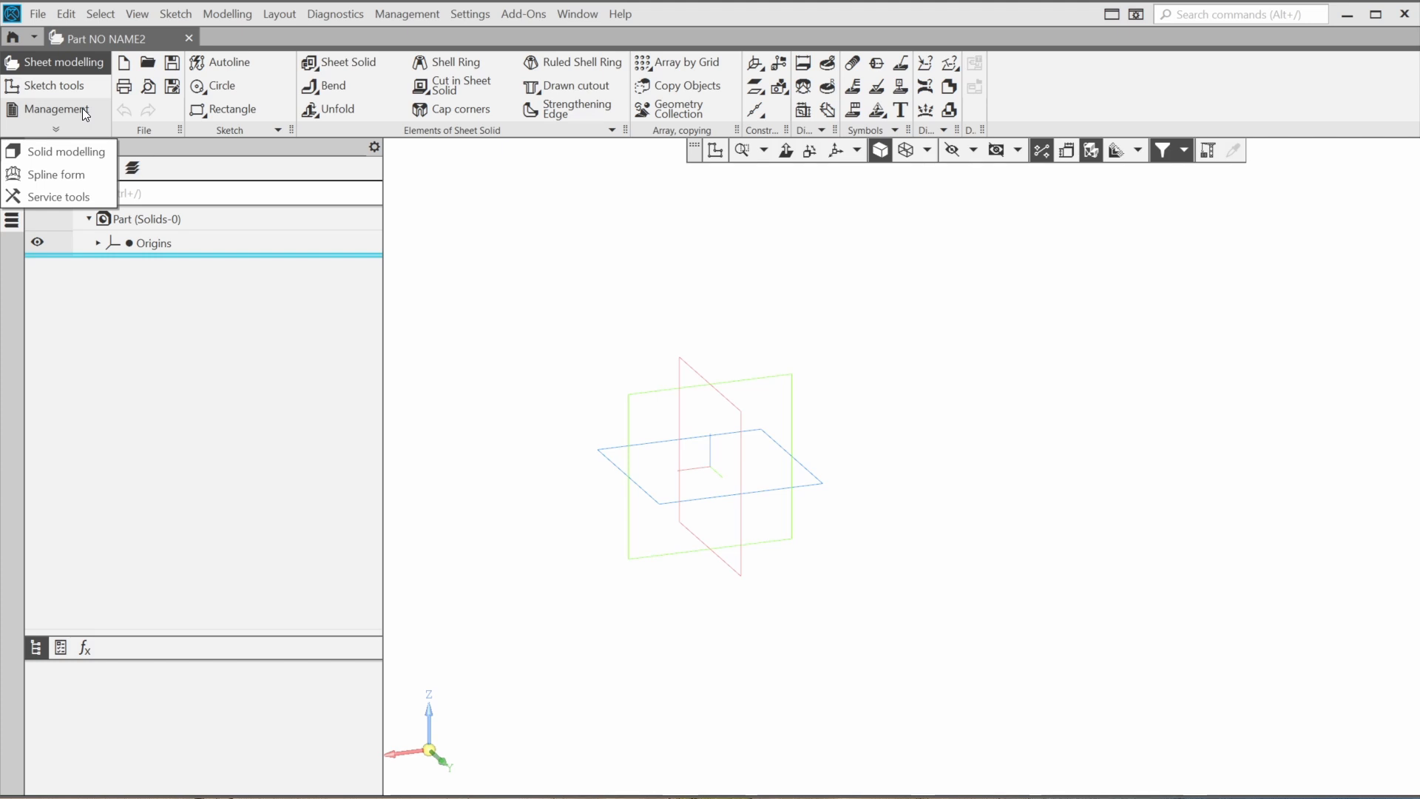
Step: Switch the document's specialization to Part and look over the additional toolsets available for it
{"action": "left_click", "coordinate": [35, 15]}
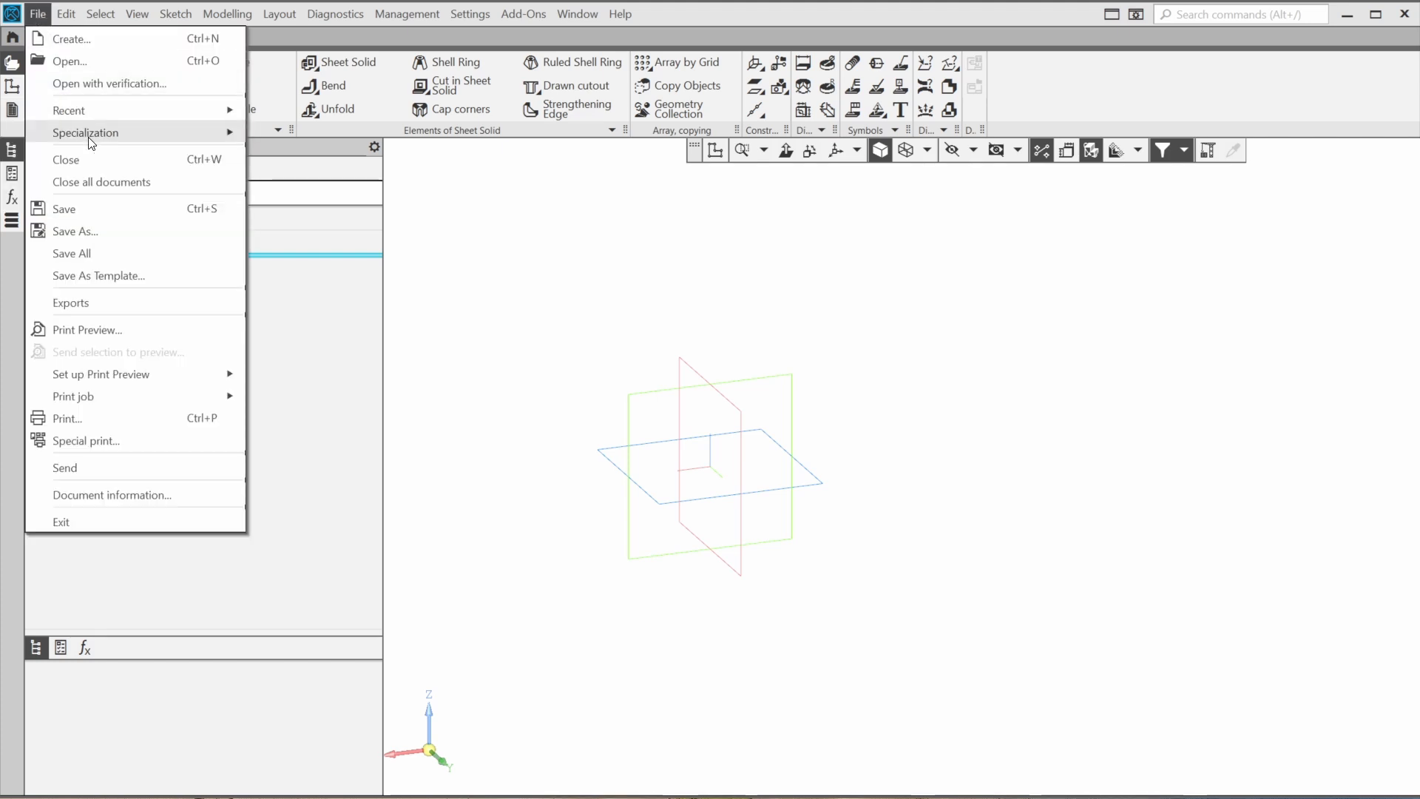
{"action": "mouse_move", "coordinate": [90, 143]}
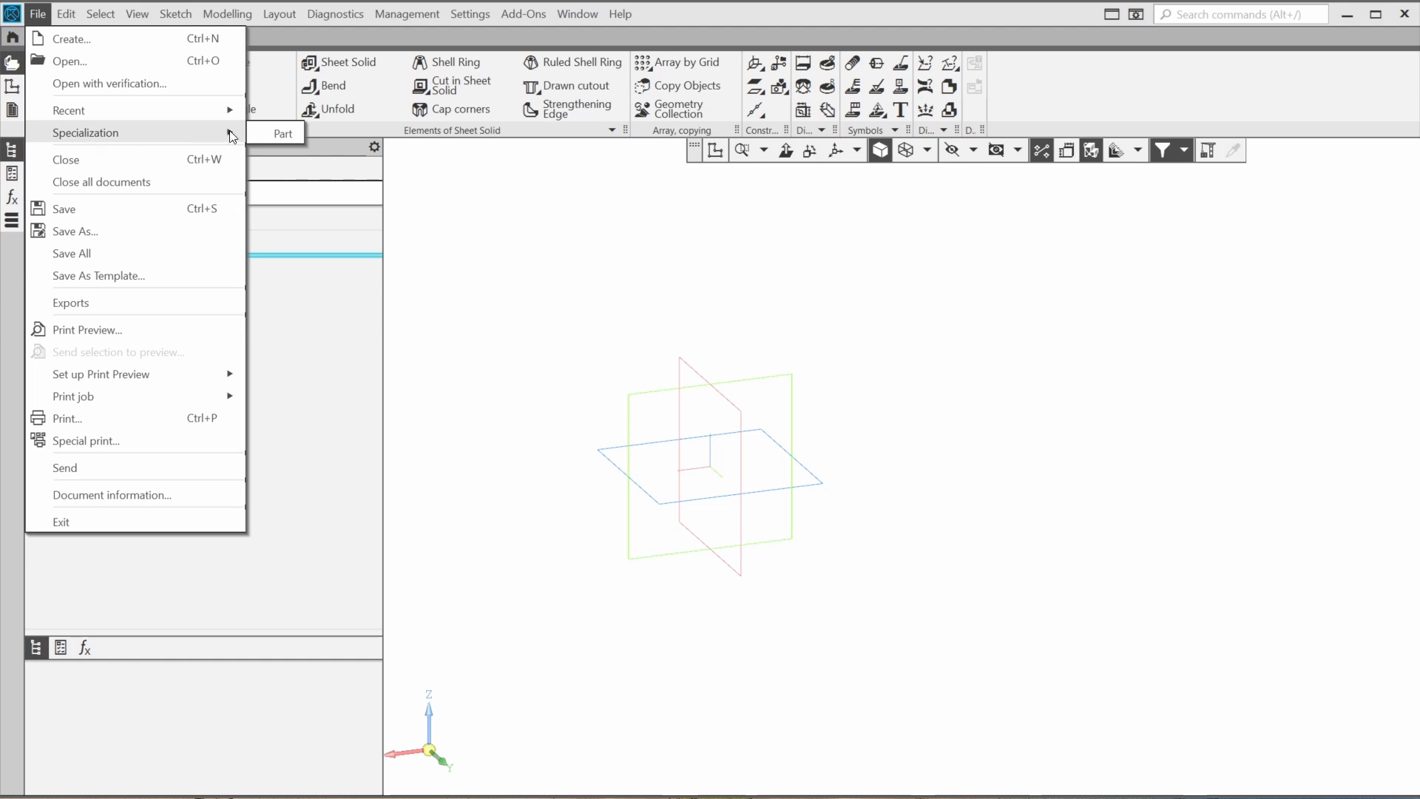
{"action": "left_click", "coordinate": [262, 136]}
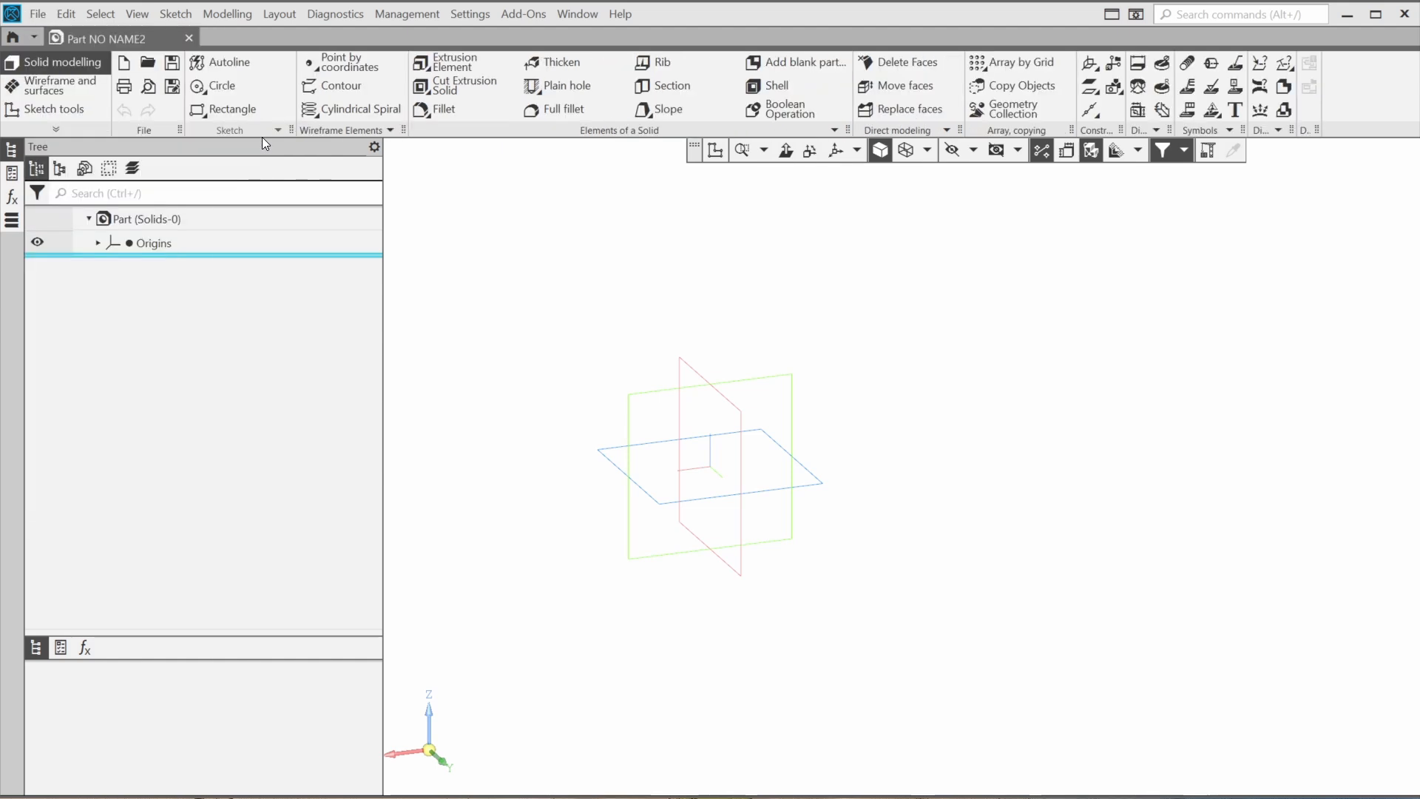
{"action": "left_click", "coordinate": [80, 128]}
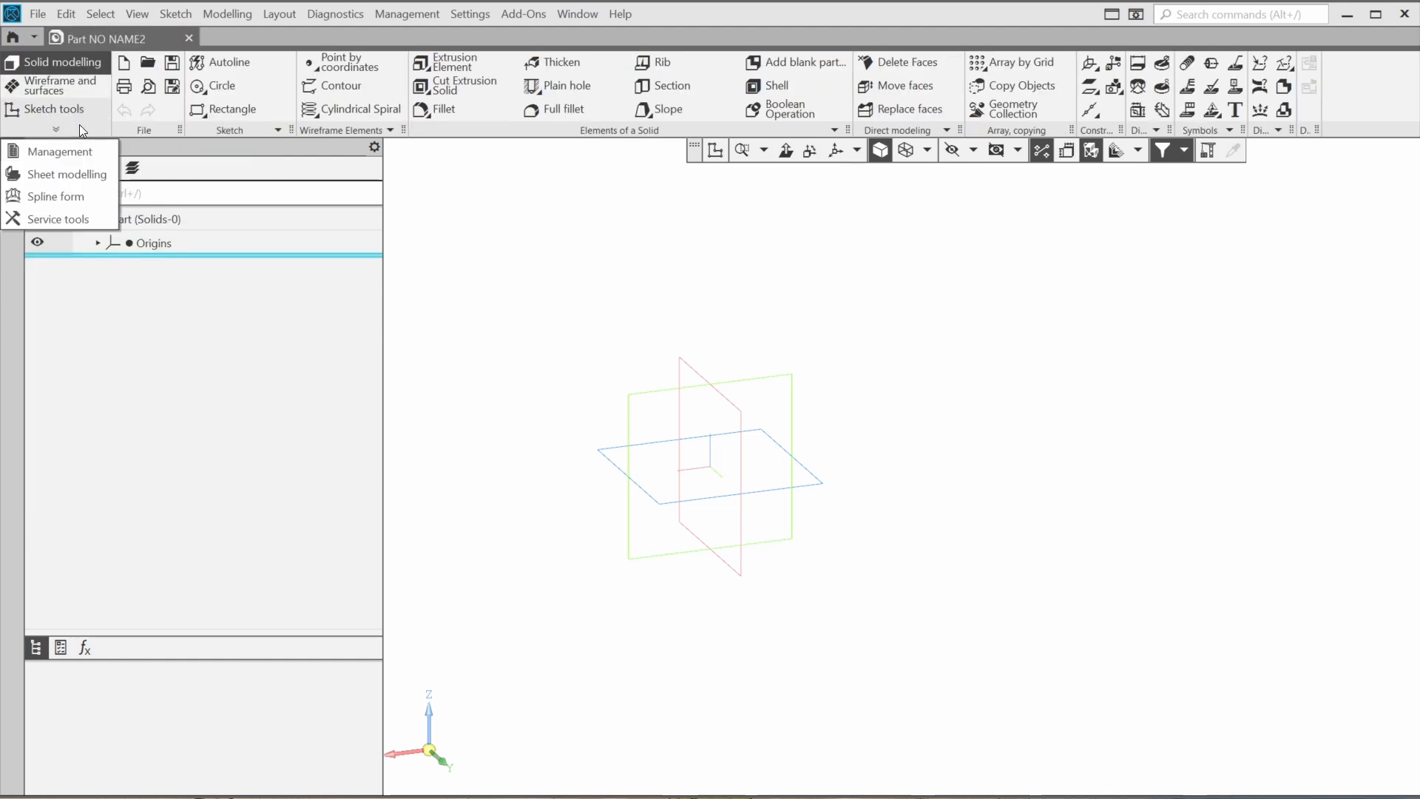
{"action": "left_click", "coordinate": [79, 124]}
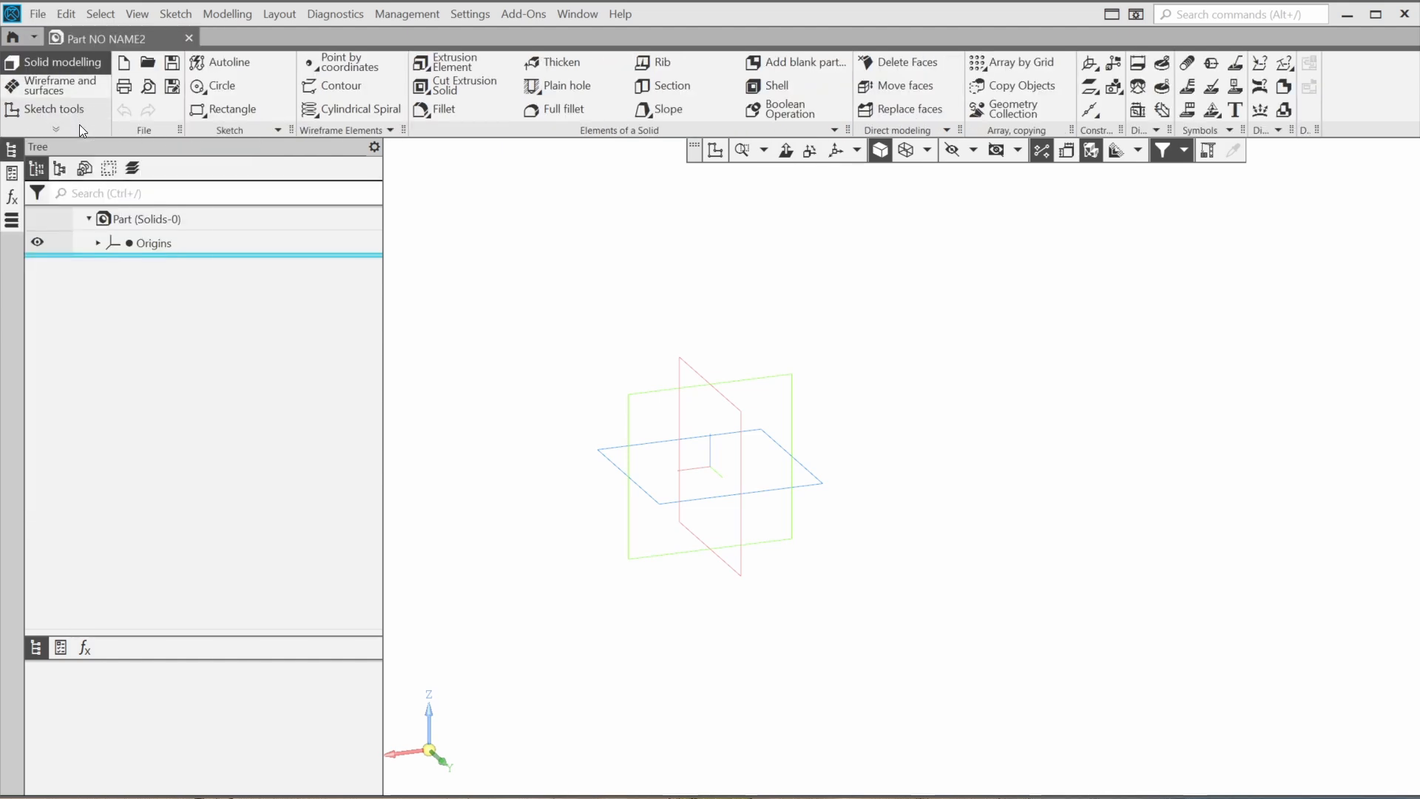
Step: Switch the document's specialization back to sheet part
{"action": "left_click", "coordinate": [37, 14]}
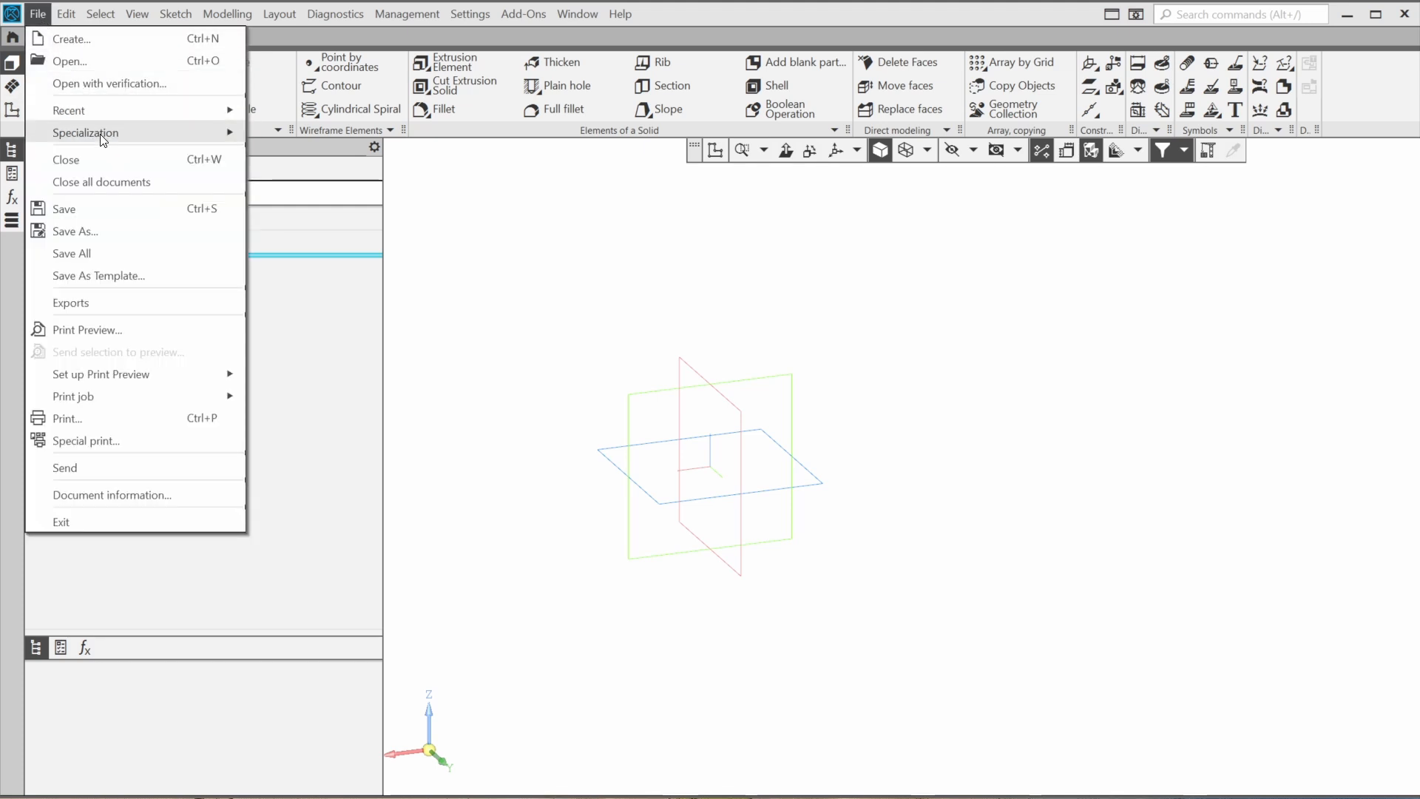
{"action": "mouse_move", "coordinate": [100, 135]}
{"action": "left_click", "coordinate": [277, 136]}
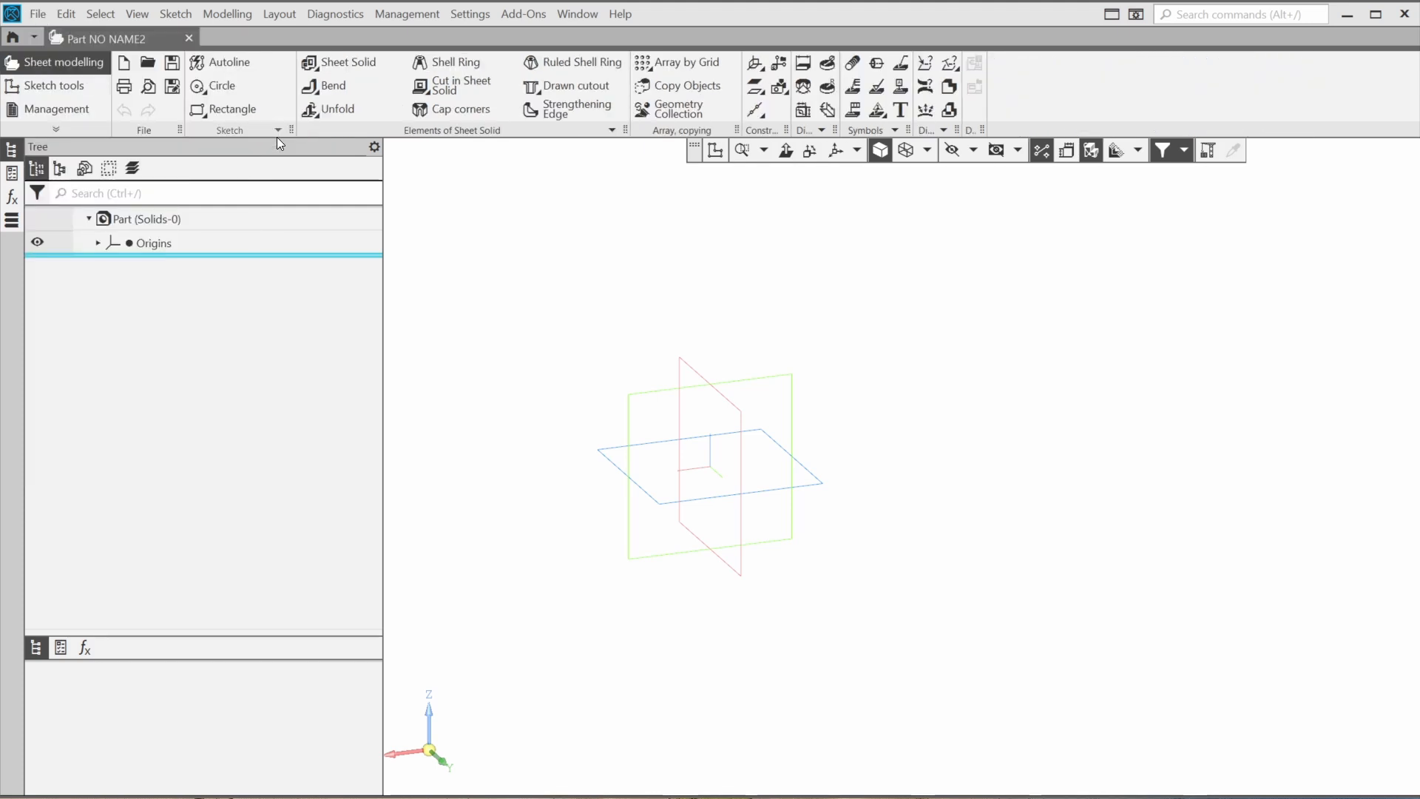
Step: Examine the sheet metal variables predefined in the part, such as thickness, radius and angle
{"action": "left_click", "coordinate": [13, 197]}
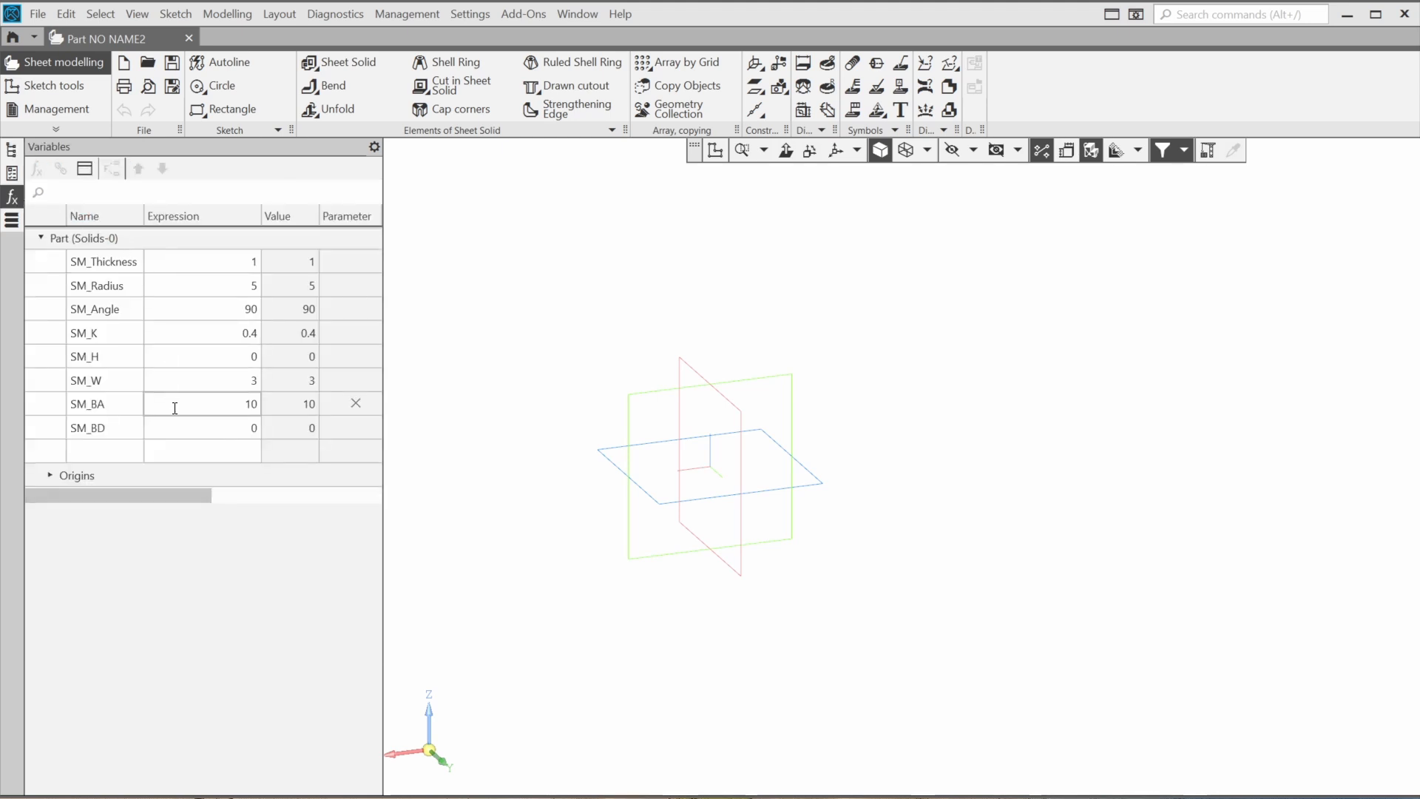
{"action": "left_click", "coordinate": [11, 149]}
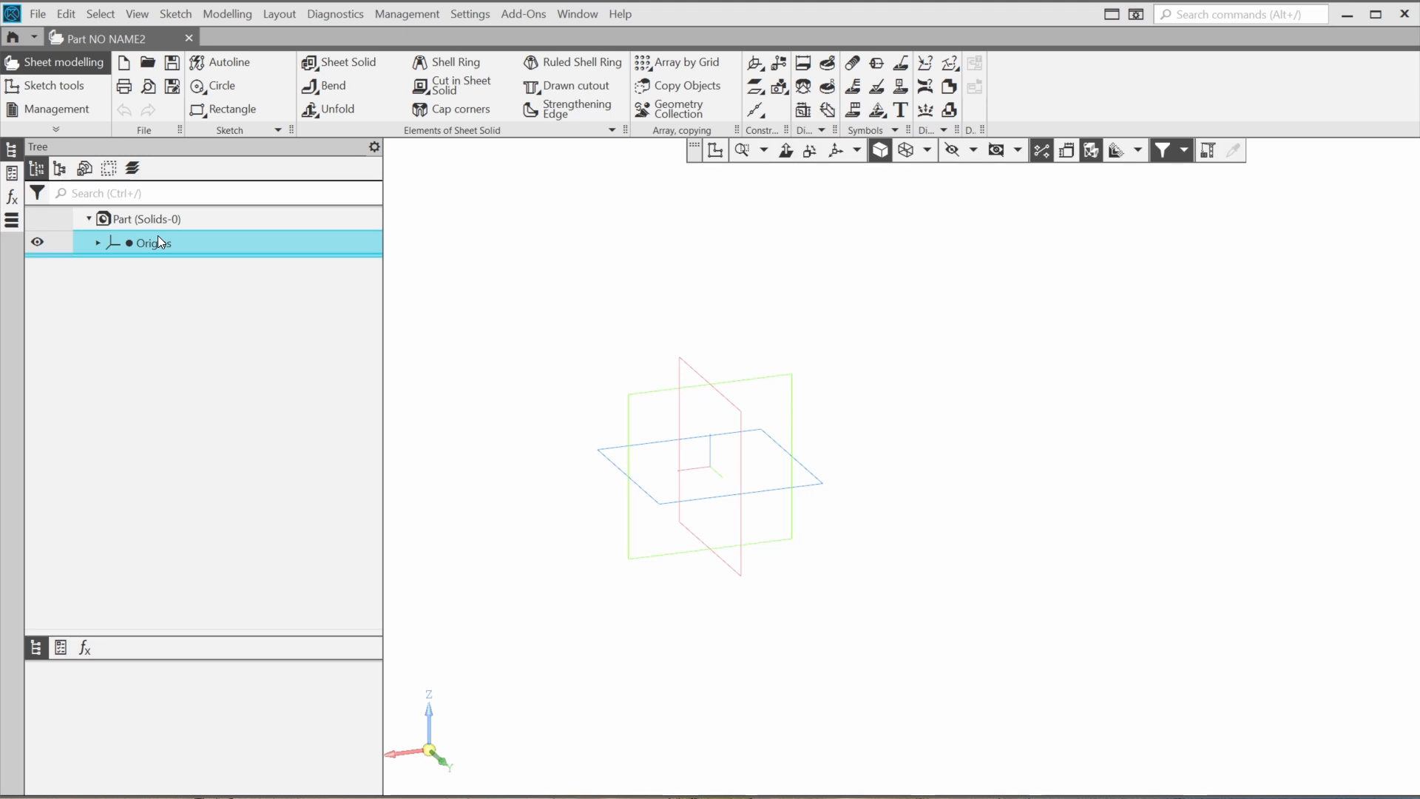
Step: Set the model's designation to 12345 and its name to Box, and save the part as Box _ 12345.m3d
{"action": "left_click", "coordinate": [155, 225]}
{"action": "right_click", "coordinate": [155, 229]}
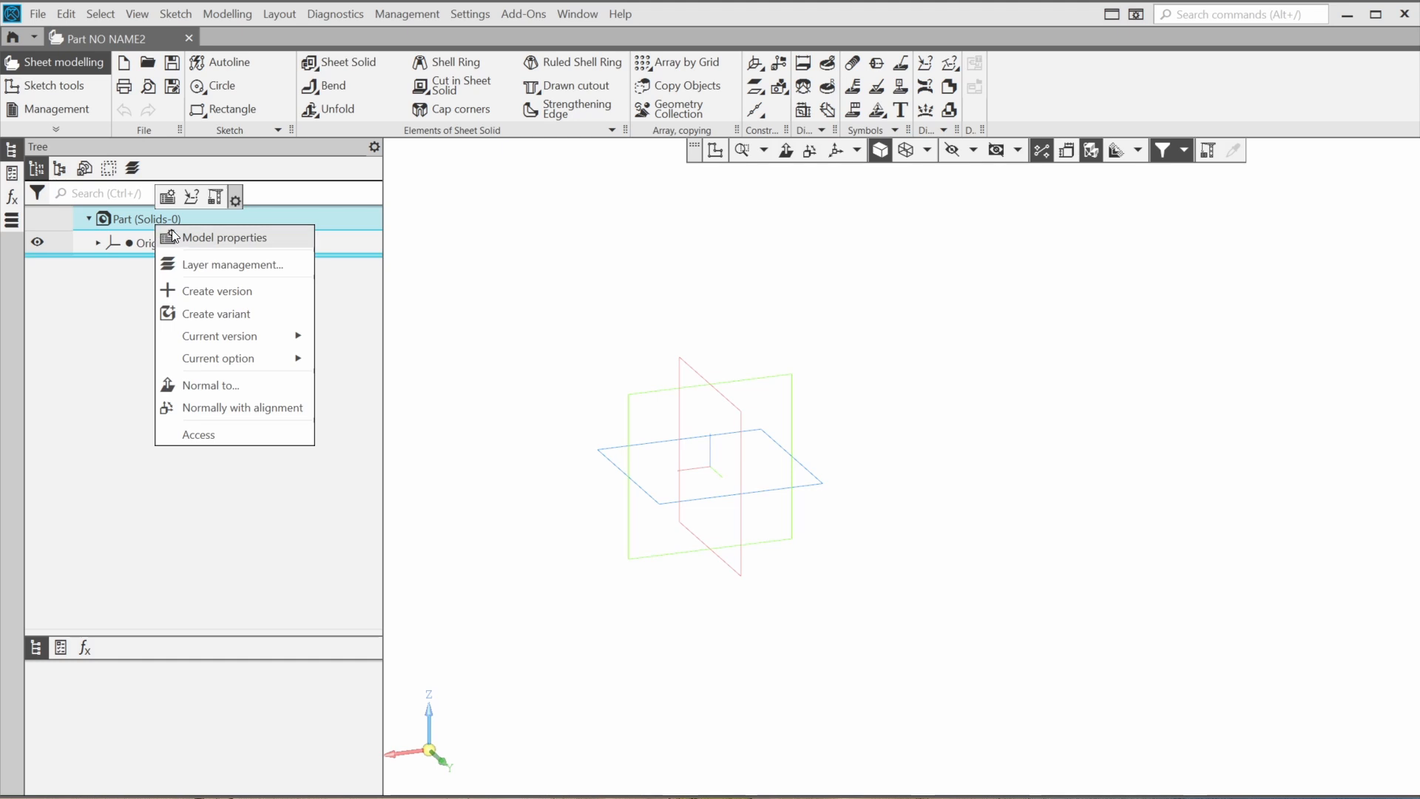
{"action": "left_click", "coordinate": [180, 230]}
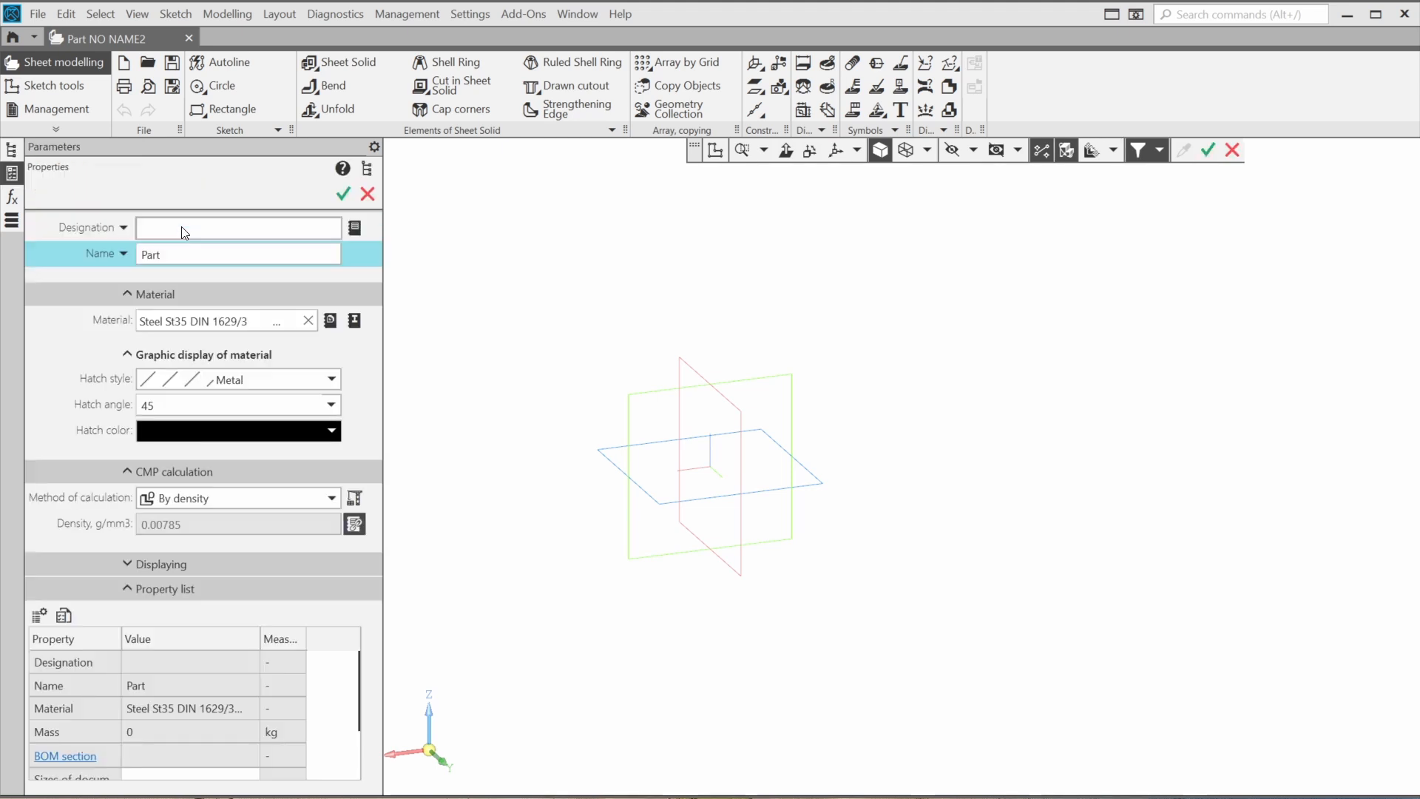
{"action": "left_click", "coordinate": [184, 226]}
{"action": "type", "text": "12345"}
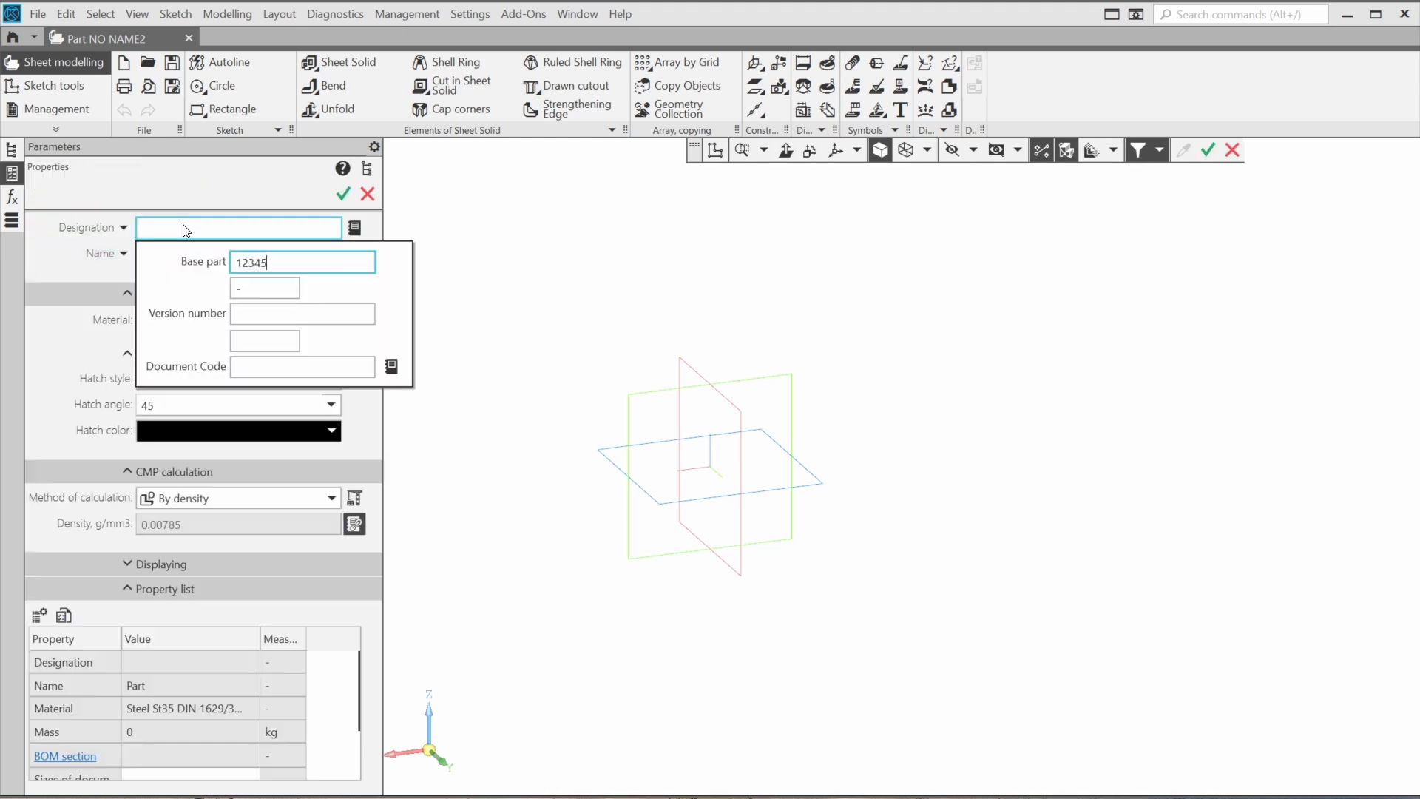
{"action": "key", "text": "Return"}
{"action": "type", "text": "Box"}
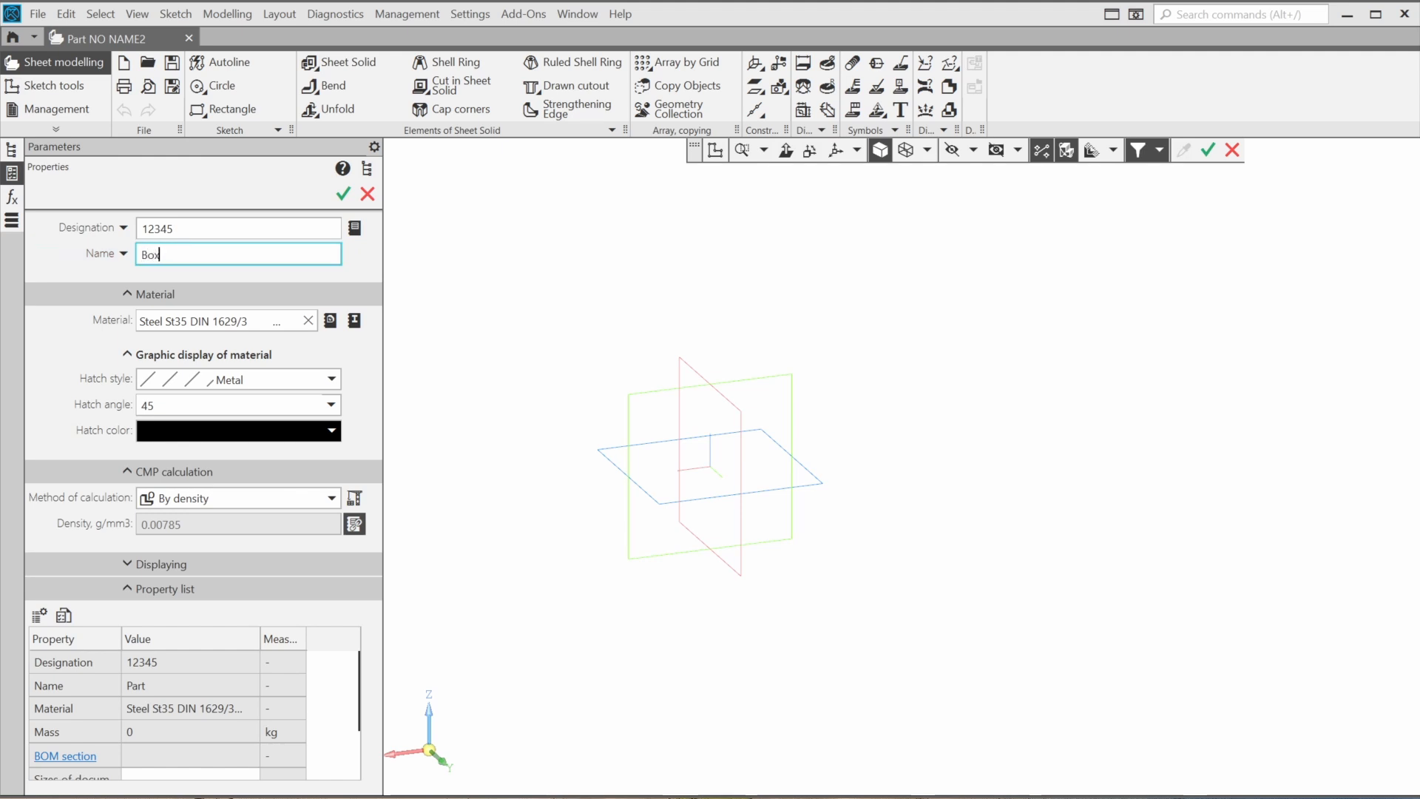
{"action": "left_click", "coordinate": [341, 193]}
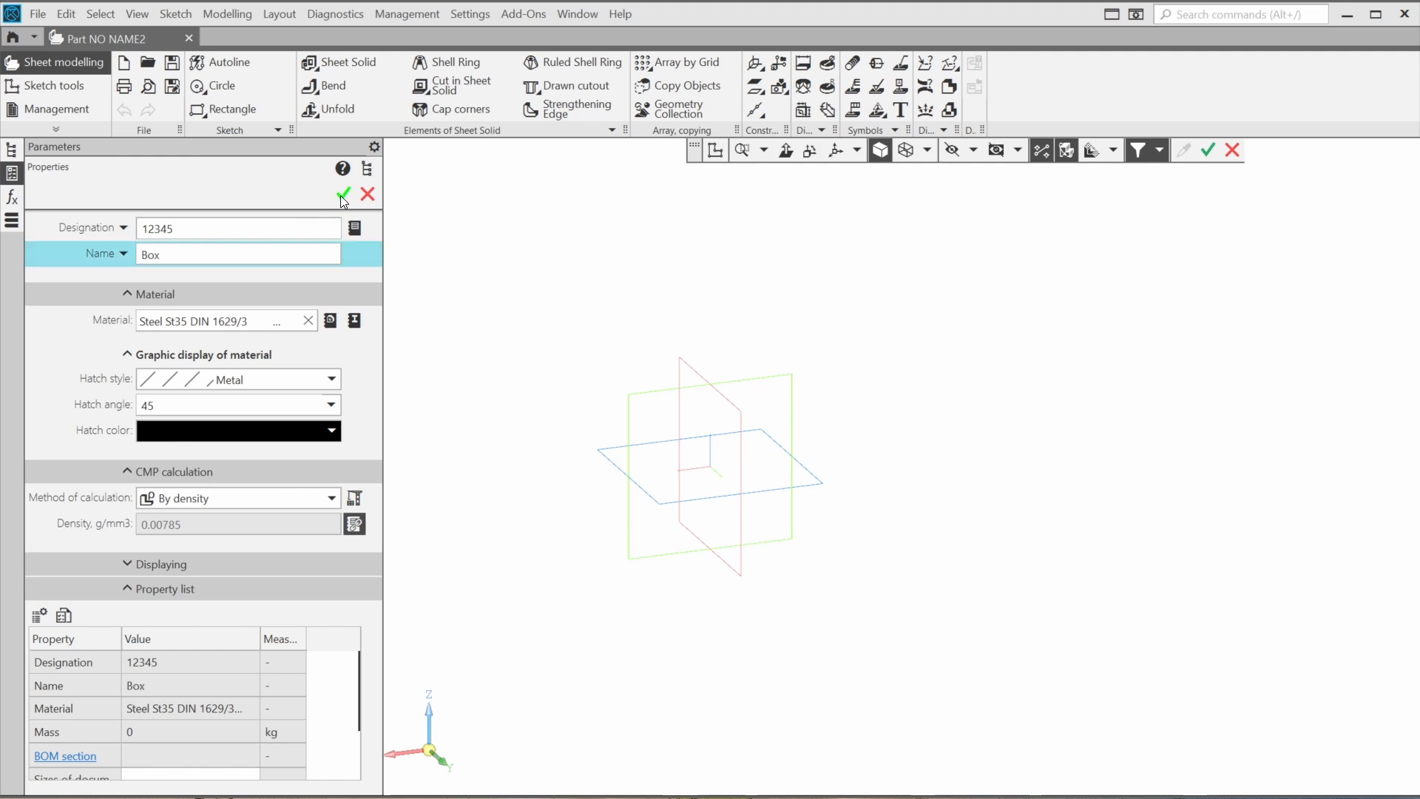
{"action": "left_click", "coordinate": [172, 62]}
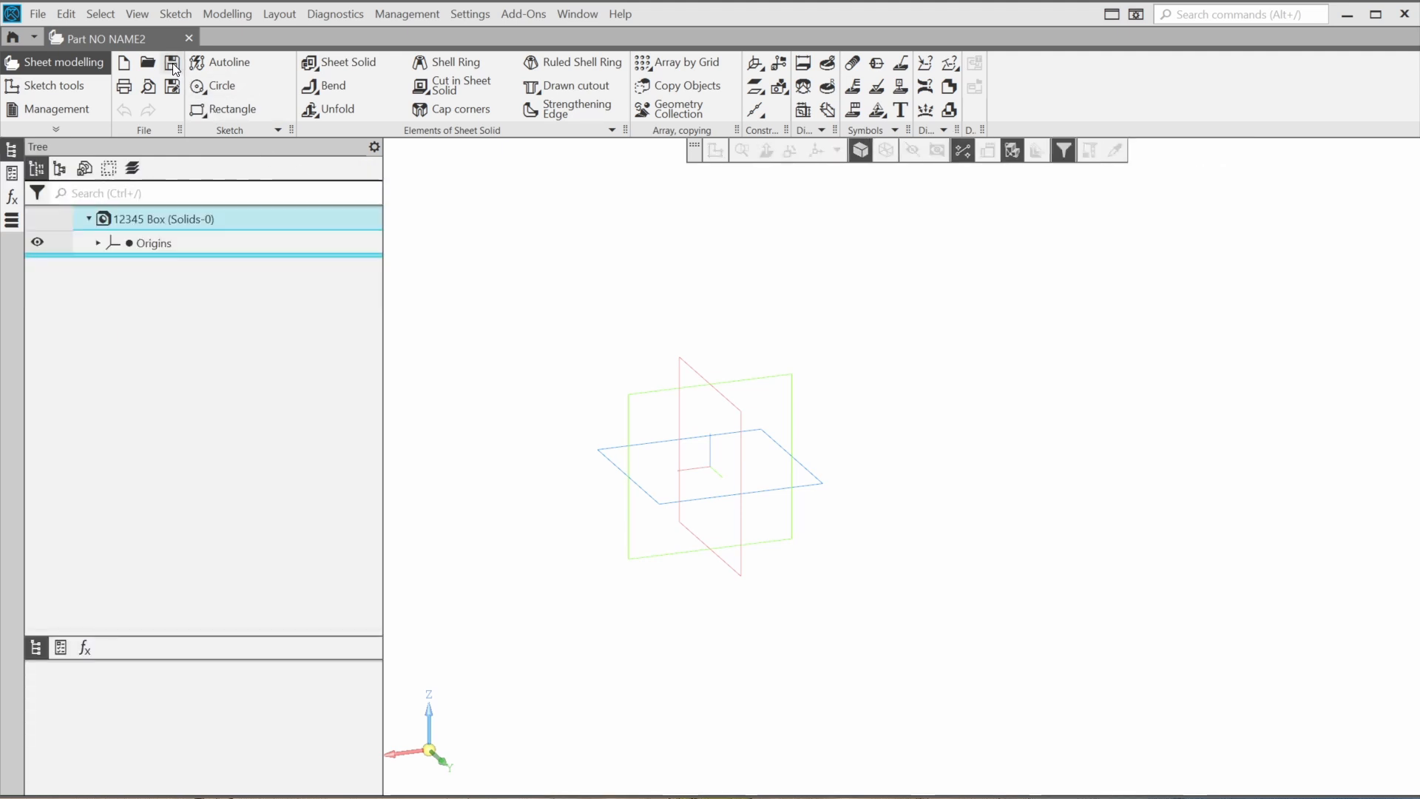
{"action": "left_click", "coordinate": [865, 619]}
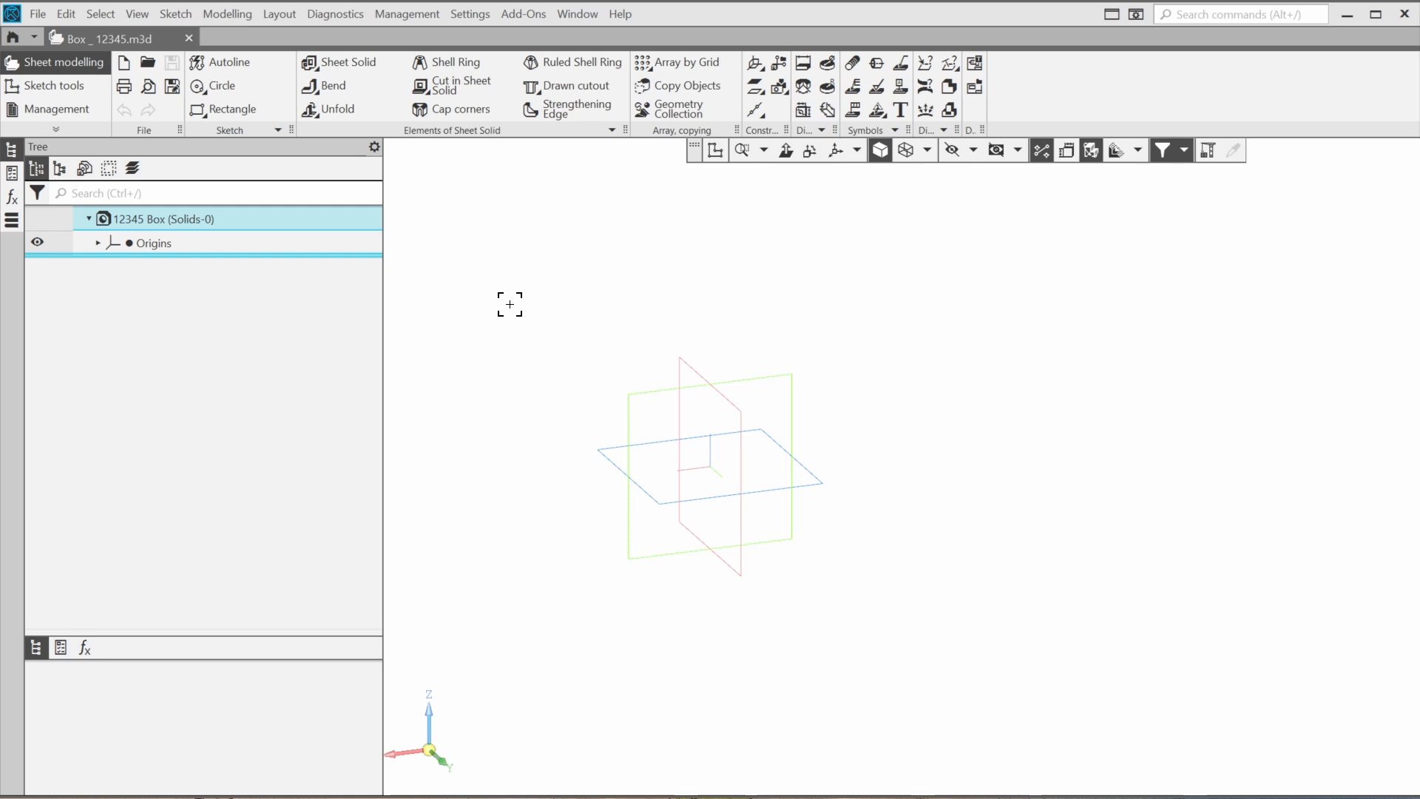
Step: Start a sketch on the ZY plane and draw a rectangle by centerpoint and vertex, centred on the origin
{"action": "left_click", "coordinate": [695, 362]}
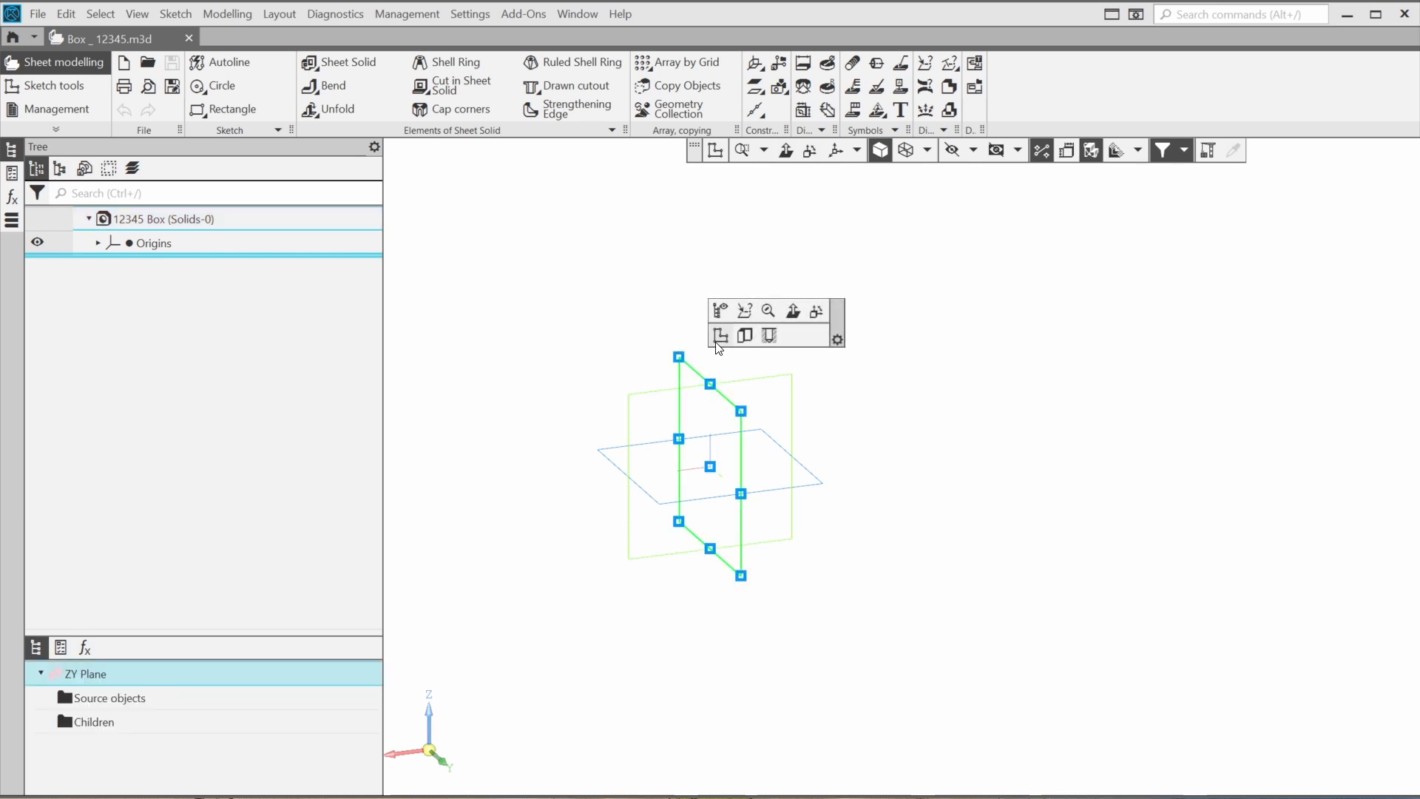
{"action": "left_click", "coordinate": [720, 335]}
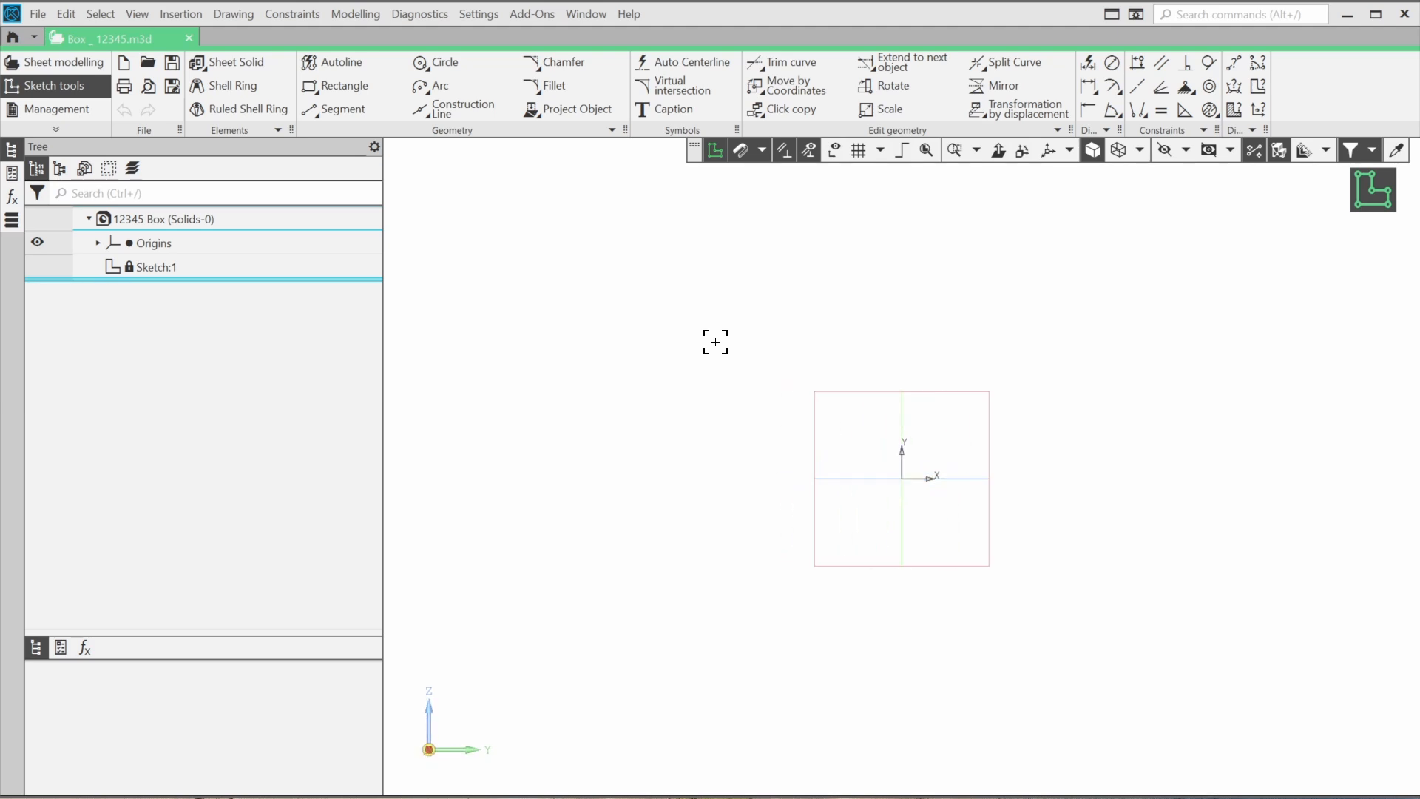
{"action": "left_click", "coordinate": [326, 94]}
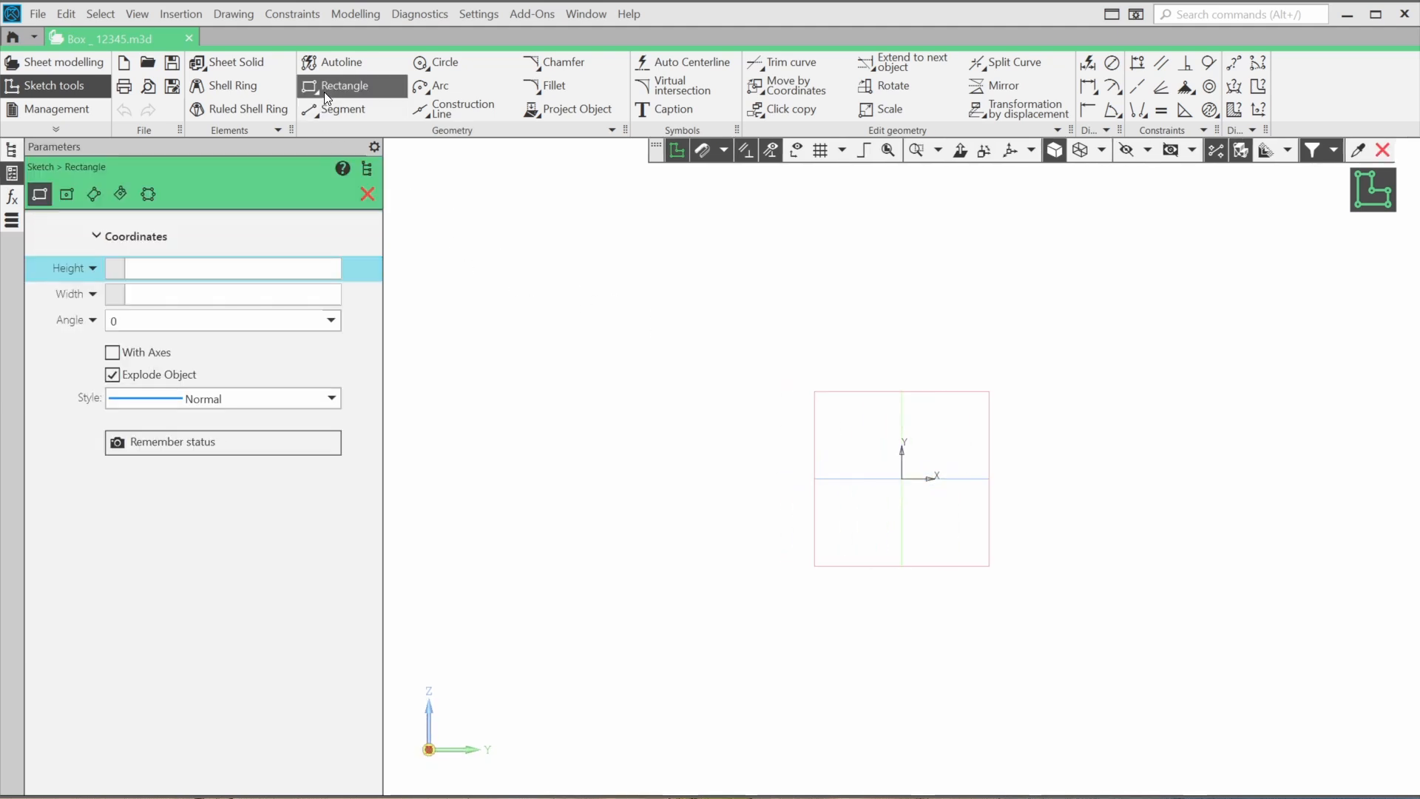
{"action": "left_click", "coordinate": [68, 195]}
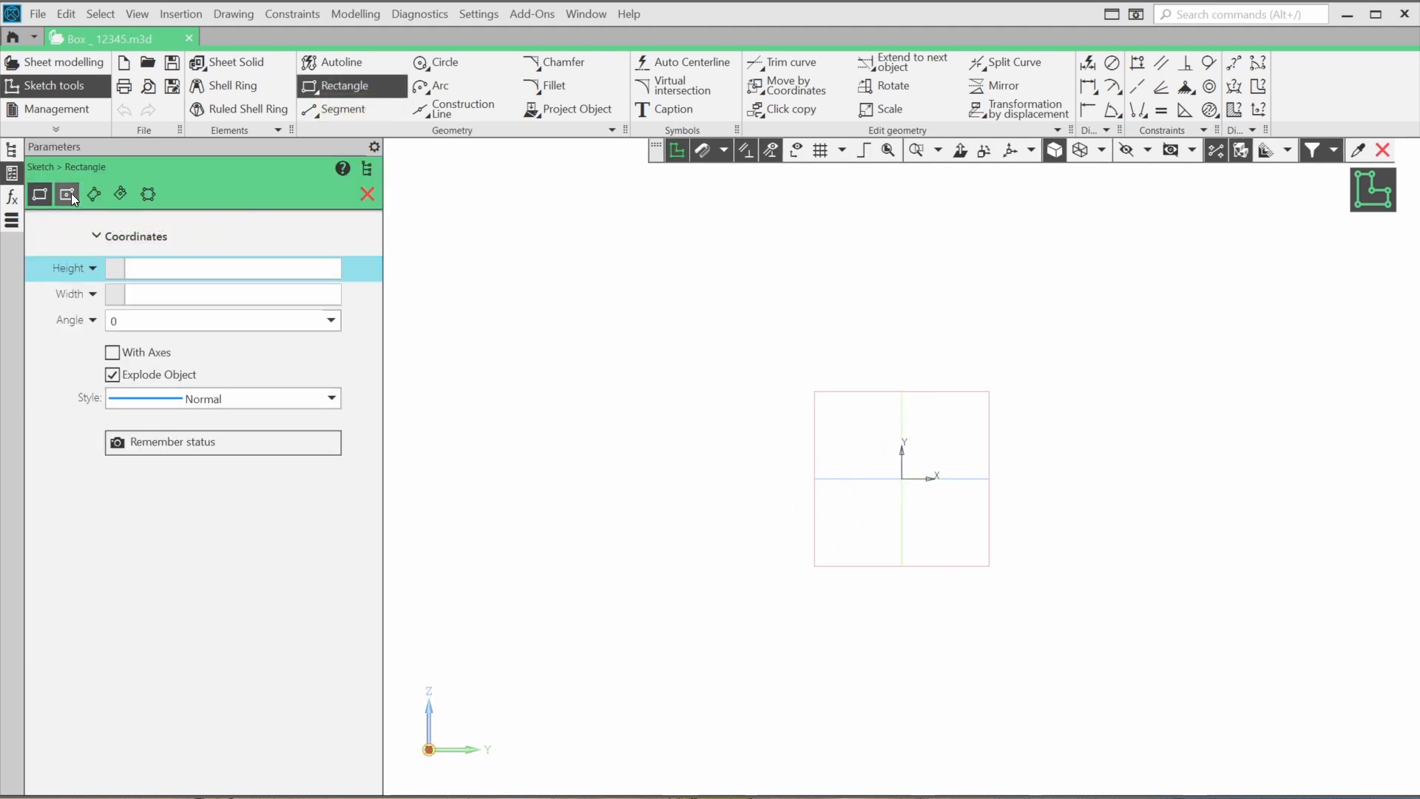
{"action": "left_click", "coordinate": [898, 480]}
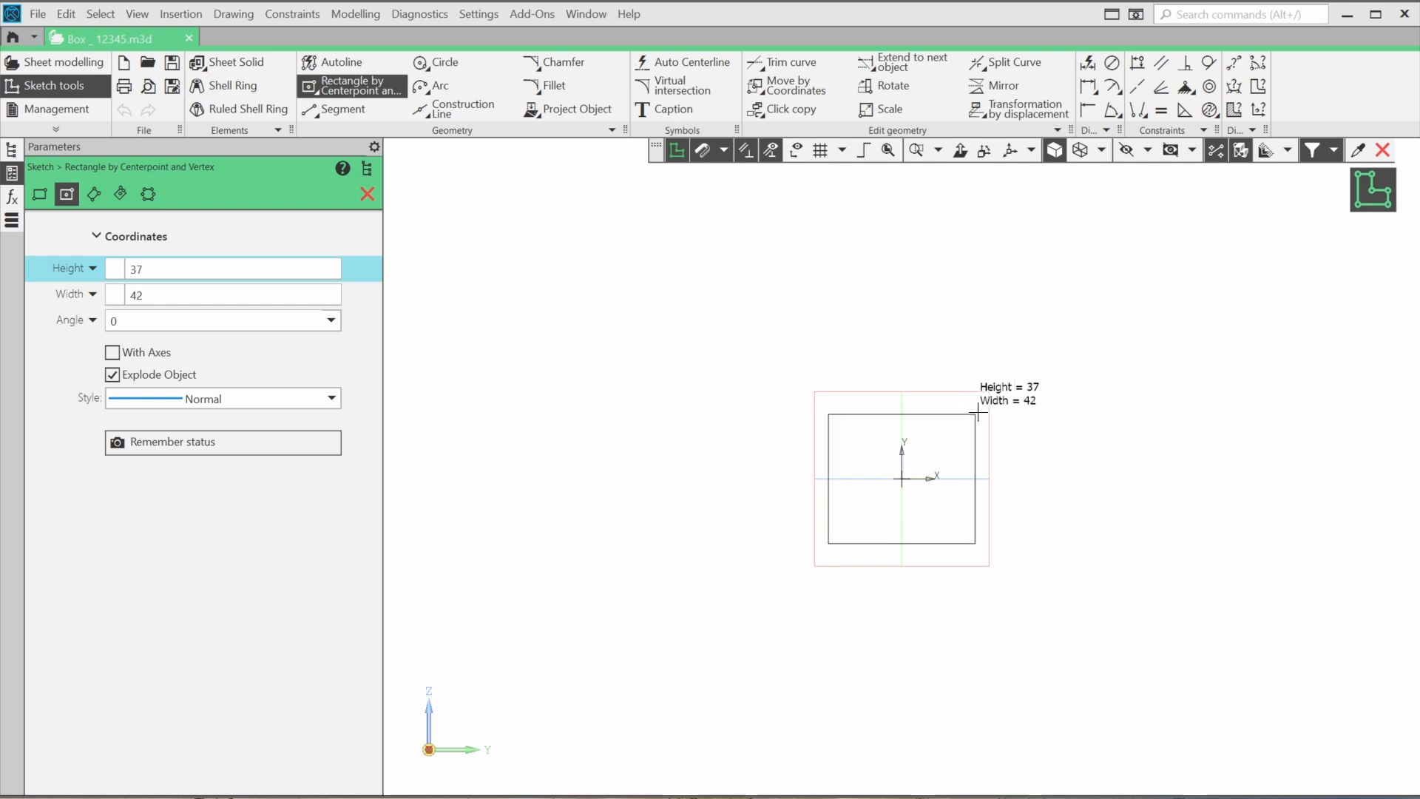
{"action": "left_click", "coordinate": [1120, 345]}
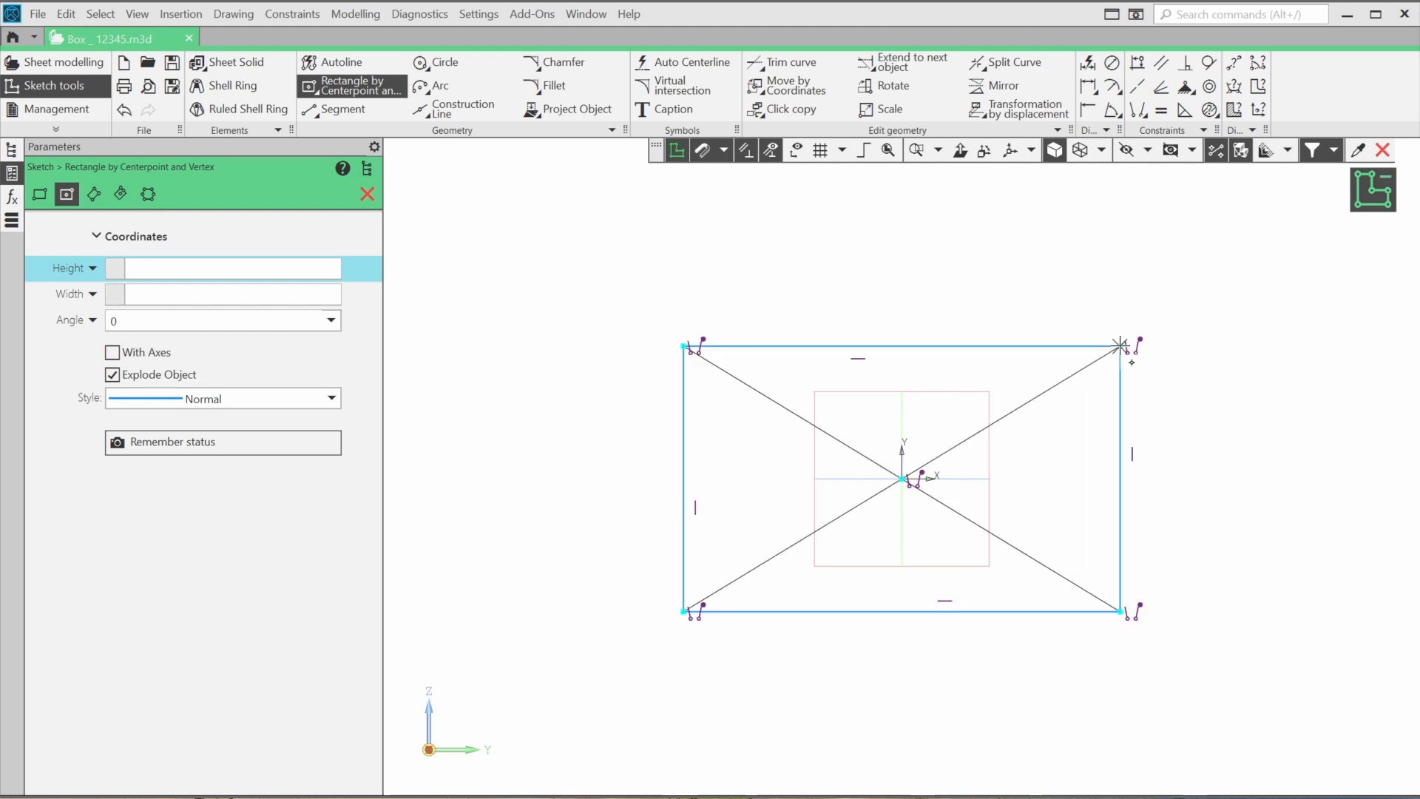
Step: Preview a Sheet Solid from the closed rectangle sketch with a thickness of 1
{"action": "left_click", "coordinate": [247, 64]}
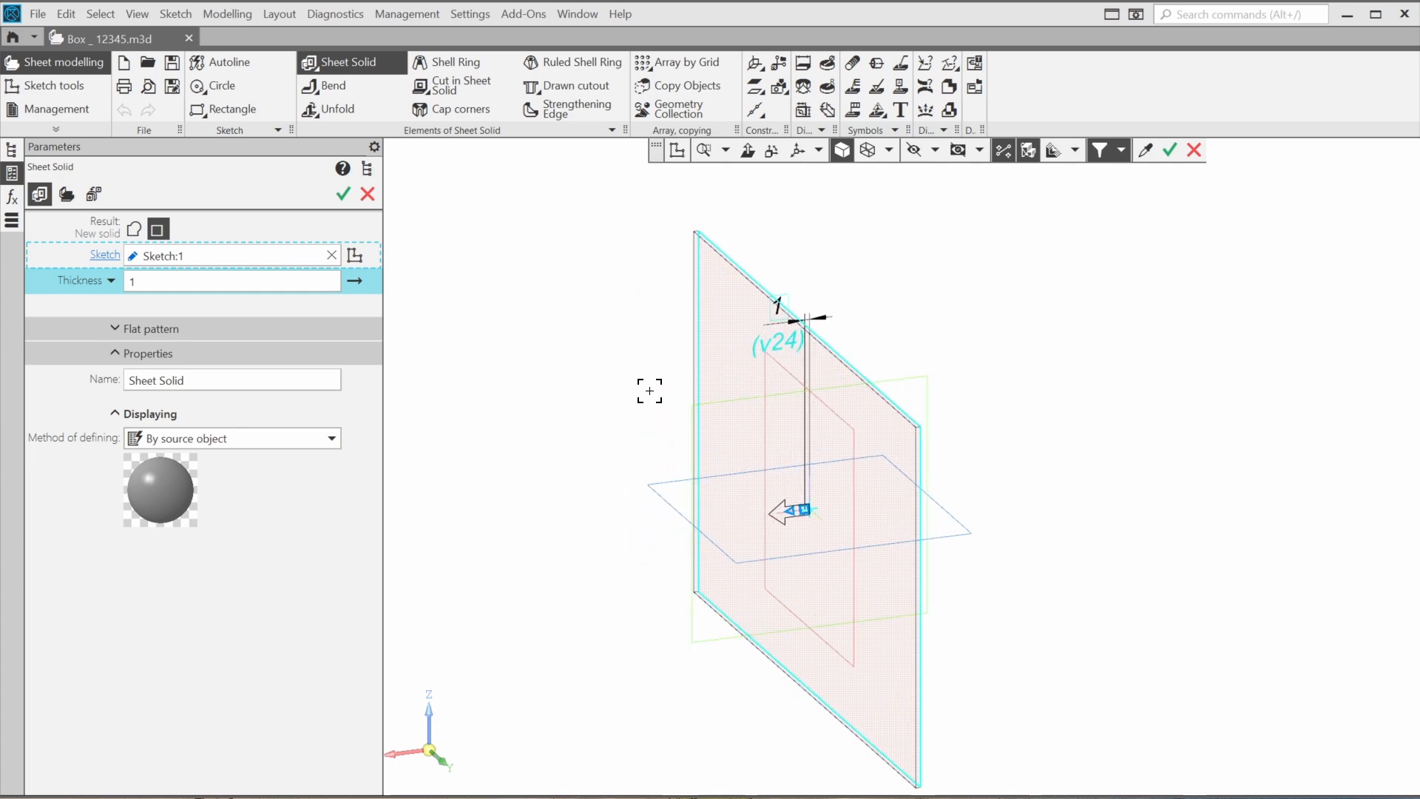
{"action": "middle_click_drag", "start_coordinate": [649, 402], "coordinate": [653, 375]}
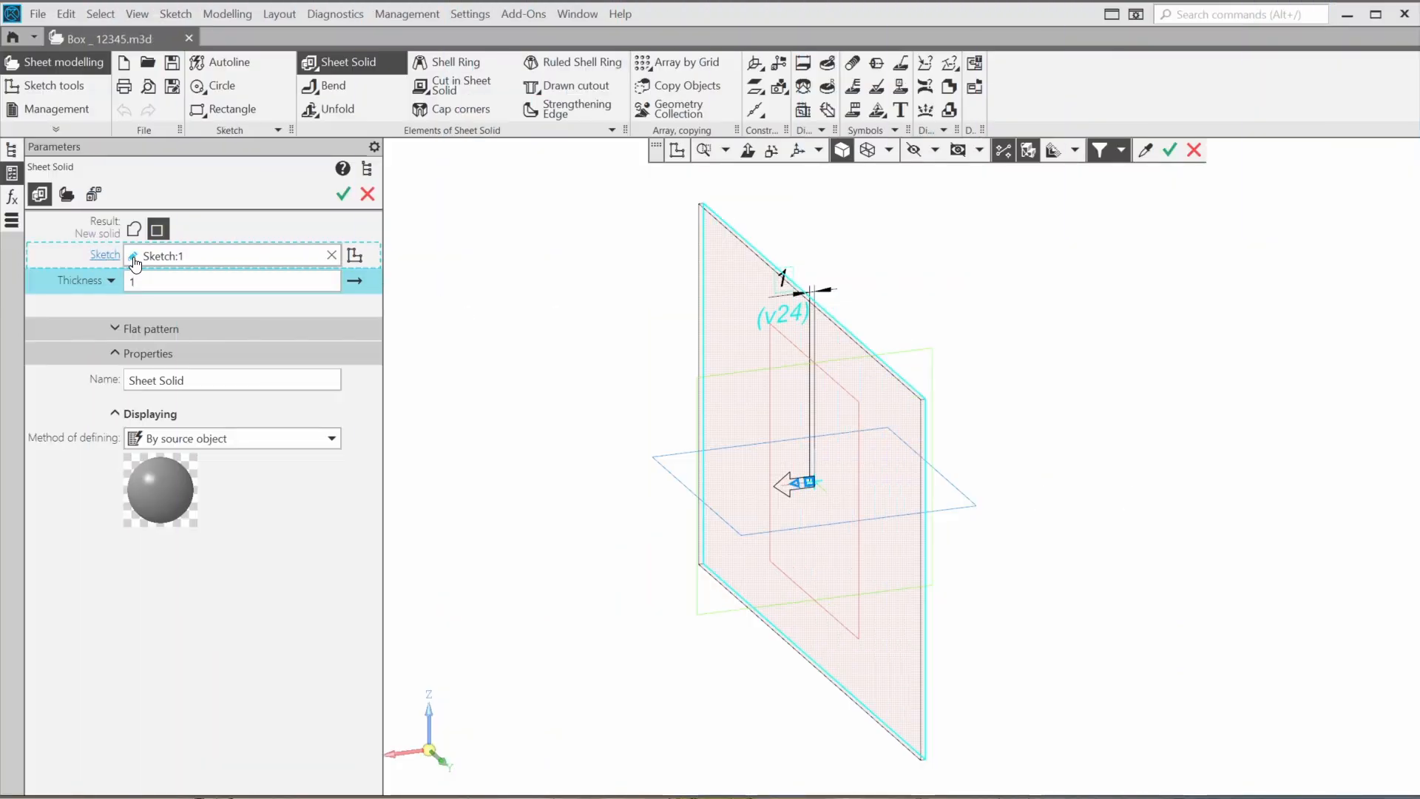
Step: Reopen the base sketch from the Sheet Solid command and delete the rectangle's upper side
{"action": "left_click", "coordinate": [133, 258]}
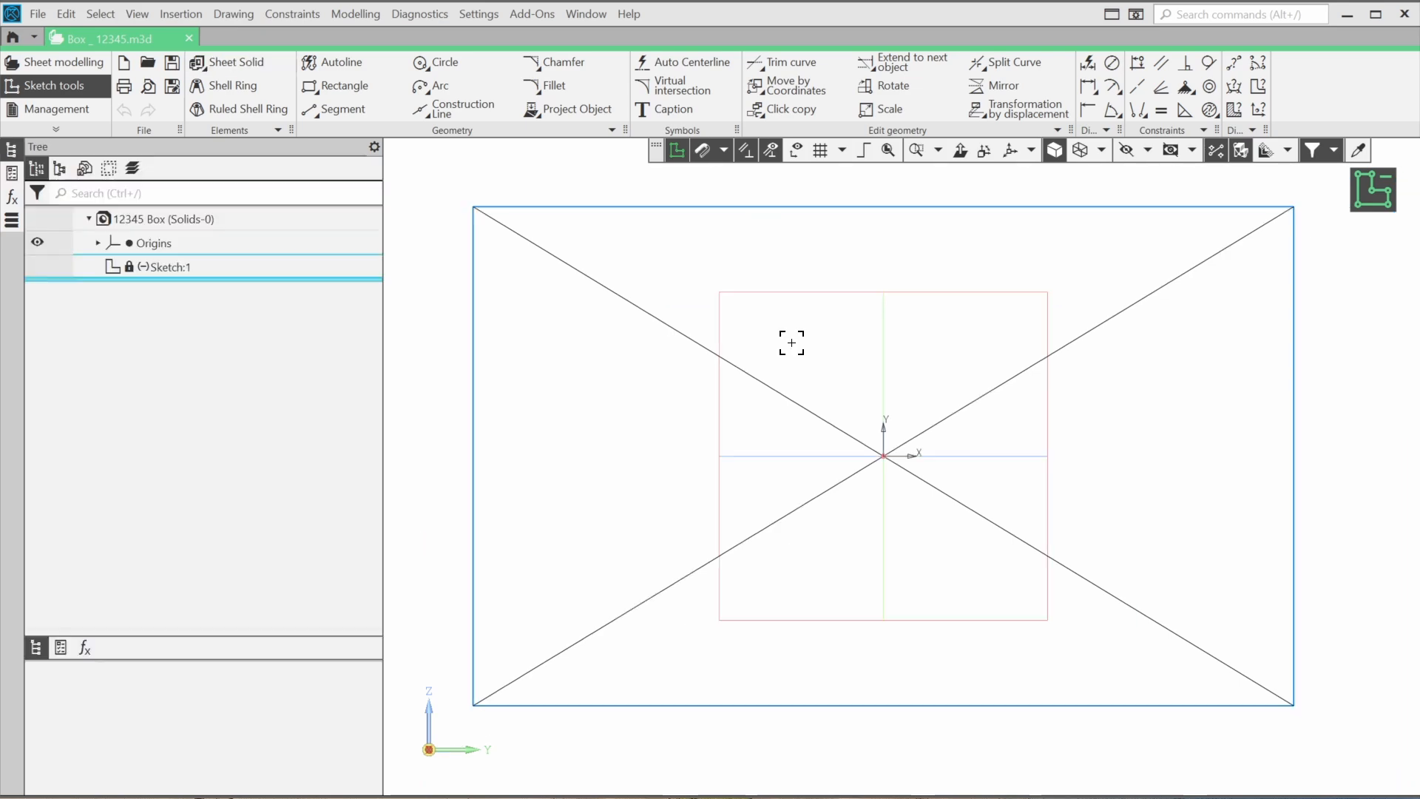
{"action": "left_click", "coordinate": [886, 207]}
{"action": "key", "text": "Delete"}
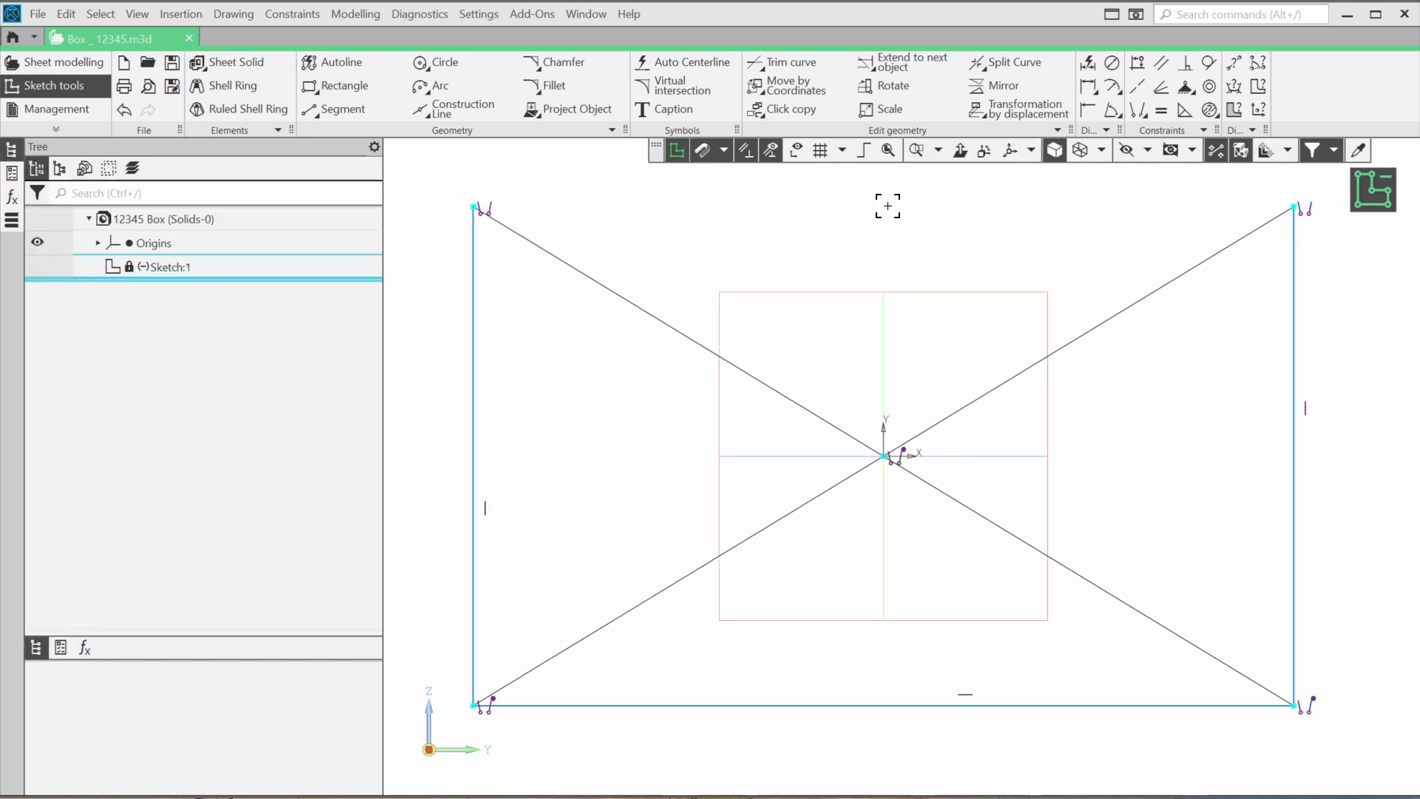
Step: Try a Sheet Solid from the open three-sided contour with a distance of 20, and cancel the command
{"action": "left_click", "coordinate": [261, 59]}
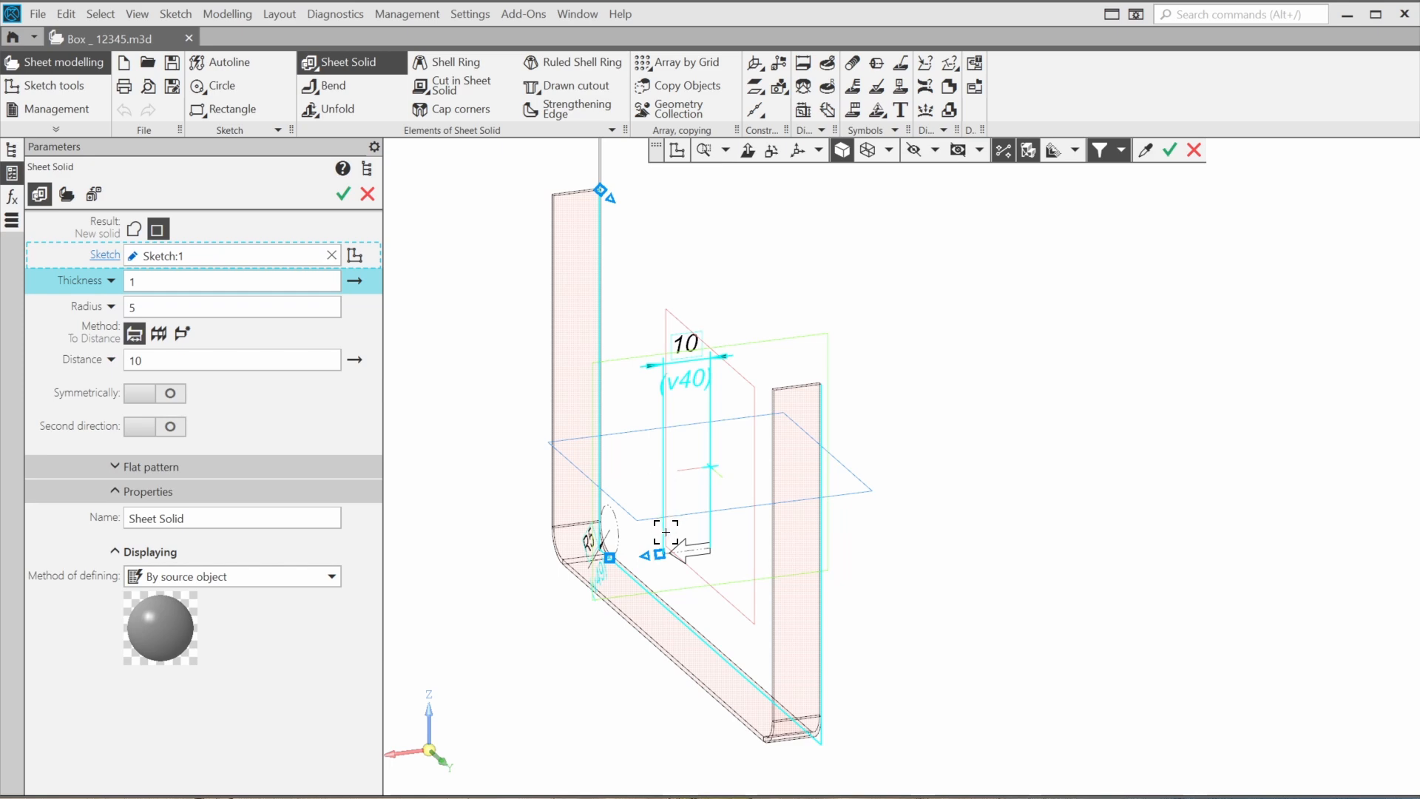
{"action": "left_click_drag", "start_coordinate": [659, 553], "coordinate": [613, 560]}
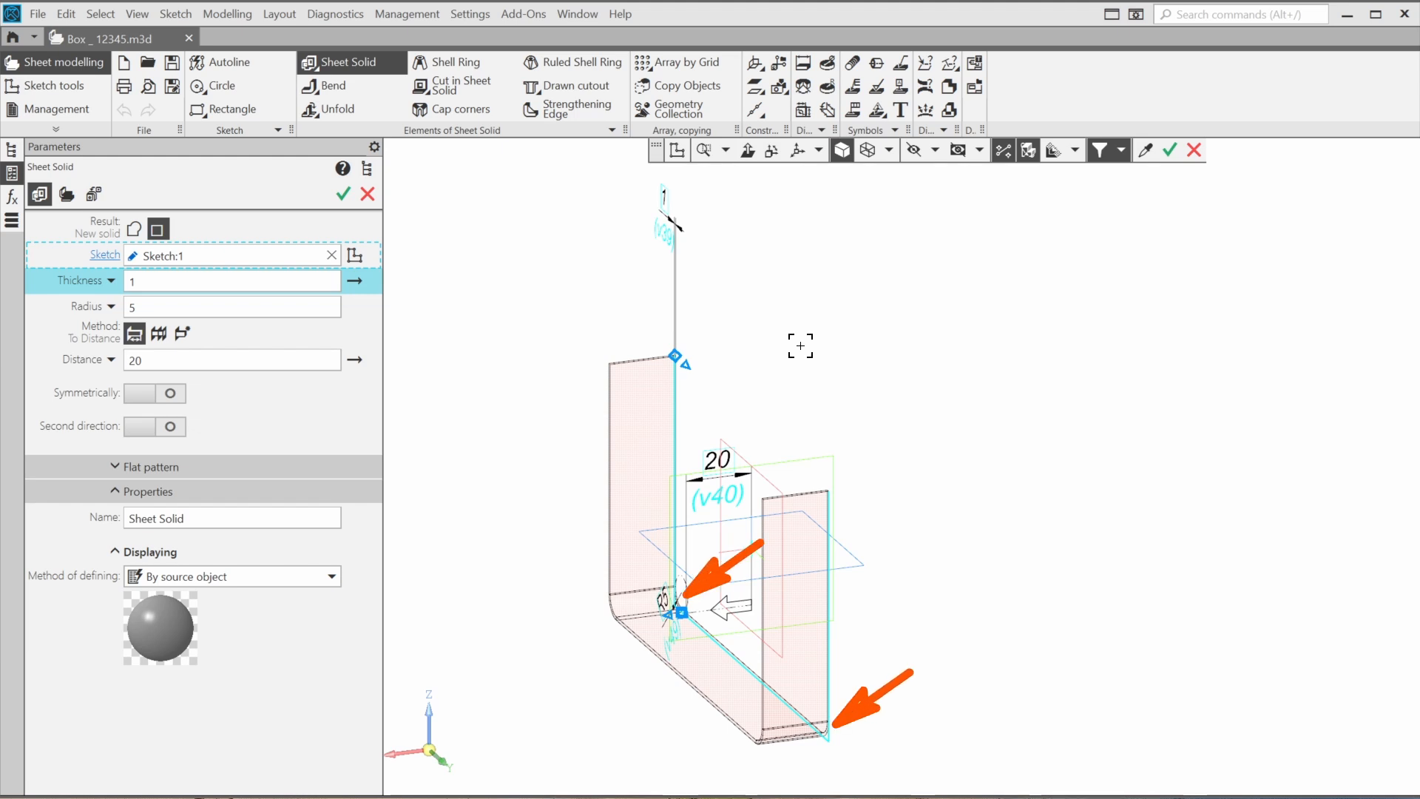
{"action": "left_click", "coordinate": [370, 194]}
Step: Edit the sketch and close the rectangle with a segment joining the upper ends of its two vertical sides
{"action": "double_click", "coordinate": [293, 268]}
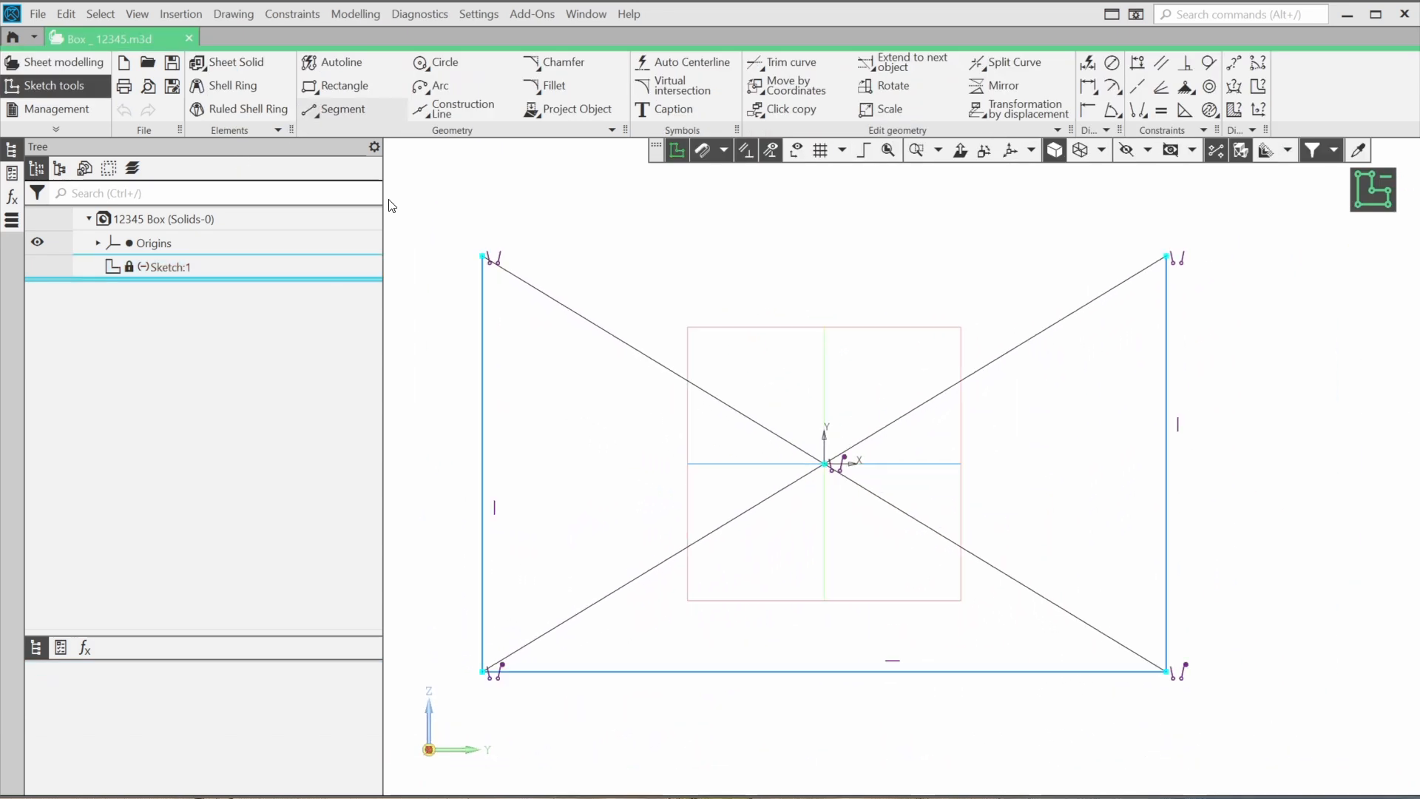
{"action": "left_click", "coordinate": [482, 256]}
{"action": "left_click", "coordinate": [1167, 255]}
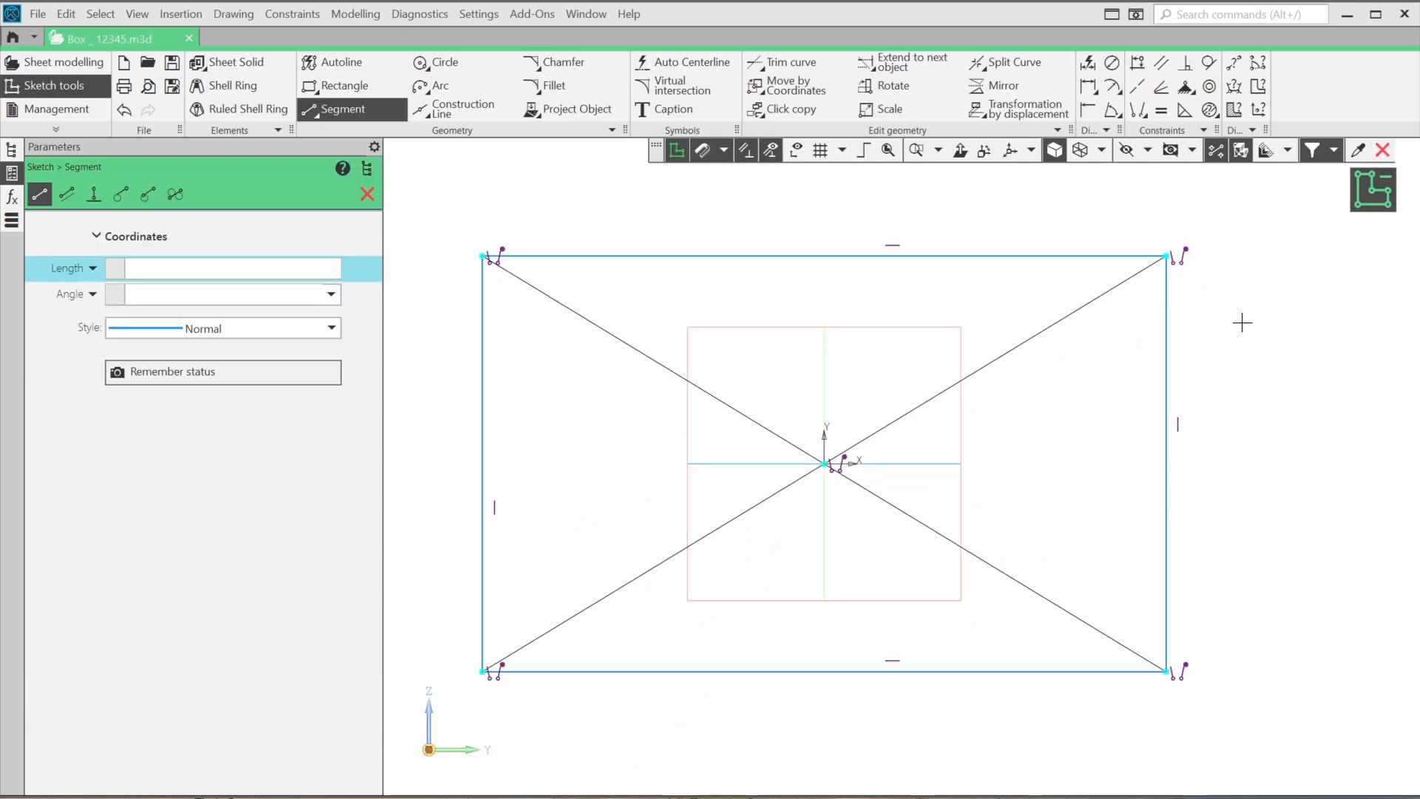
{"action": "key", "text": "Escape"}
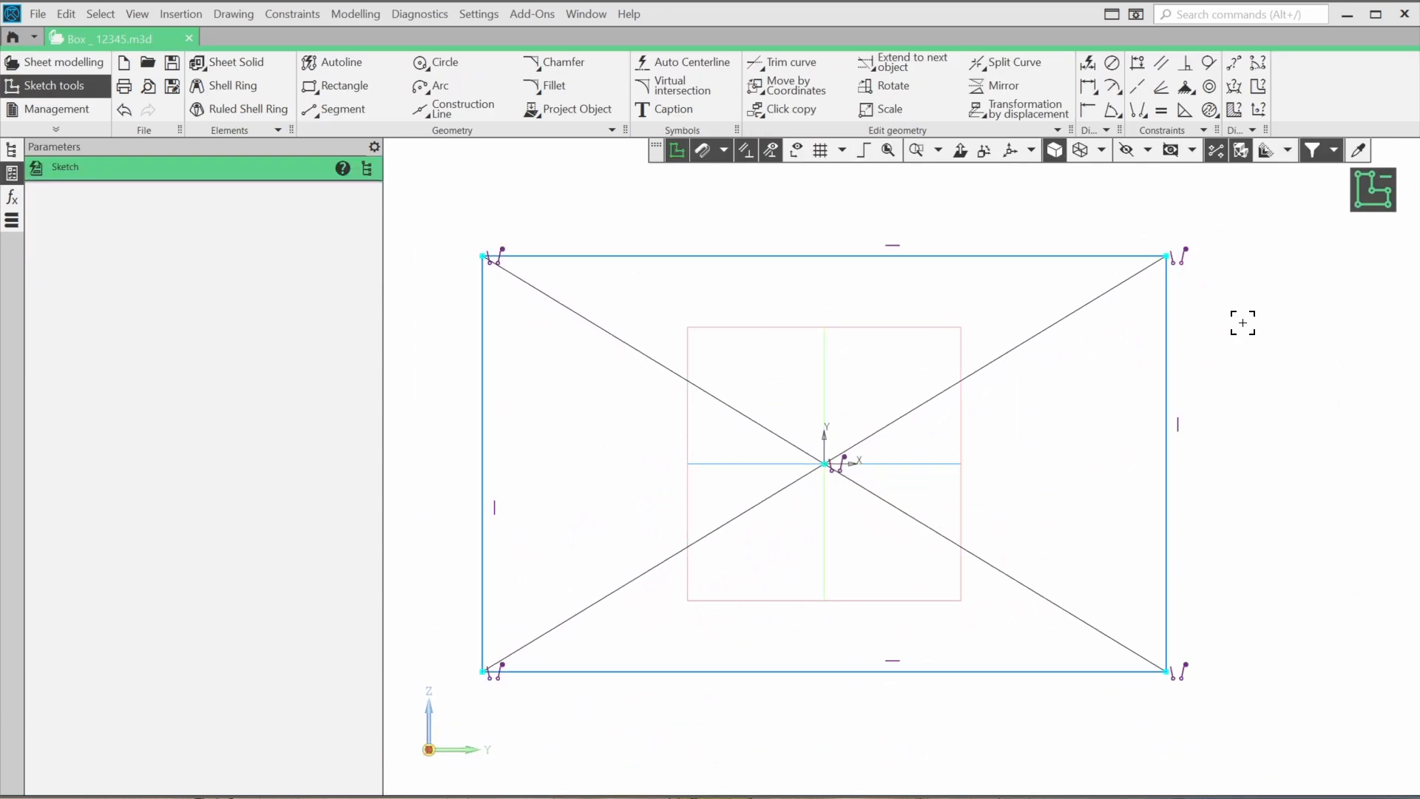
Step: Try a Shell Ring from the closed rectangle sketch with a distance of 16, examine its corner juncture, and cancel the command
{"action": "left_click", "coordinate": [238, 87]}
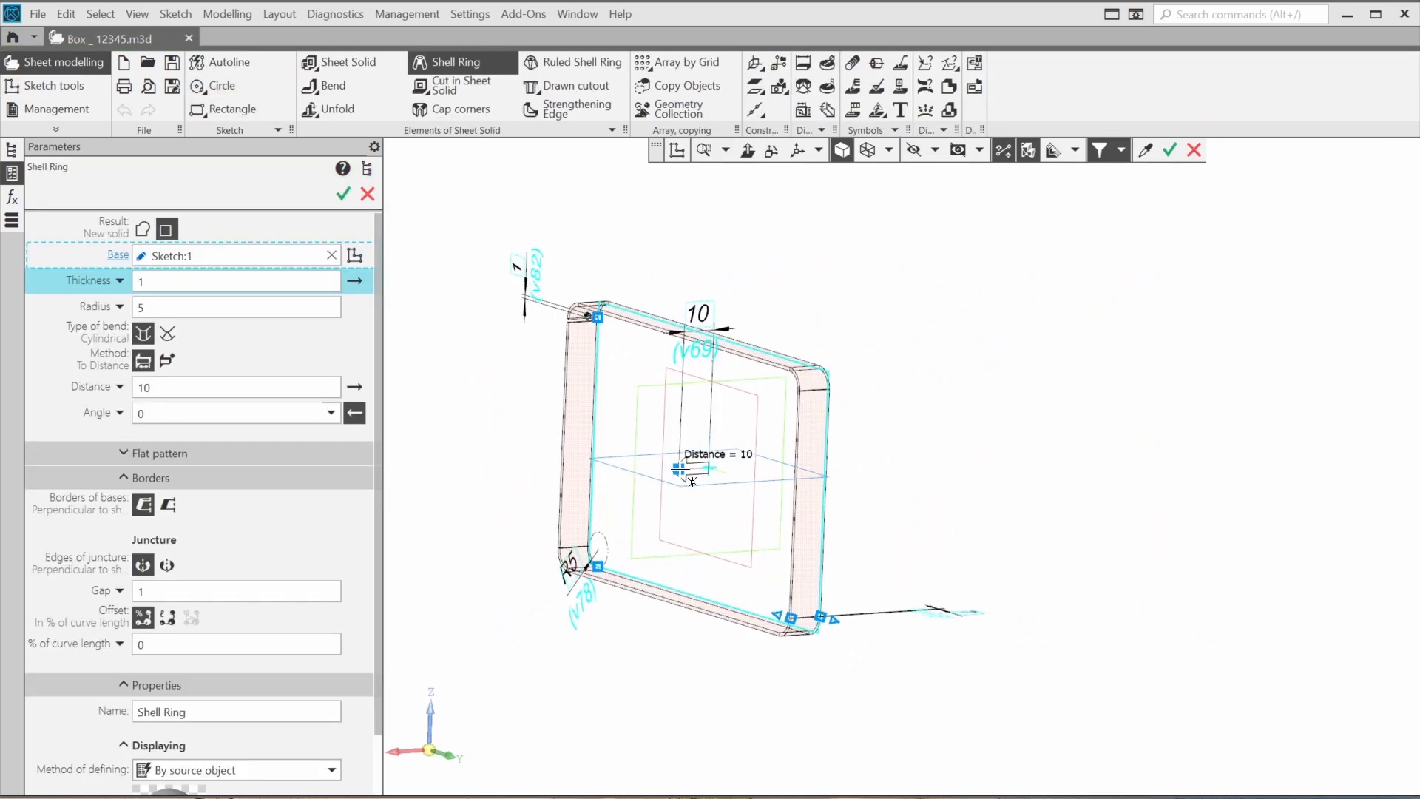
{"action": "left_click_drag", "start_coordinate": [691, 480], "coordinate": [723, 479]}
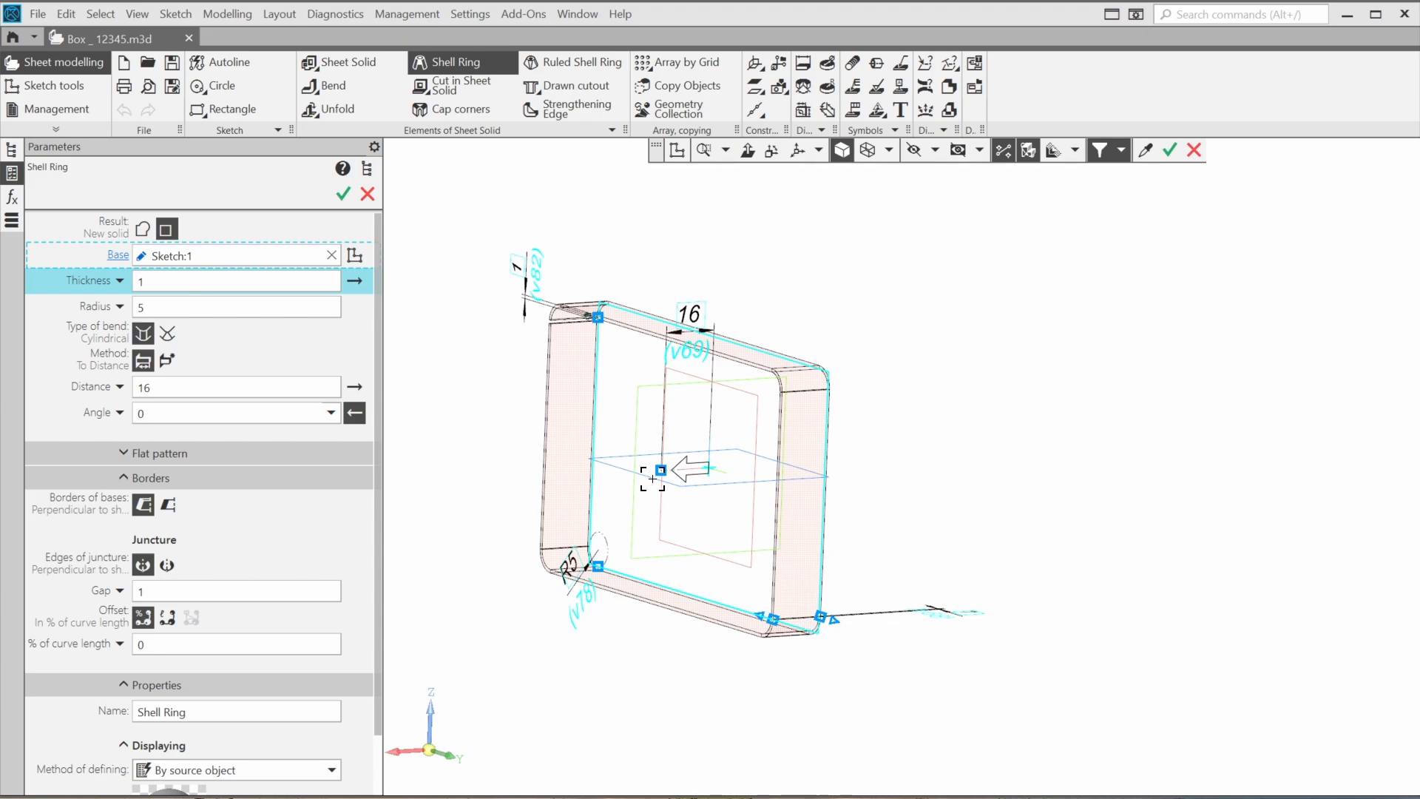
{"action": "scroll", "coordinate": [579, 347], "scroll_direction": "up", "scroll_amount": 5}
{"action": "middle_click_drag", "start_coordinate": [580, 336], "coordinate": [729, 431]}
{"action": "middle_click_drag", "start_coordinate": [1179, 481], "coordinate": [998, 192], "text": "shift"}
{"action": "scroll", "coordinate": [1244, 535], "scroll_direction": "up", "scroll_amount": 5}
{"action": "middle_click_drag", "start_coordinate": [1251, 541], "coordinate": [932, 562]}
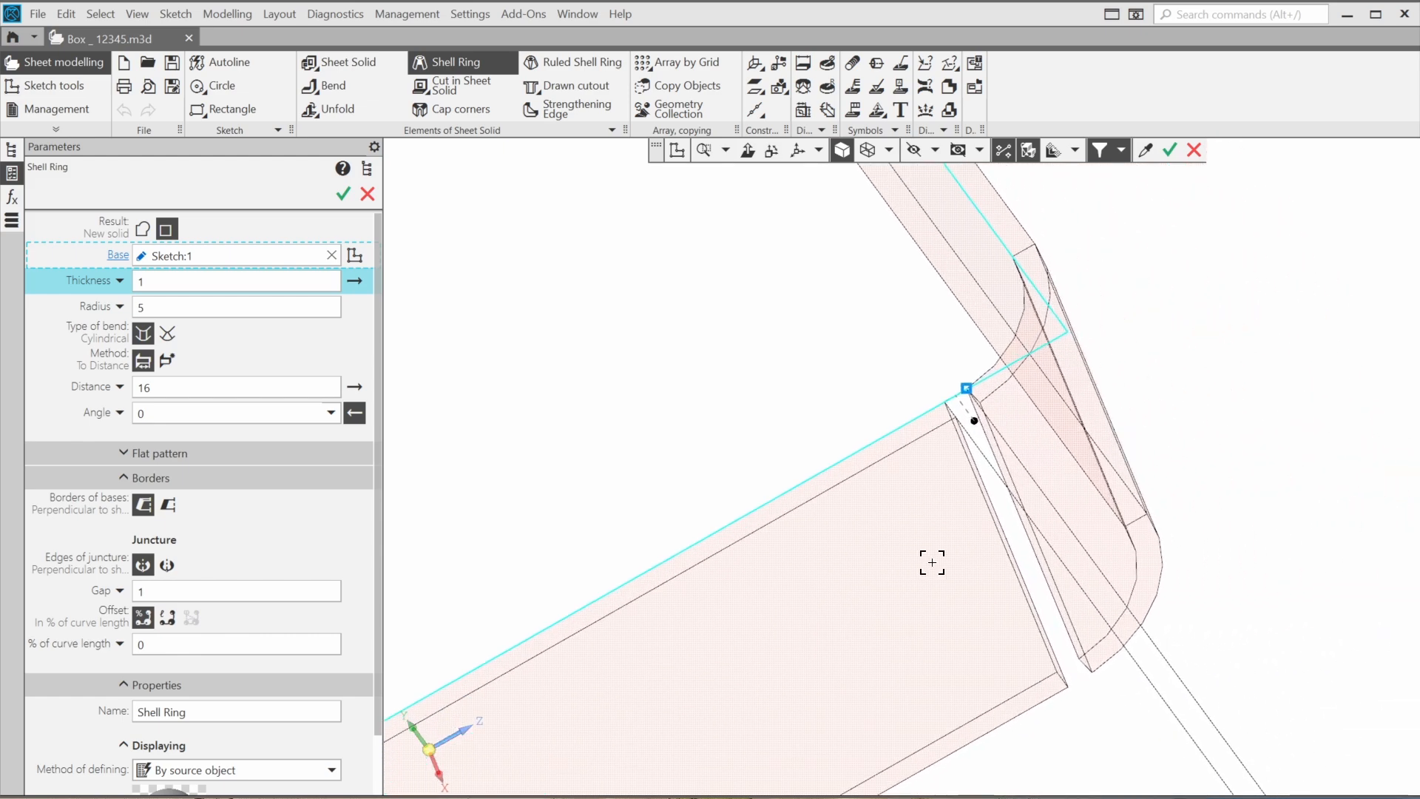
{"action": "left_click", "coordinate": [368, 193]}
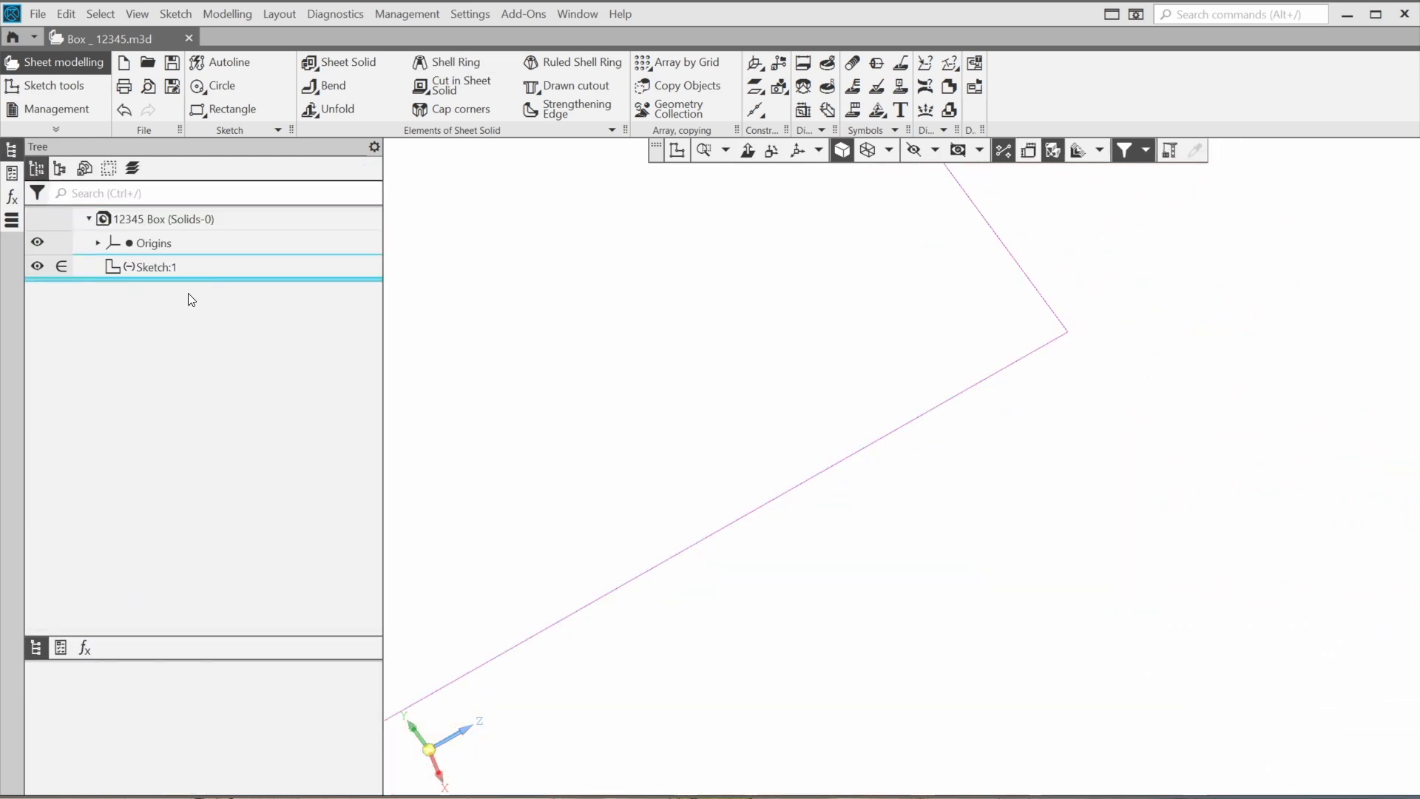
Step: Reopen the base sketch for editing and delete the whole rectangle together with its diagonals
{"action": "left_click", "coordinate": [154, 265]}
{"action": "double_click", "coordinate": [153, 264]}
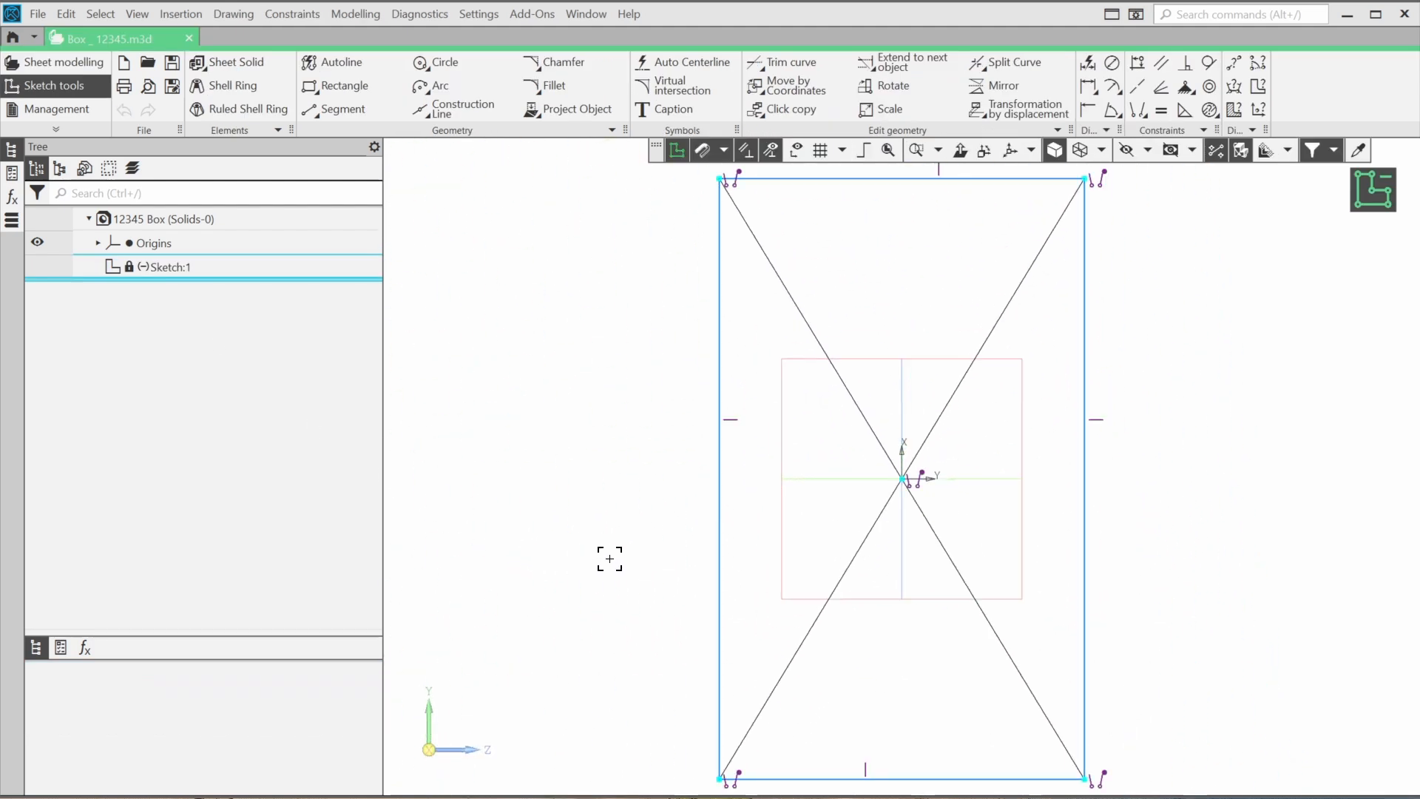
{"action": "mouse_move", "coordinate": [644, 599]}
{"action": "middle_mouse_down"}
{"action": "mouse_move", "coordinate": [517, 513]}
{"action": "mouse_move", "coordinate": [550, 553]}
{"action": "mouse_move", "coordinate": [507, 507]}
{"action": "mouse_move", "coordinate": [531, 532]}
{"action": "middle_mouse_up"}
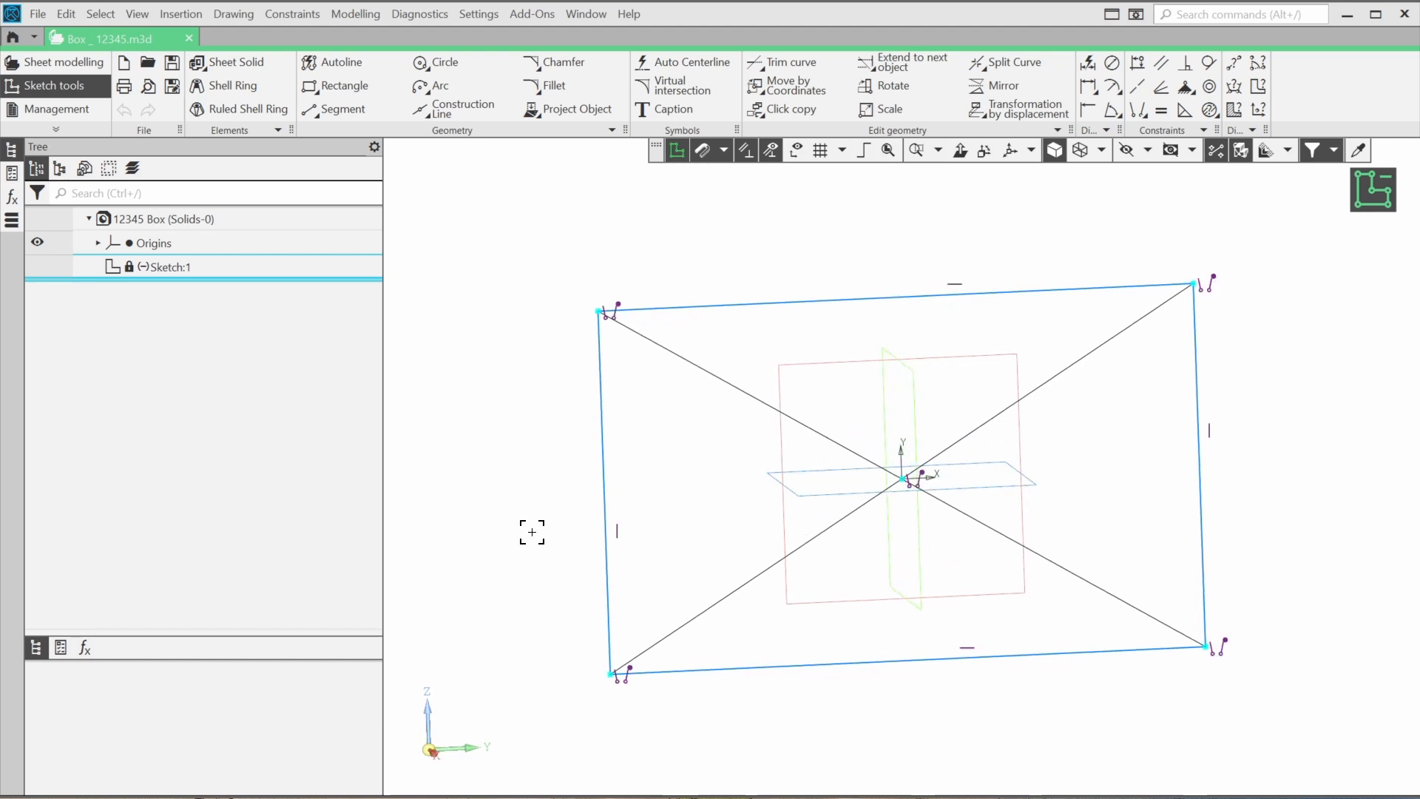
{"action": "left_click", "coordinate": [960, 150]}
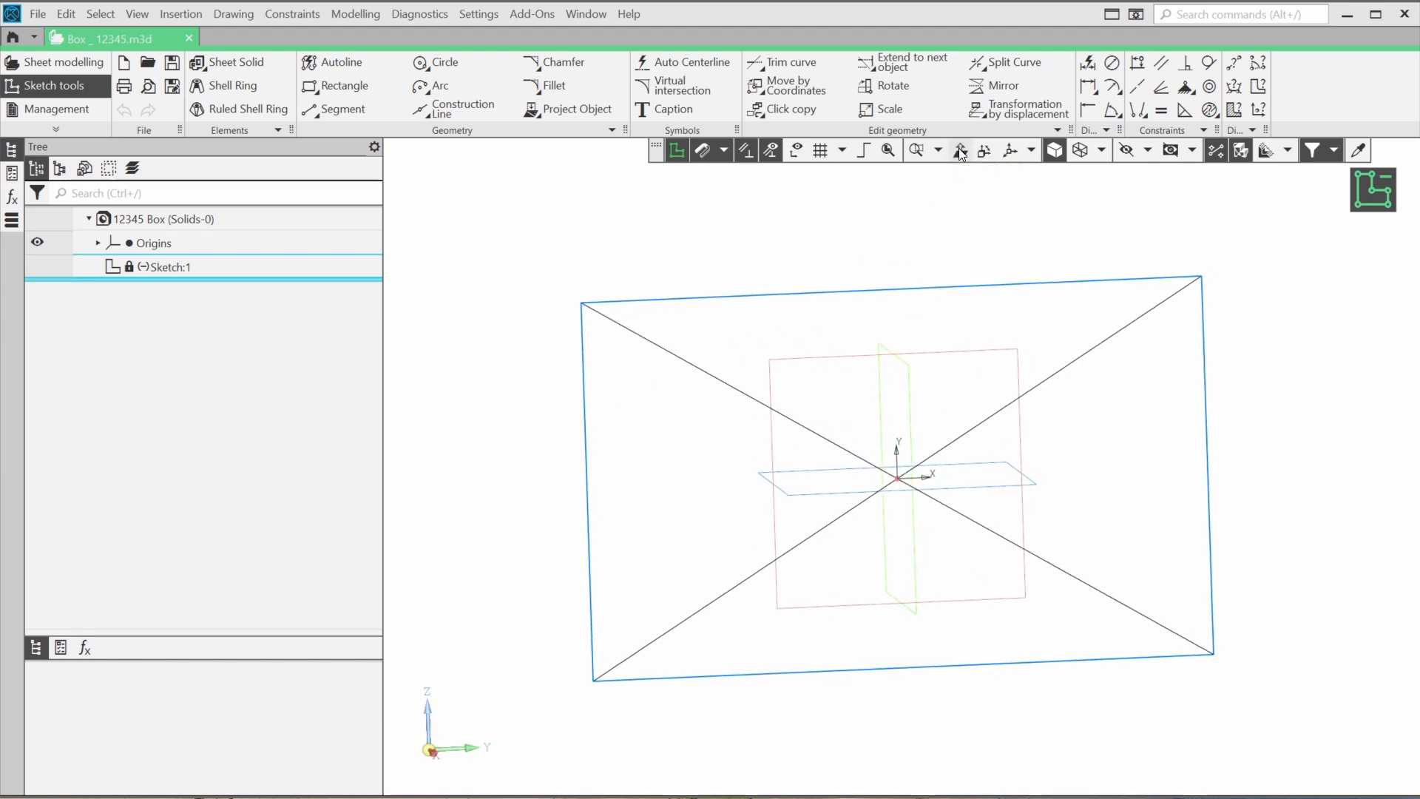
{"action": "scroll", "coordinate": [974, 394], "scroll_direction": "down", "scroll_amount": 3}
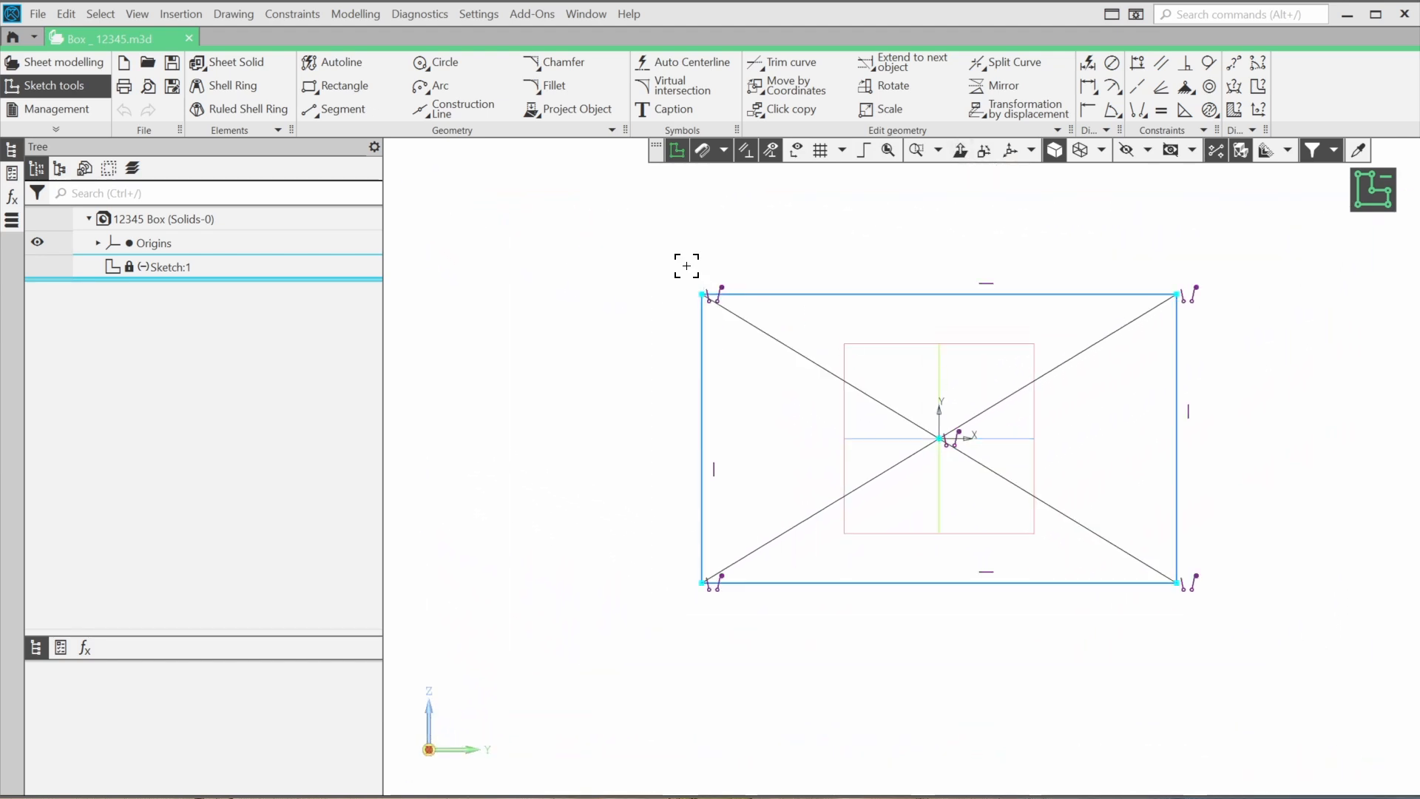
{"action": "left_click_drag", "start_coordinate": [633, 235], "coordinate": [1185, 585]}
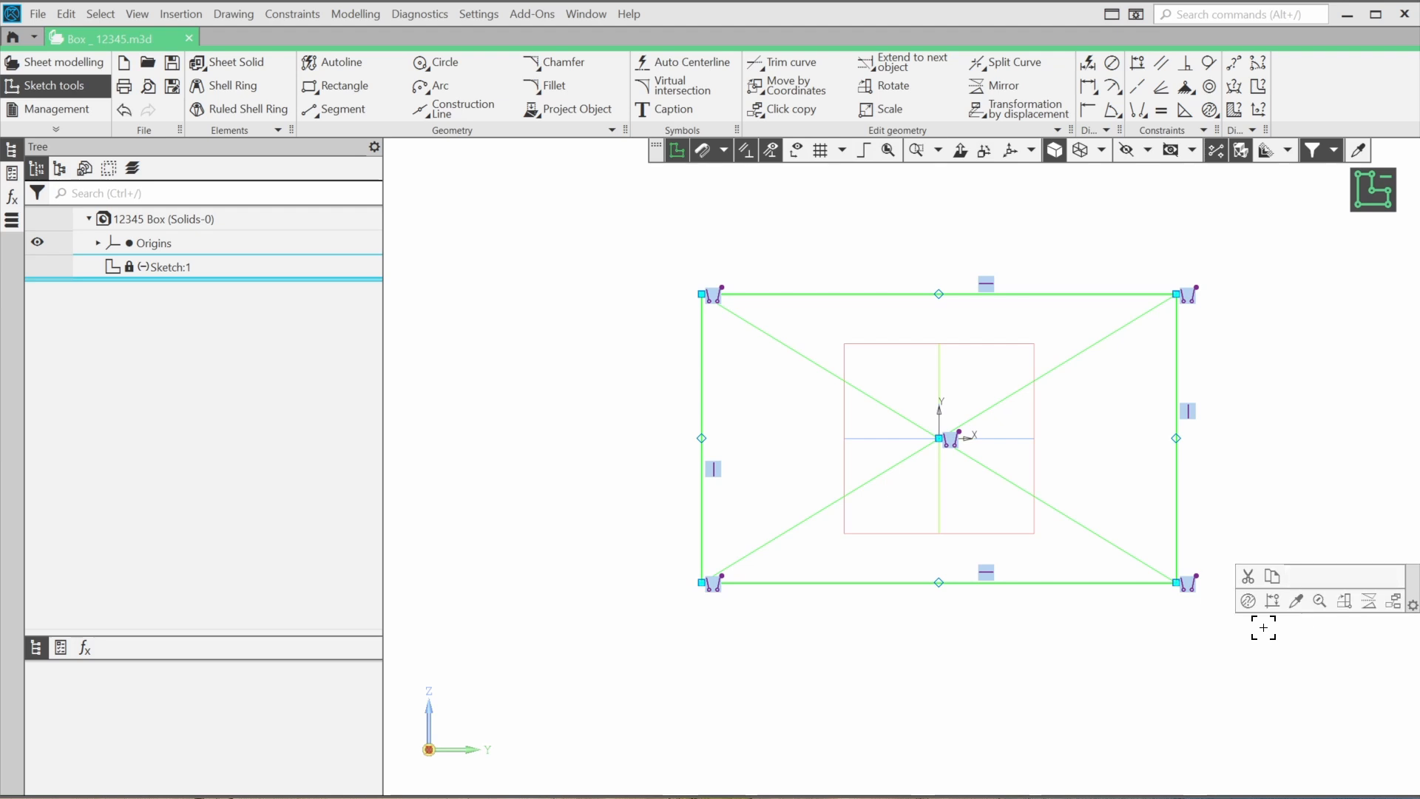
{"action": "key", "text": "Delete"}
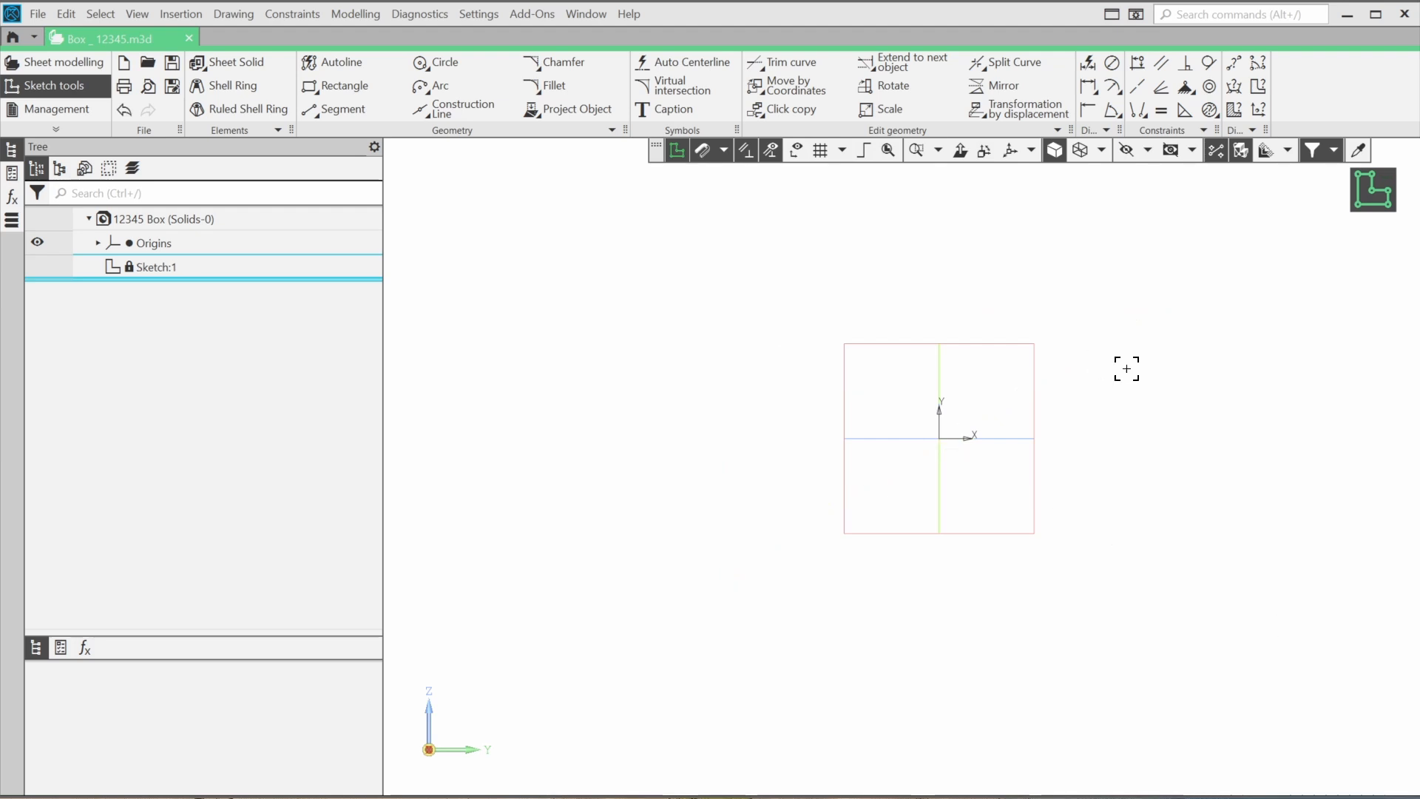
Step: Draw an open U-shaped contour with Autoline, legs about 17 mm high and a base about 100 mm wide made of two segments meeting at the origin
{"action": "mouse_move", "coordinate": [1125, 368]}
{"action": "middle_mouse_down"}
{"action": "mouse_move", "coordinate": [1045, 383]}
{"action": "mouse_move", "coordinate": [1001, 419]}
{"action": "middle_mouse_up"}
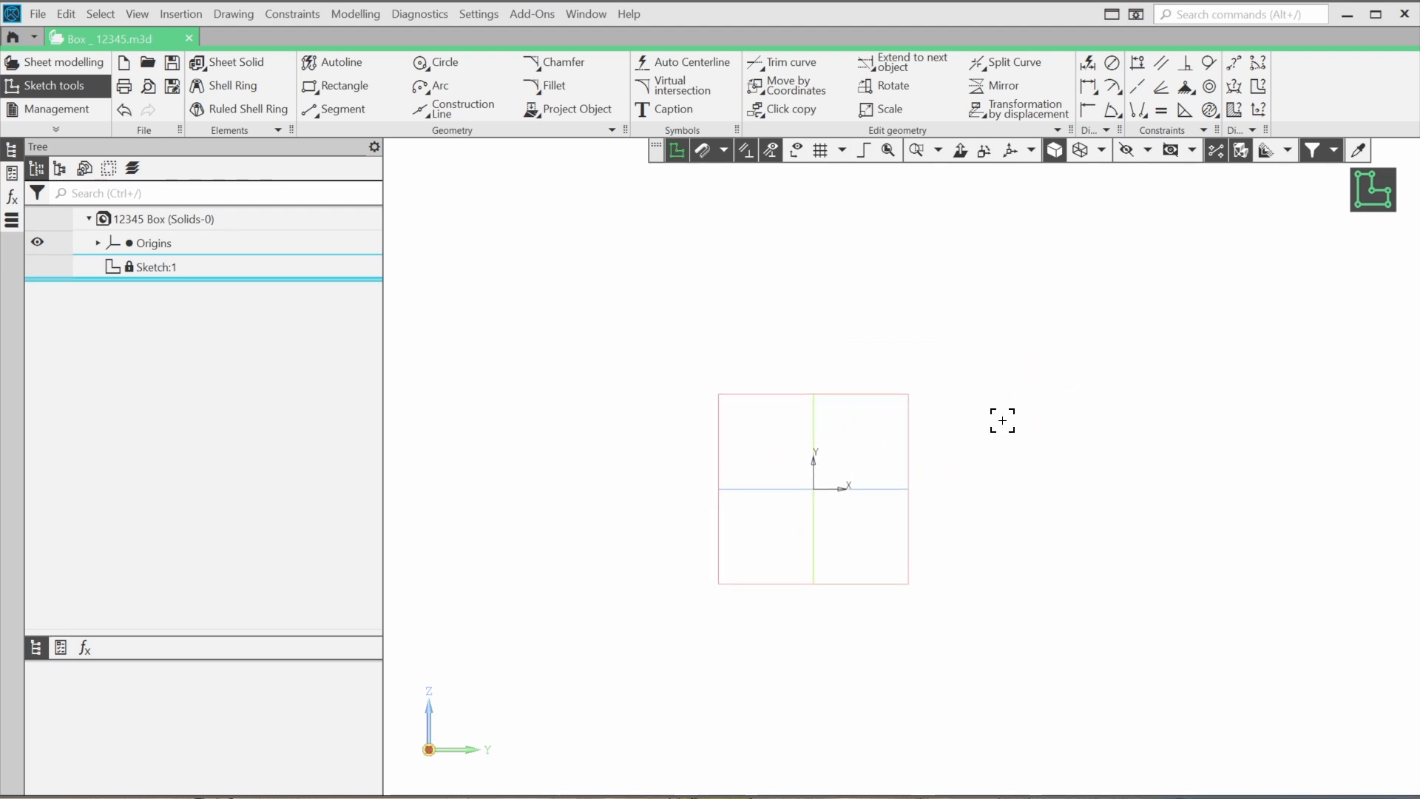
{"action": "left_click", "coordinate": [333, 67]}
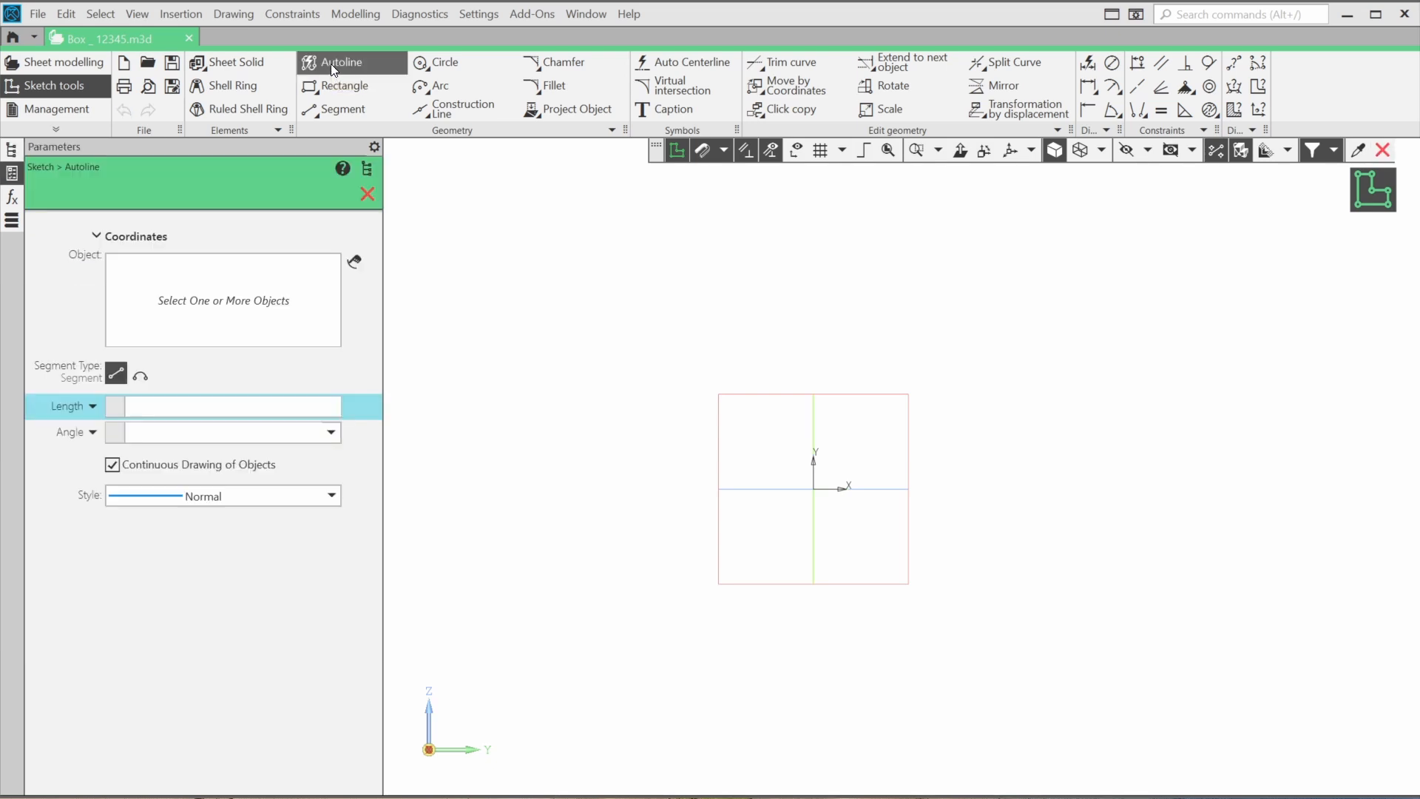
{"action": "left_click", "coordinate": [628, 426]}
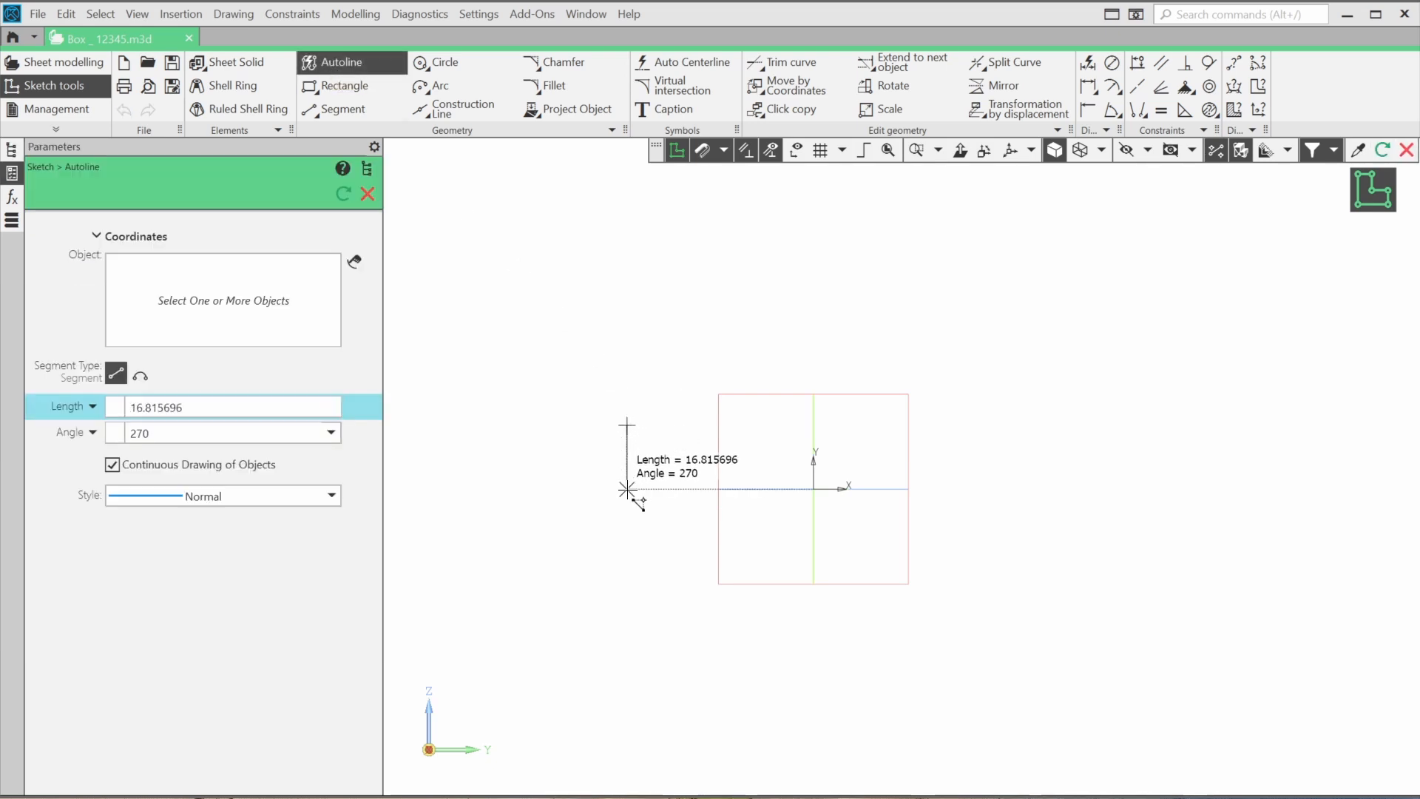
{"action": "left_click", "coordinate": [627, 490]}
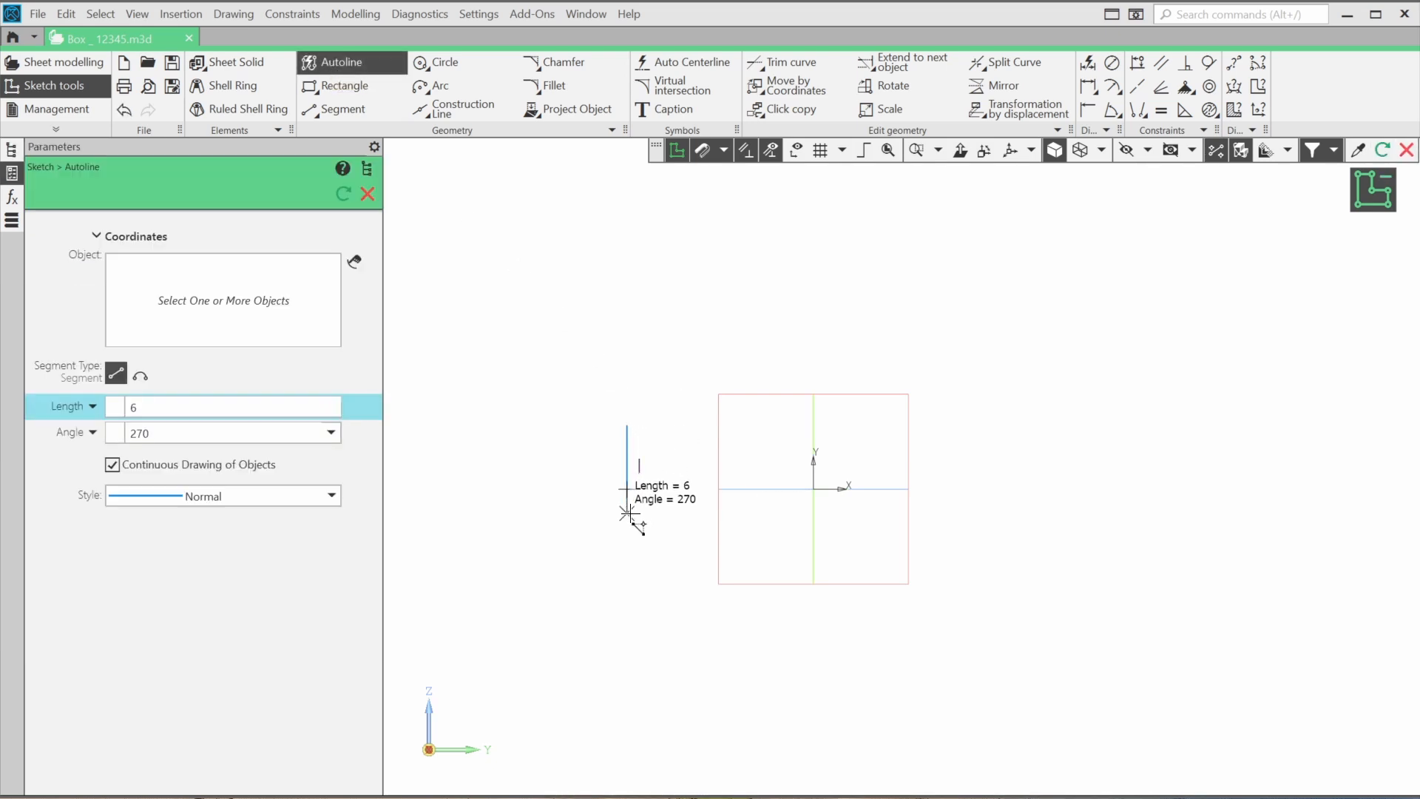
{"action": "left_click", "coordinate": [814, 489]}
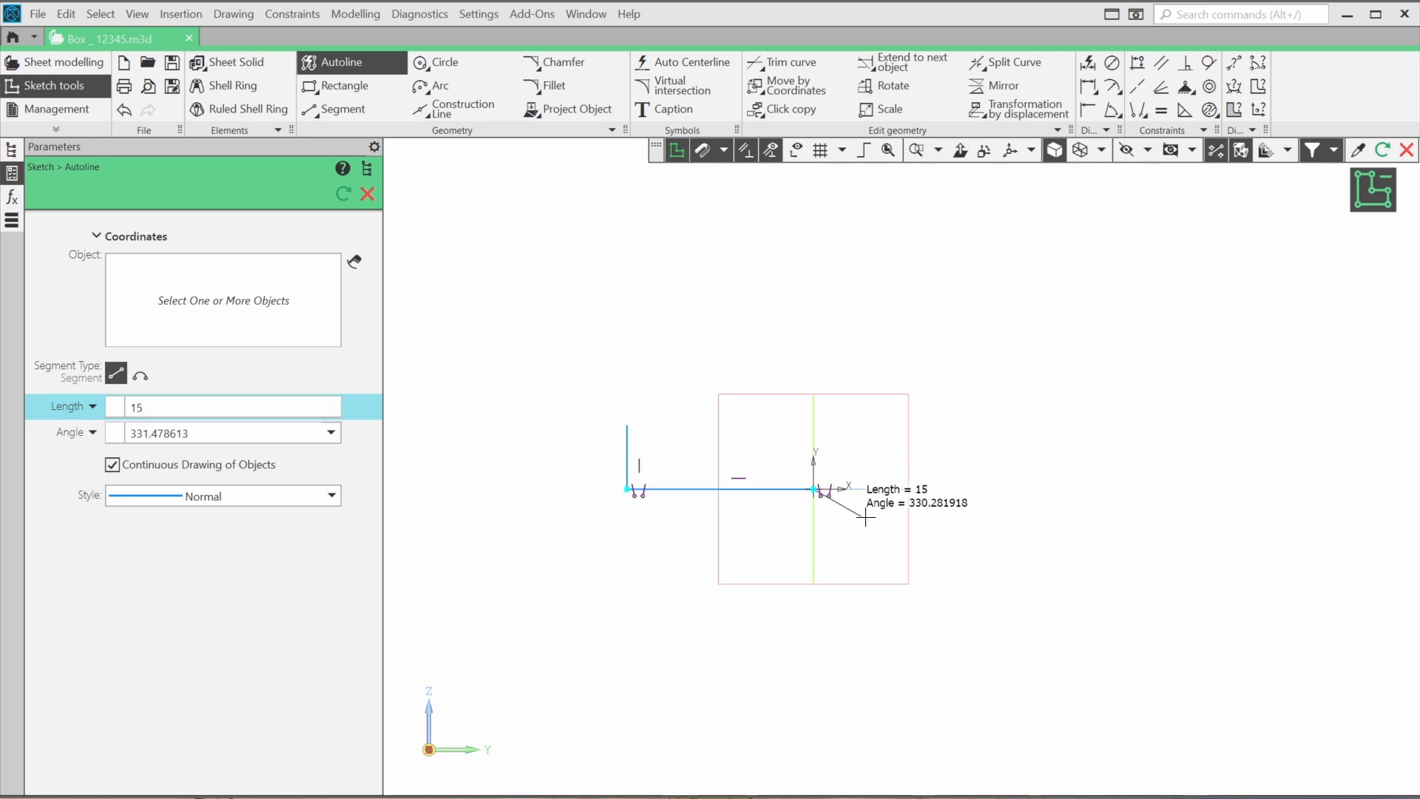
{"action": "left_click", "coordinate": [1007, 489]}
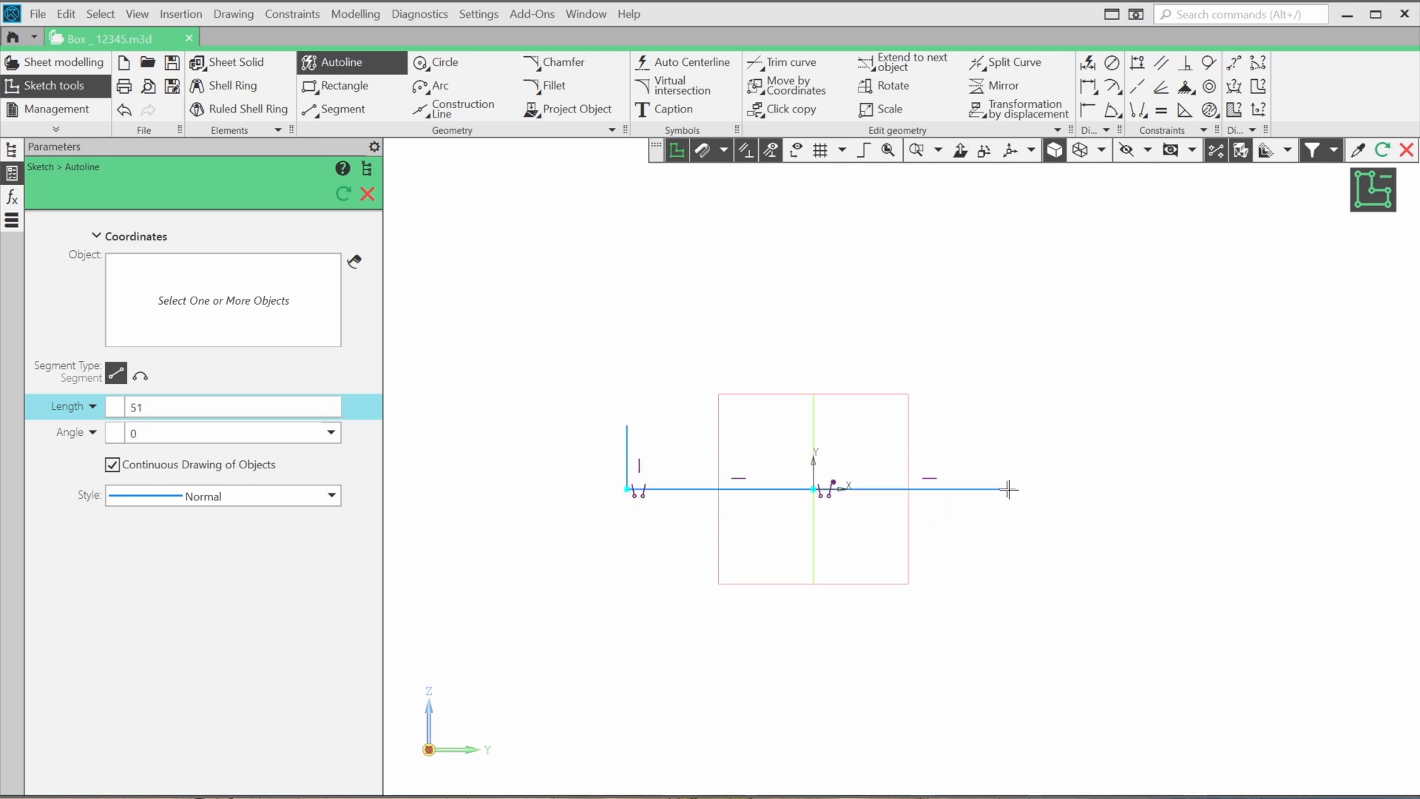
{"action": "left_click", "coordinate": [1007, 425]}
{"action": "key", "text": "Escape"}
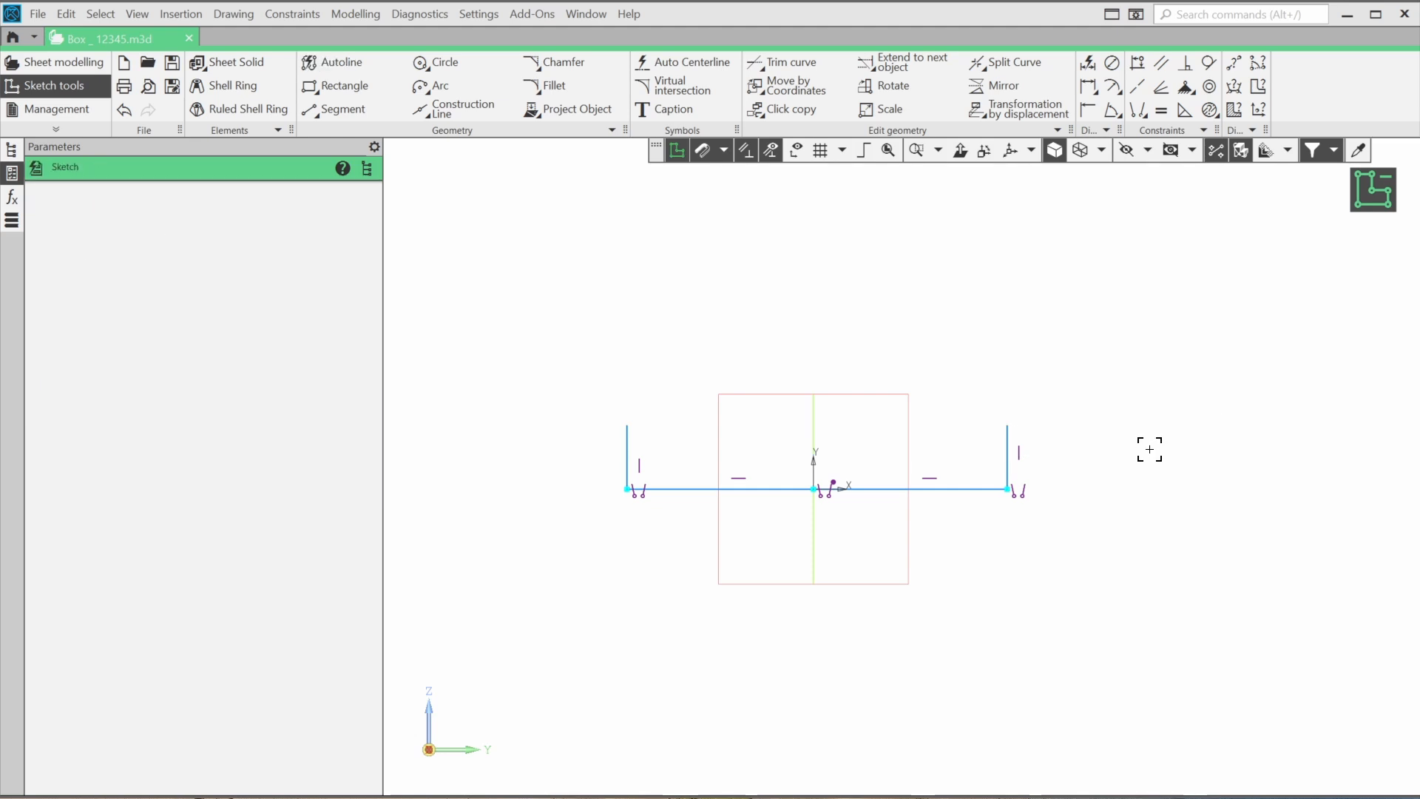
Step: Apply equality constraints between the two vertical legs and between the two base segments
{"action": "left_click", "coordinate": [1161, 111]}
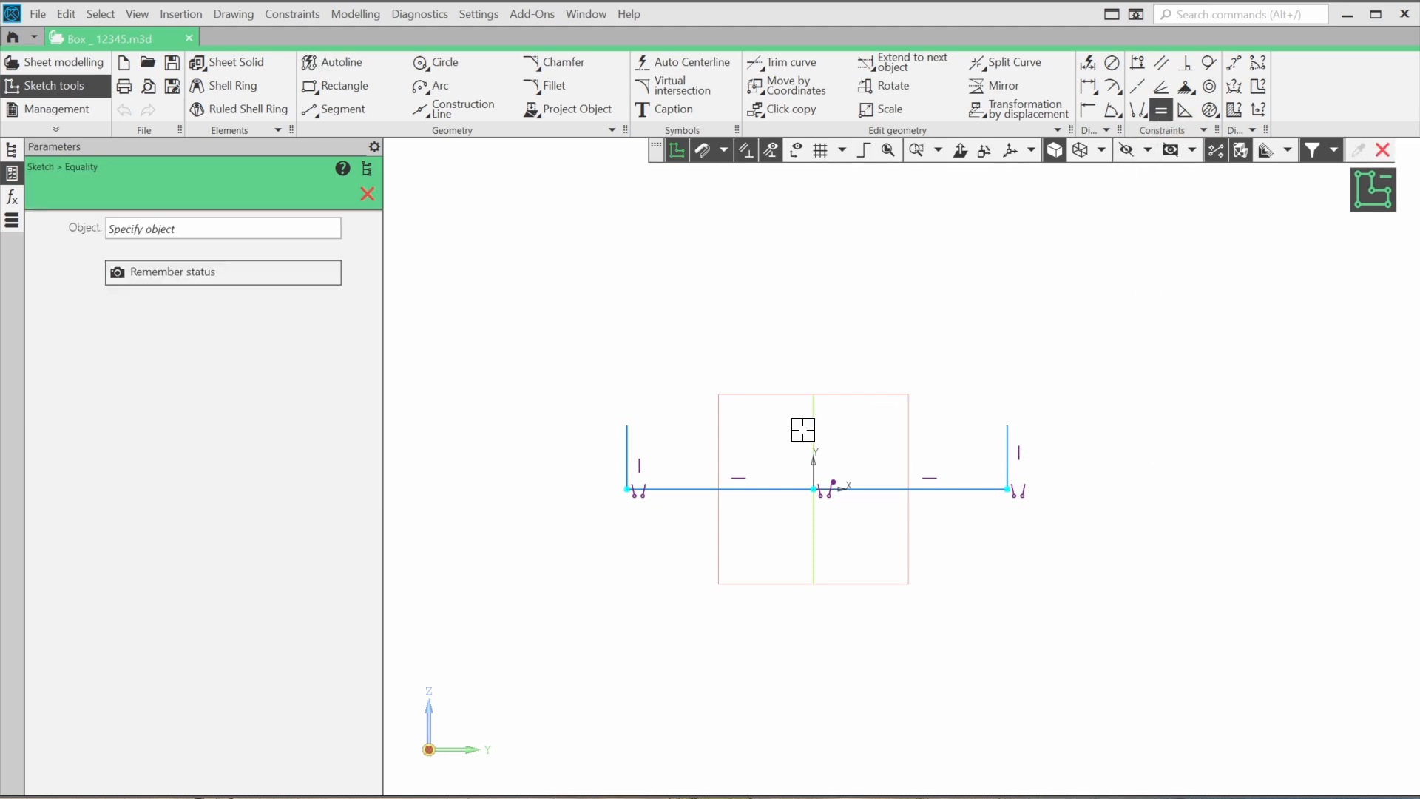
{"action": "left_click", "coordinate": [623, 446]}
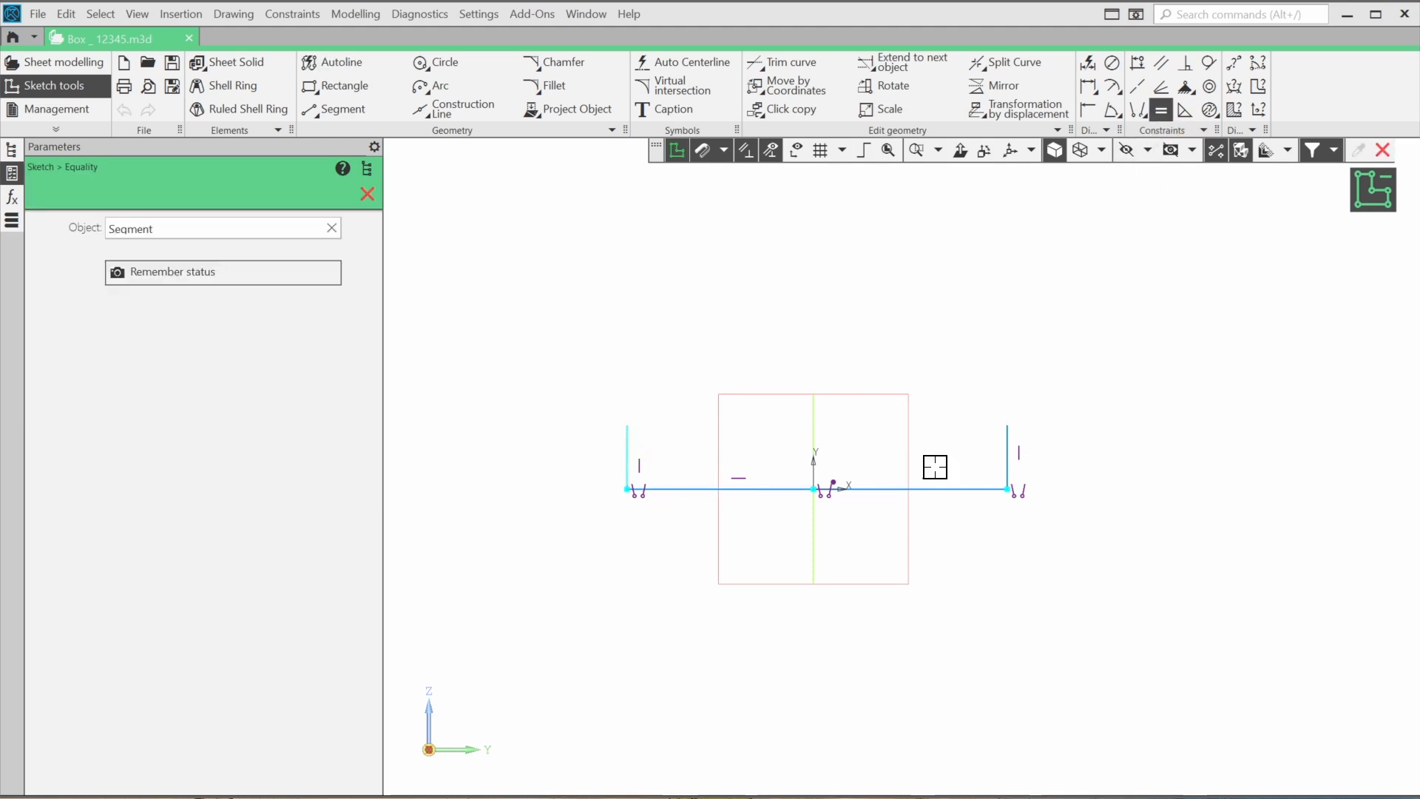
{"action": "left_click", "coordinate": [1005, 453]}
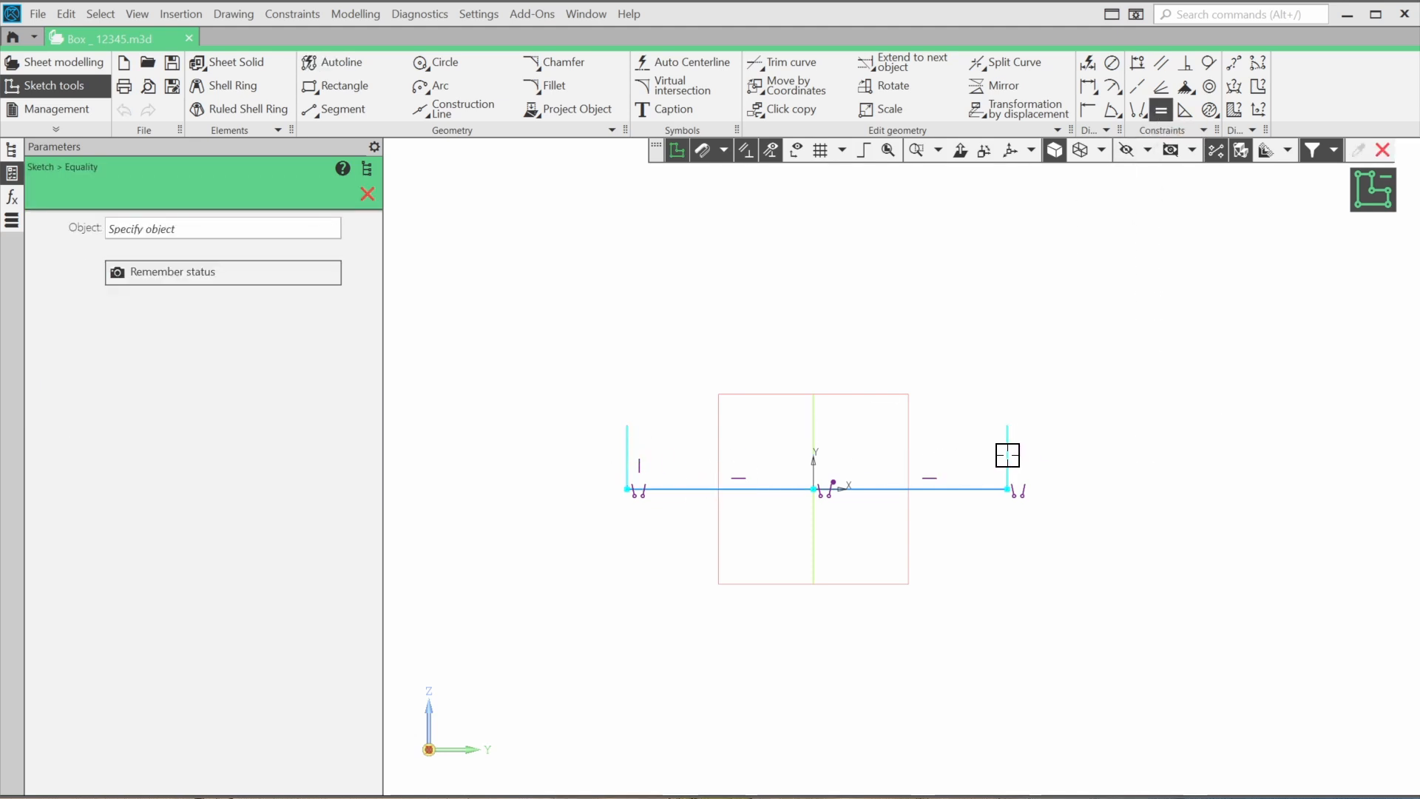
{"action": "left_click", "coordinate": [752, 488]}
{"action": "left_click", "coordinate": [899, 489]}
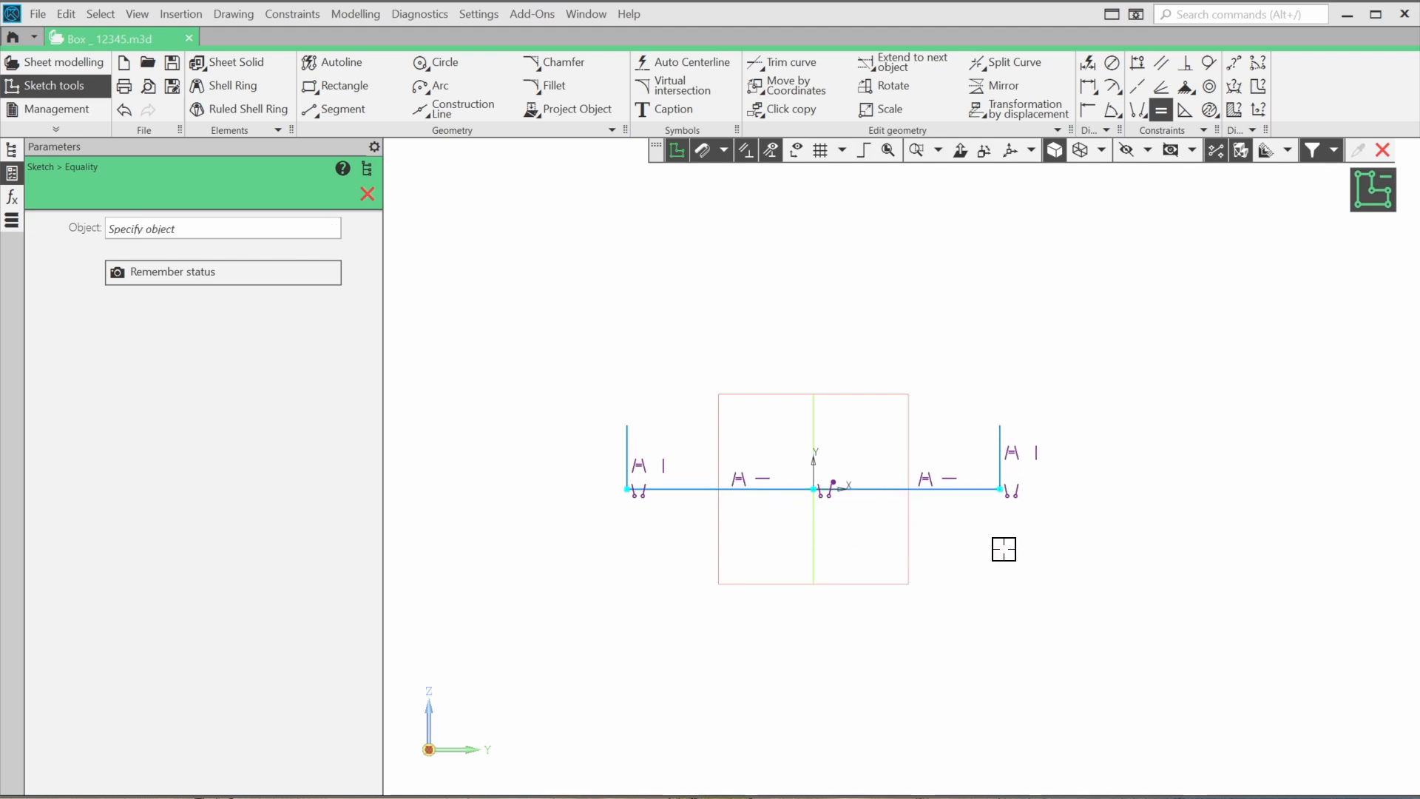
{"action": "key", "text": "Escape"}
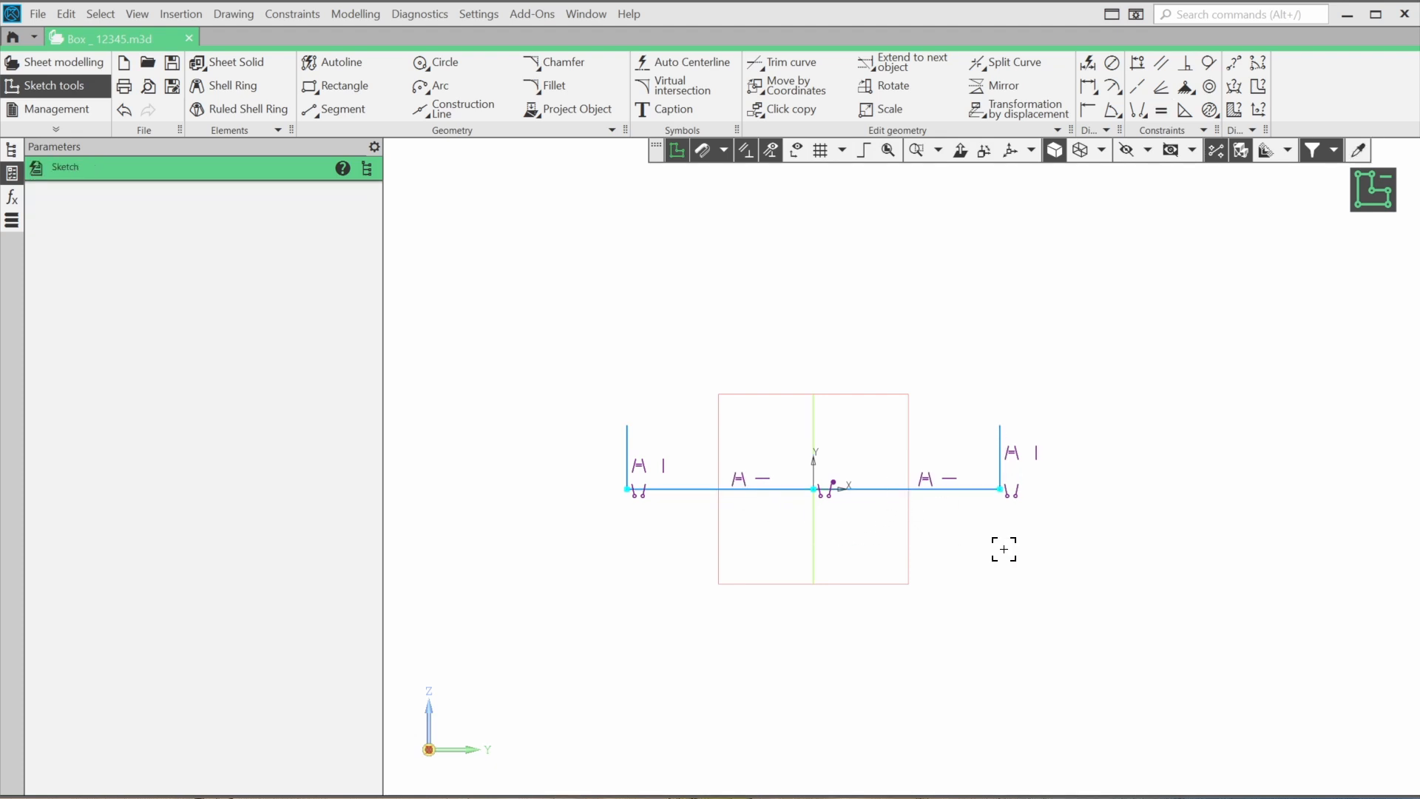
Step: Dimension the overall width of the U-shaped contour between its lower corners as 150 mm
{"action": "left_click", "coordinate": [1085, 65]}
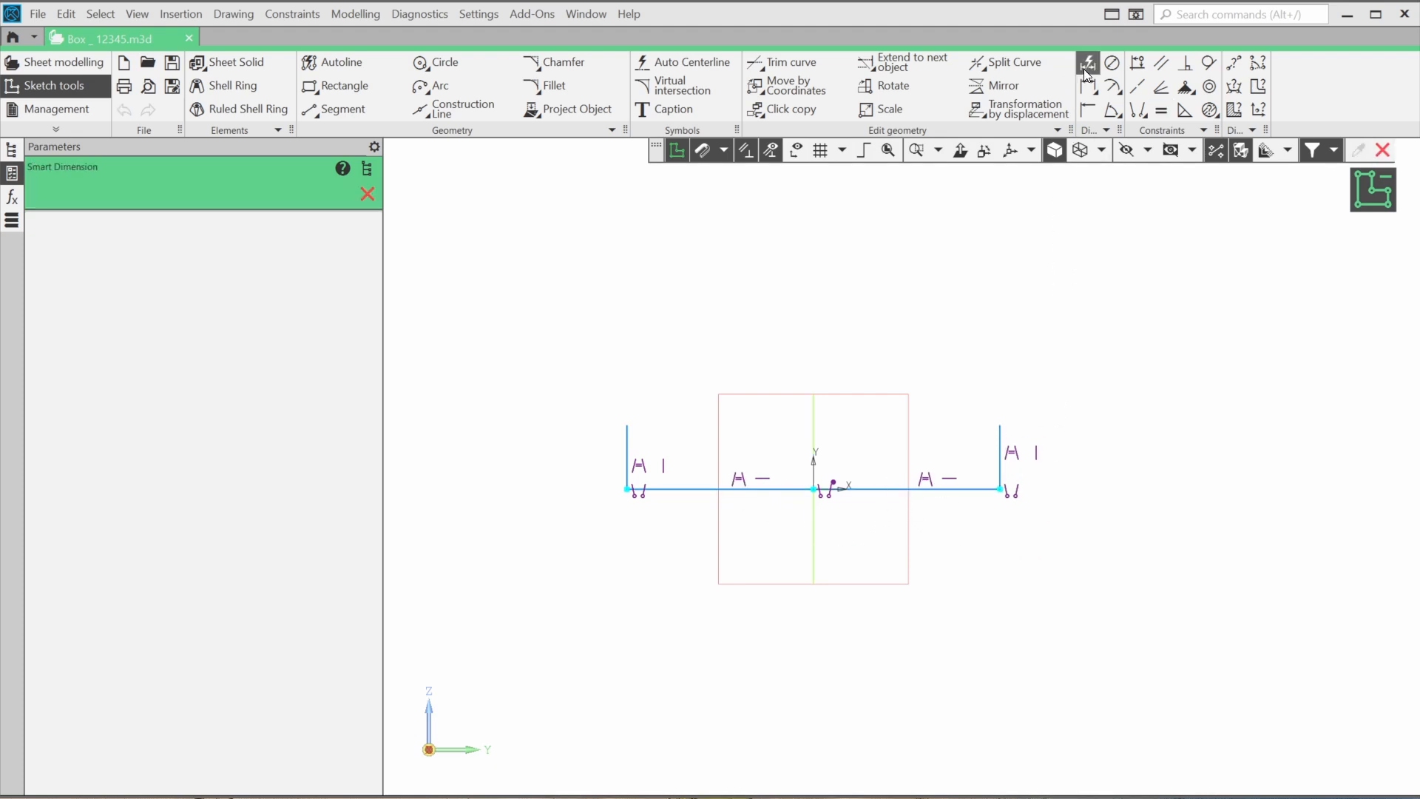
{"action": "left_click", "coordinate": [626, 489]}
{"action": "left_click", "coordinate": [1000, 488]}
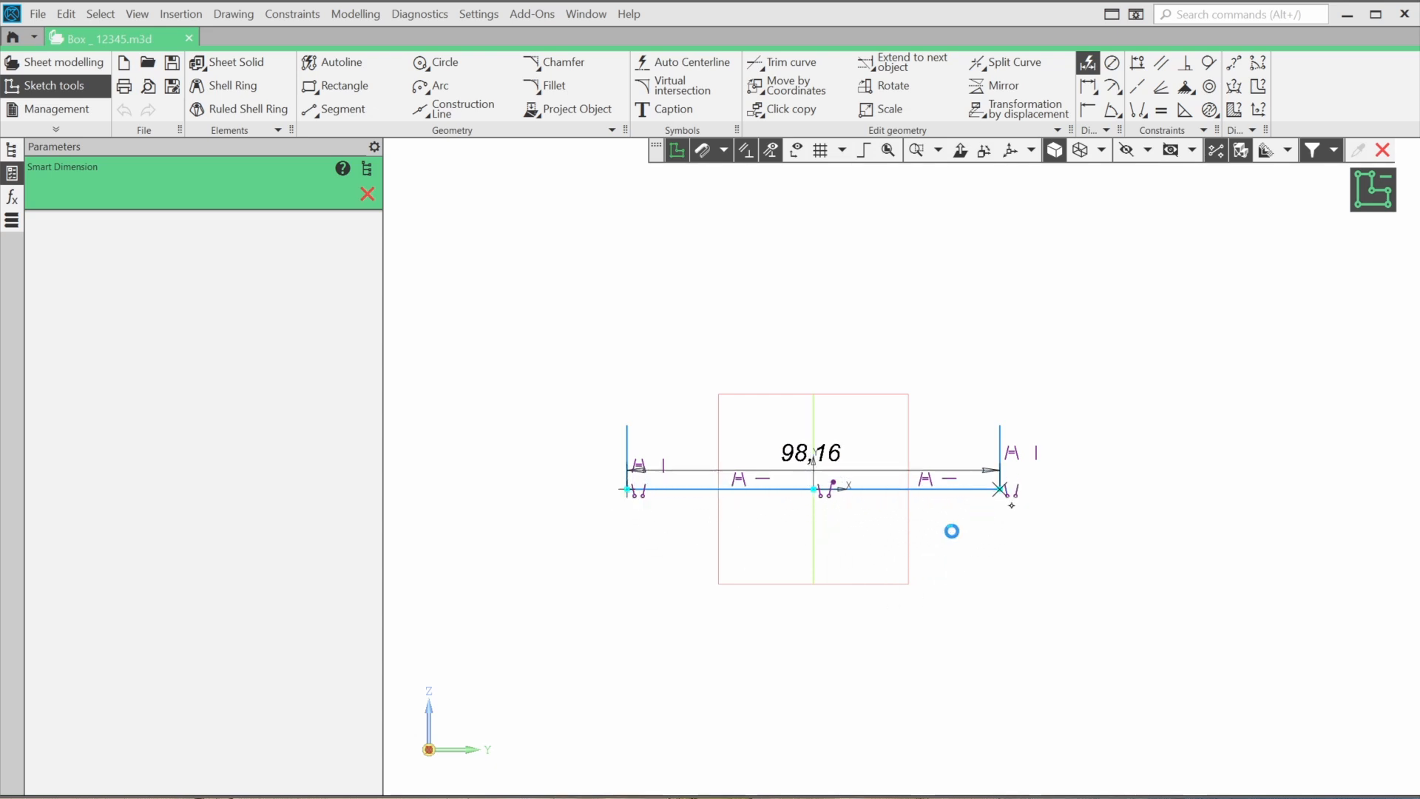
{"action": "left_click", "coordinate": [817, 626]}
{"action": "type", "text": "15"}
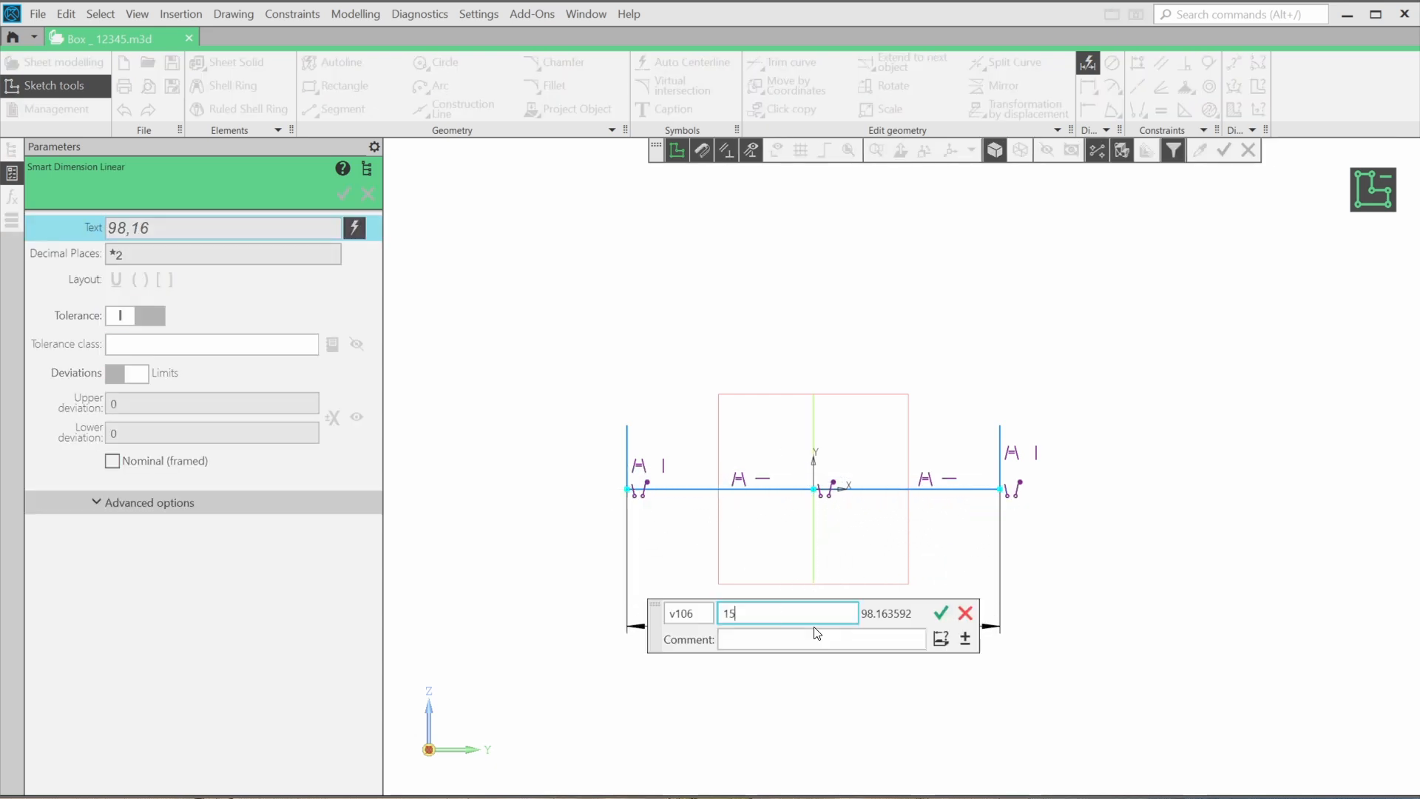
{"action": "type", "text": "0"}
{"action": "key", "text": "Return"}
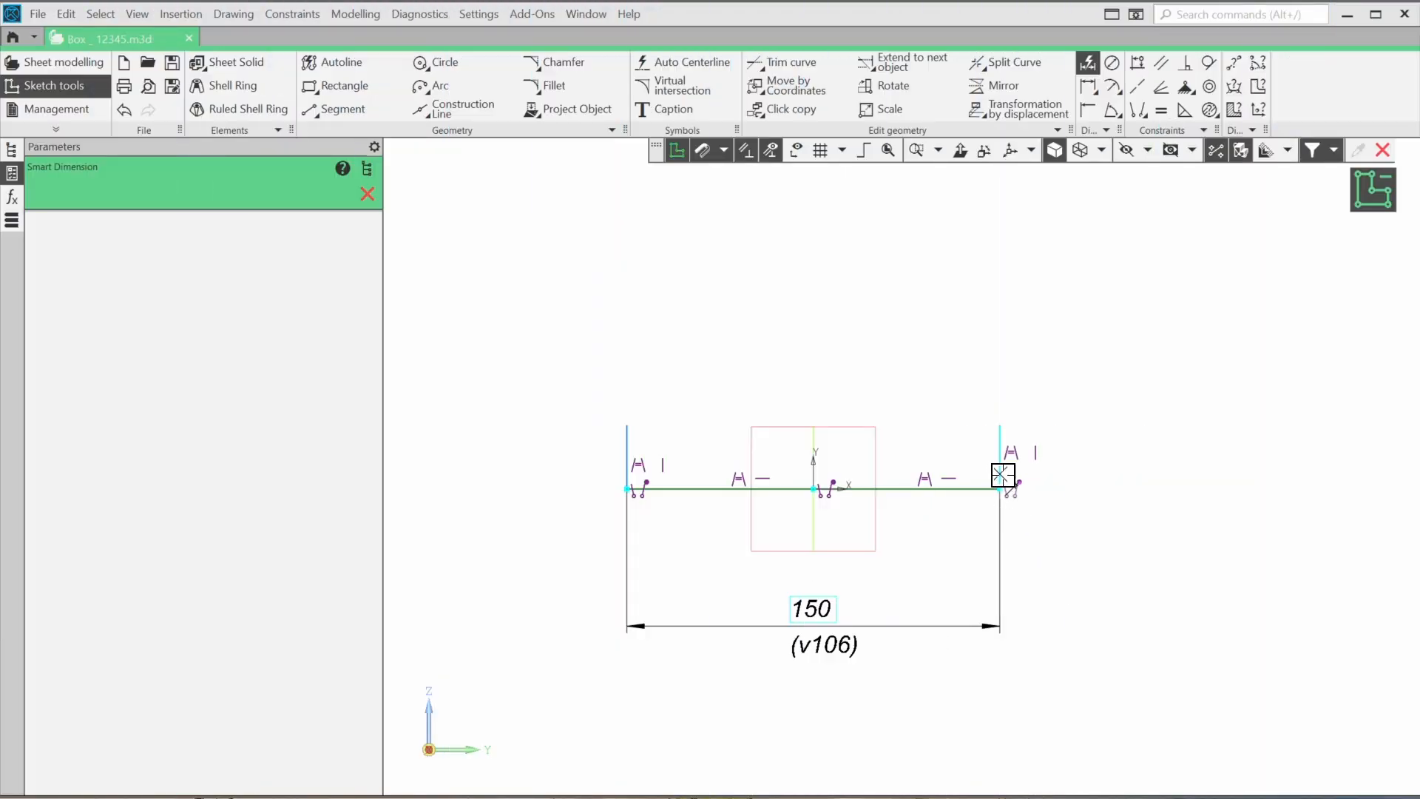
Step: Dimension the height of the contour's right vertical leg as 23 mm
{"action": "left_click", "coordinate": [1024, 473]}
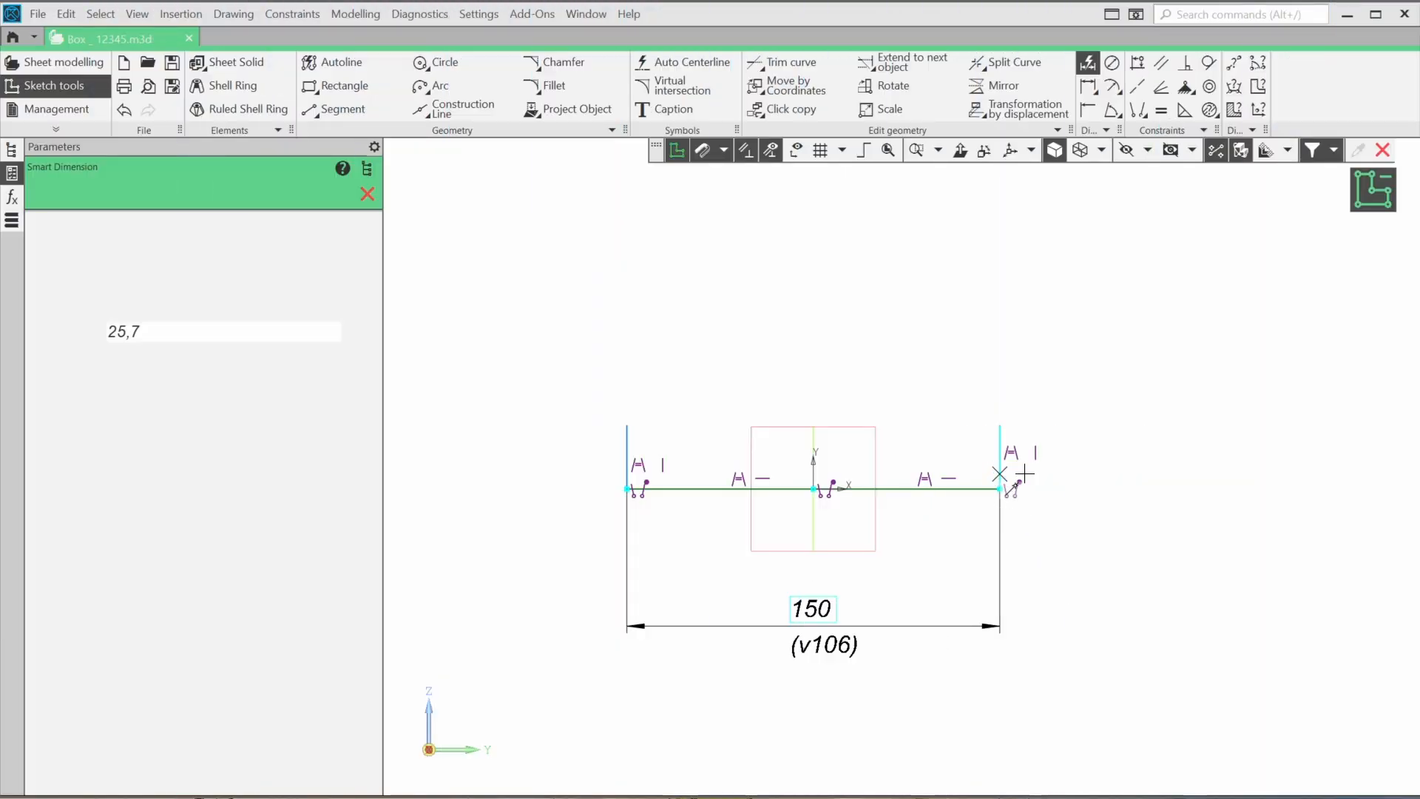
{"action": "left_click", "coordinate": [1105, 459]}
{"action": "type", "text": "23"}
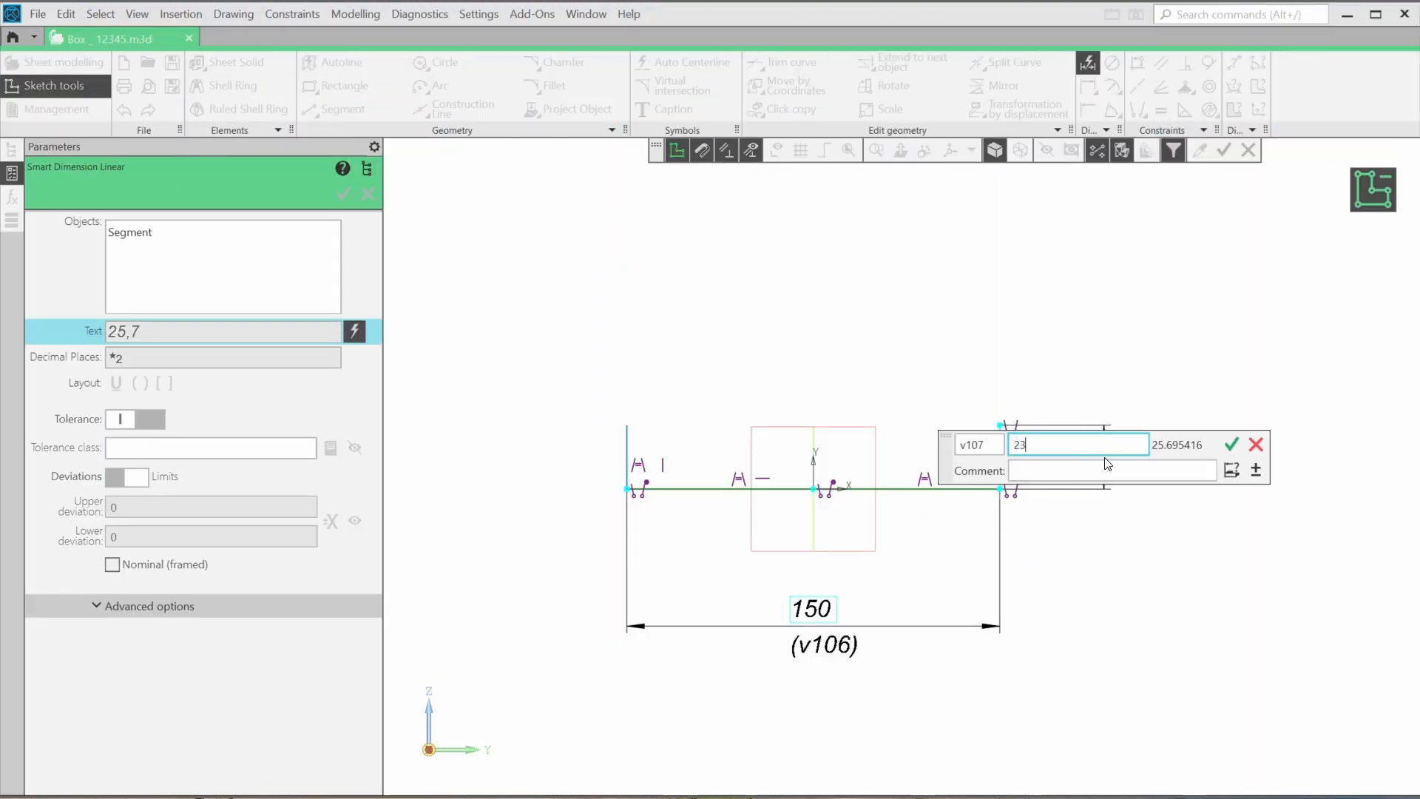
{"action": "key", "text": "Return"}
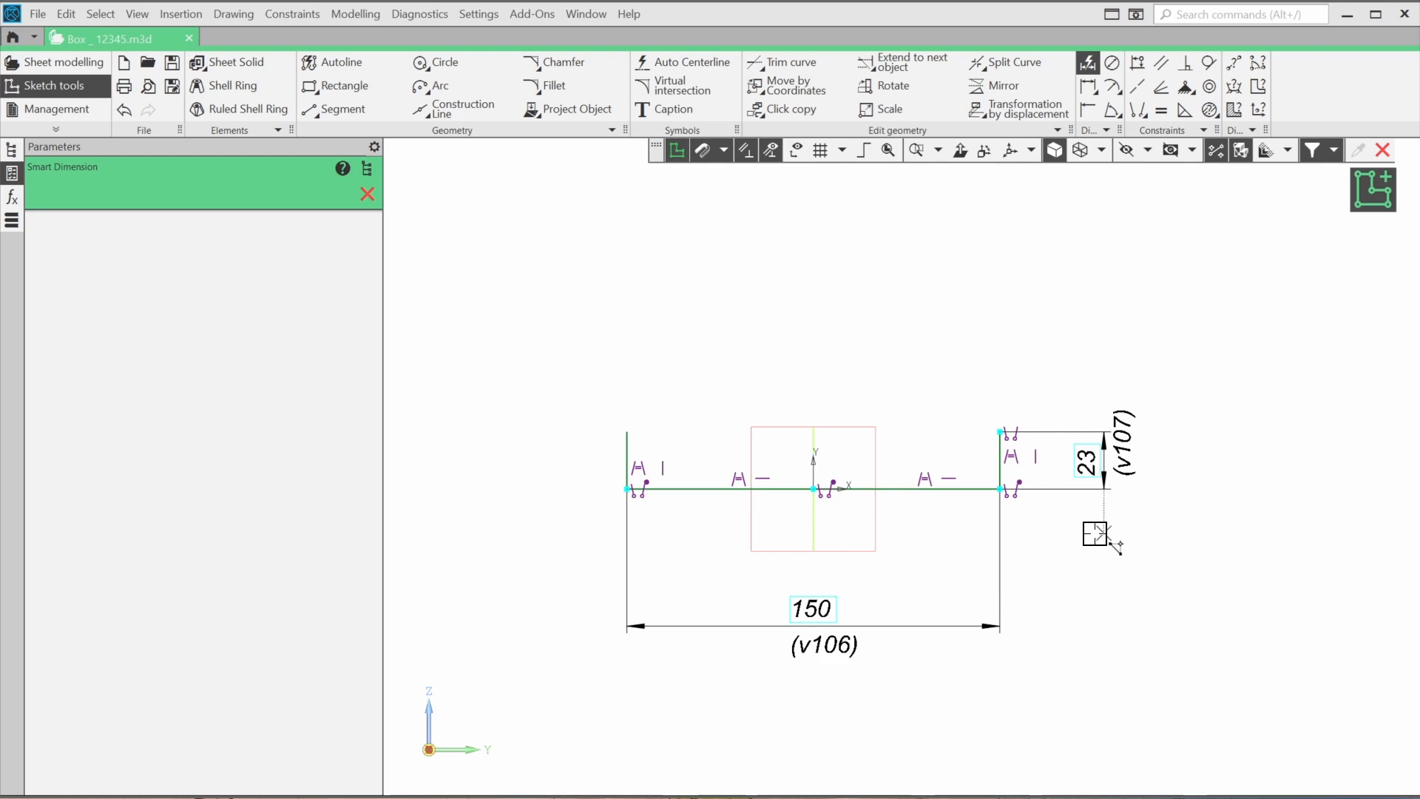
Step: Start a Sheet Solid from the U-shaped sketch and set its distance to 100 mm
{"action": "left_click", "coordinate": [226, 62]}
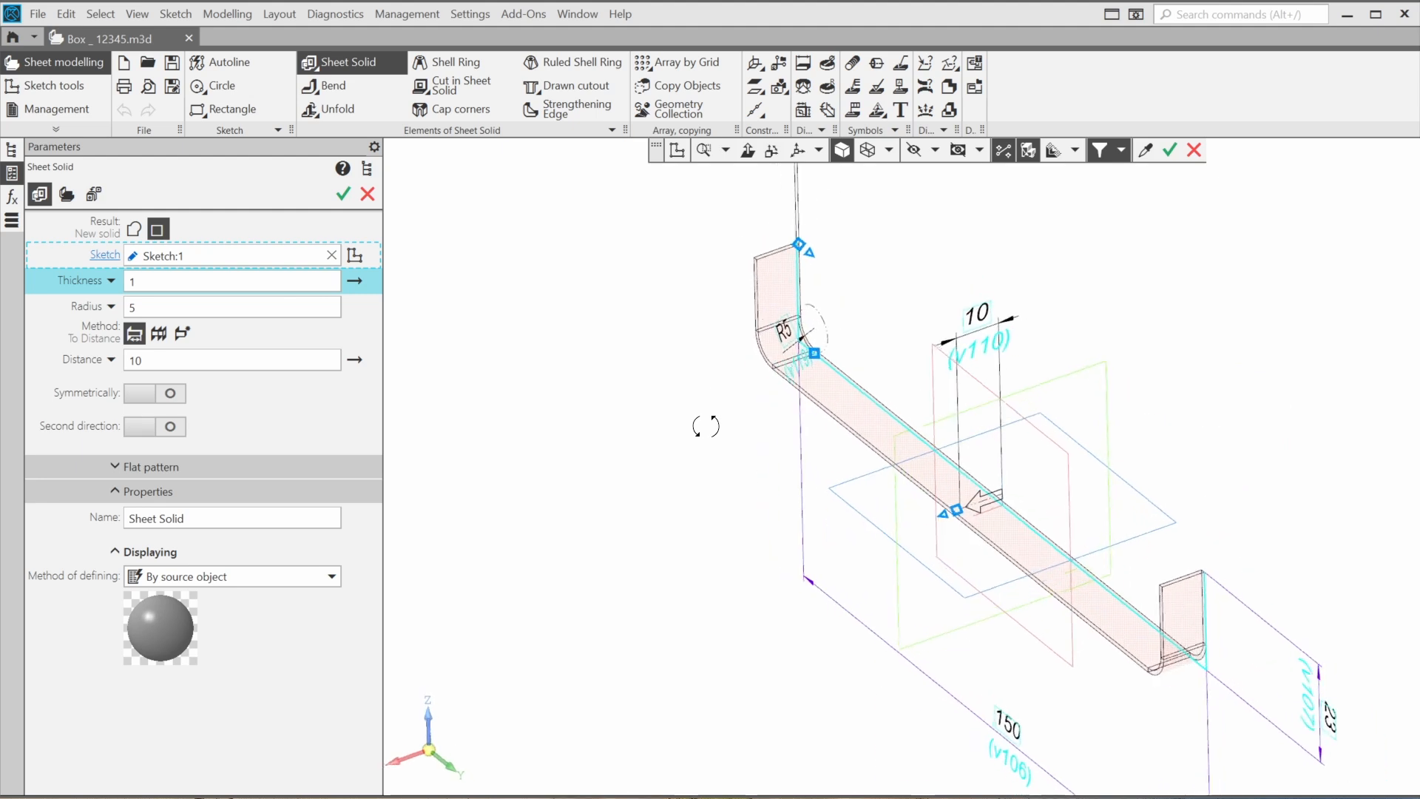
{"action": "double_click", "coordinate": [225, 360]}
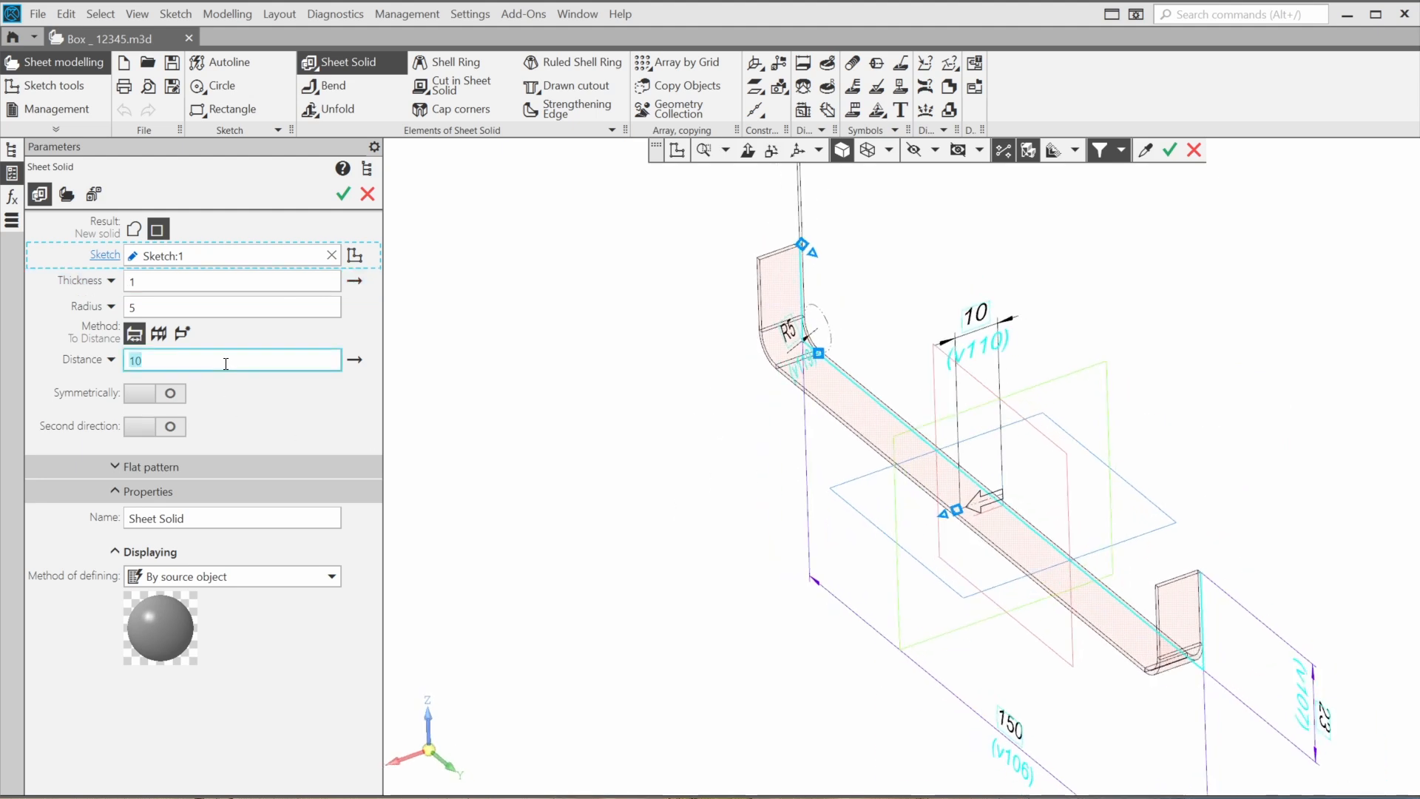
{"action": "type", "text": "100"}
{"action": "key", "text": "Return"}
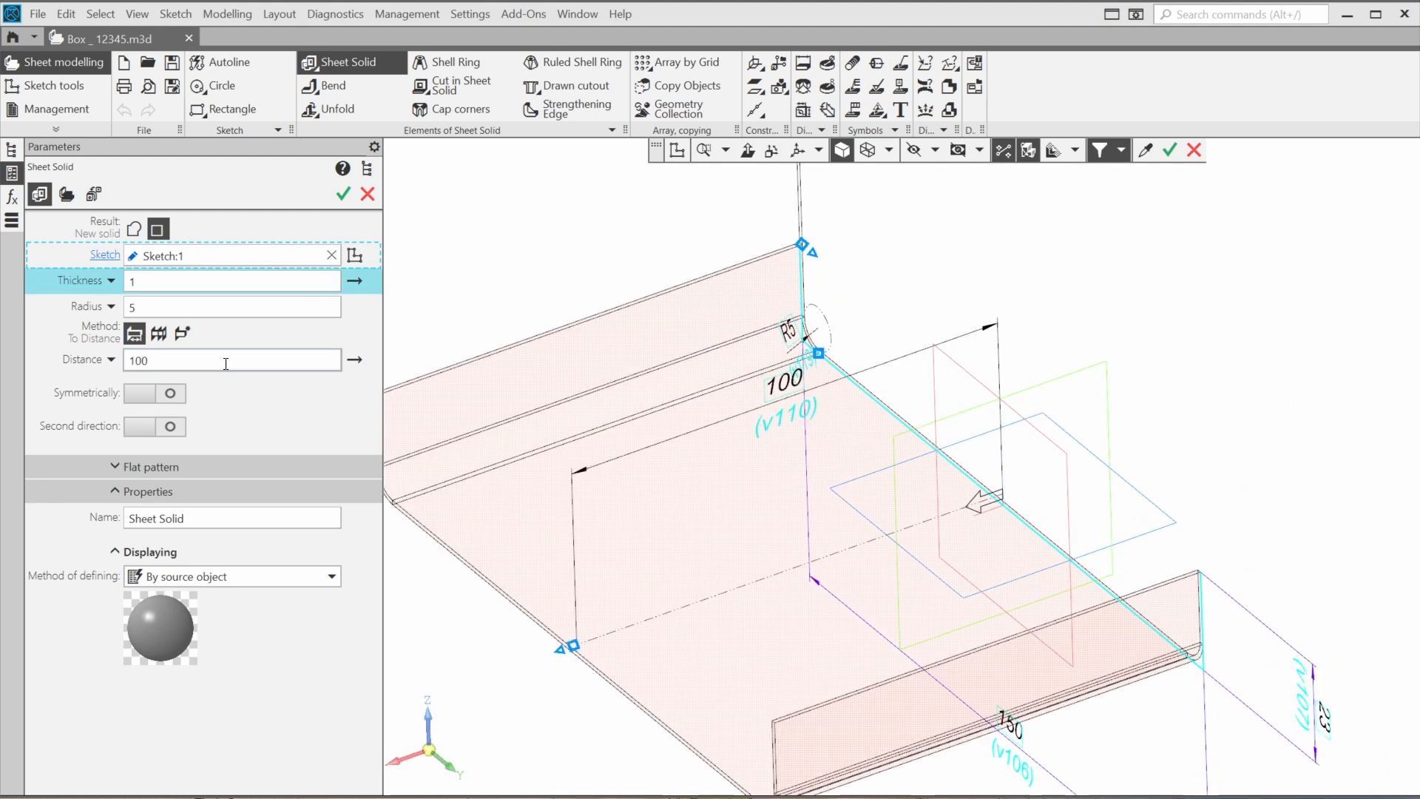
{"action": "middle_click_drag", "start_coordinate": [845, 379], "coordinate": [908, 450]}
{"action": "scroll", "coordinate": [991, 329], "scroll_direction": "down", "scroll_amount": 1}
{"action": "scroll", "coordinate": [992, 332], "scroll_direction": "down", "scroll_amount": 2}
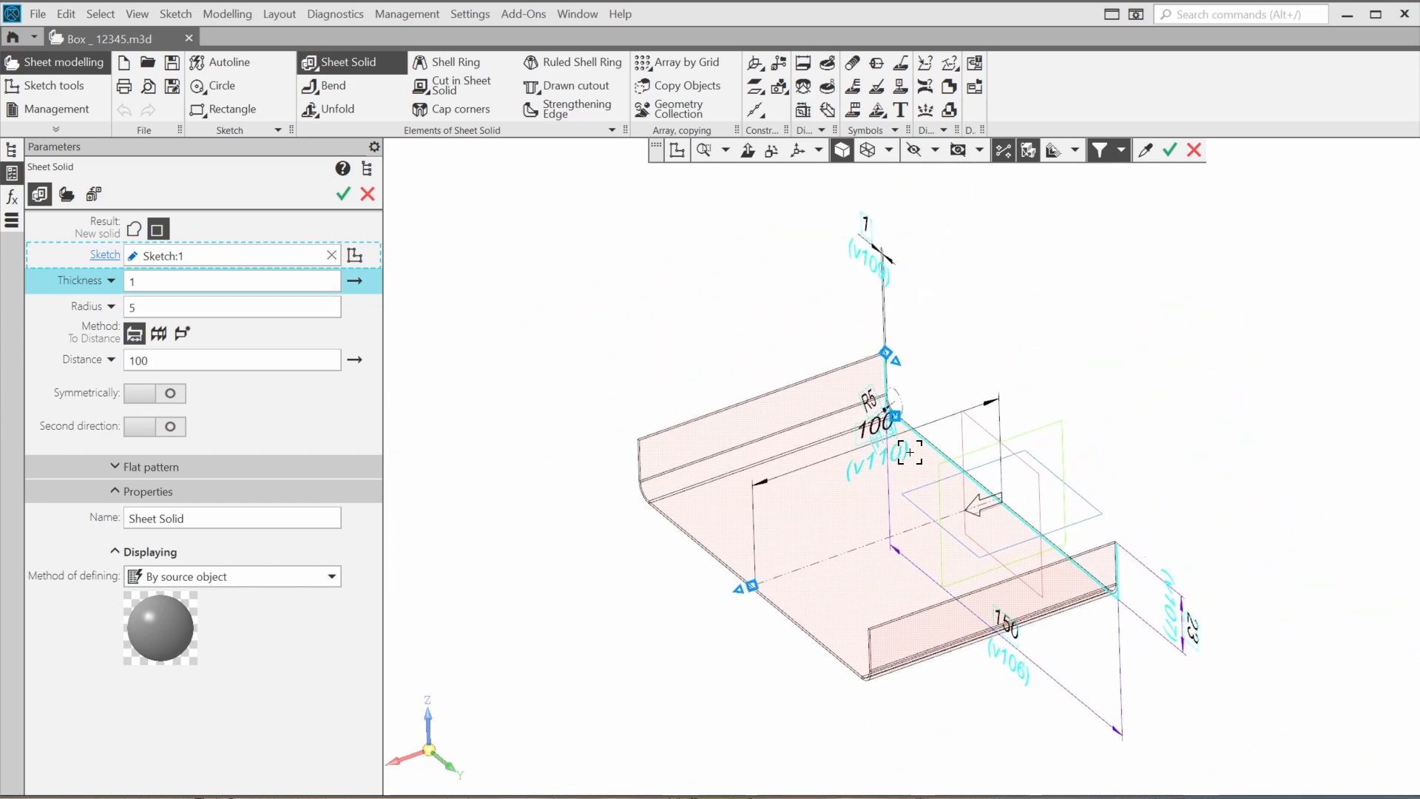
Step: Set the bend radius of the Sheet Solid to 1 mm
{"action": "left_click", "coordinate": [297, 306]}
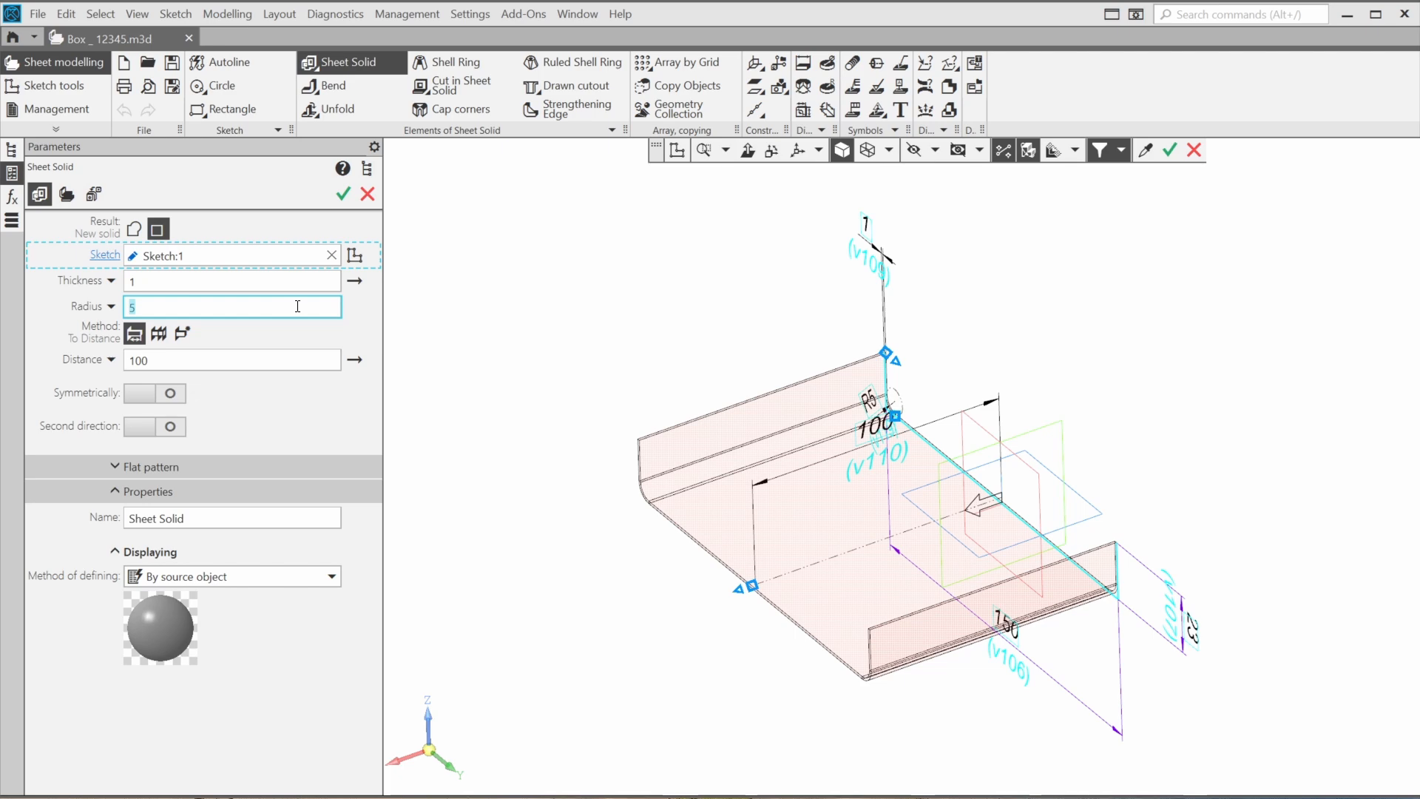
{"action": "type", "text": "1"}
{"action": "key", "text": "Return"}
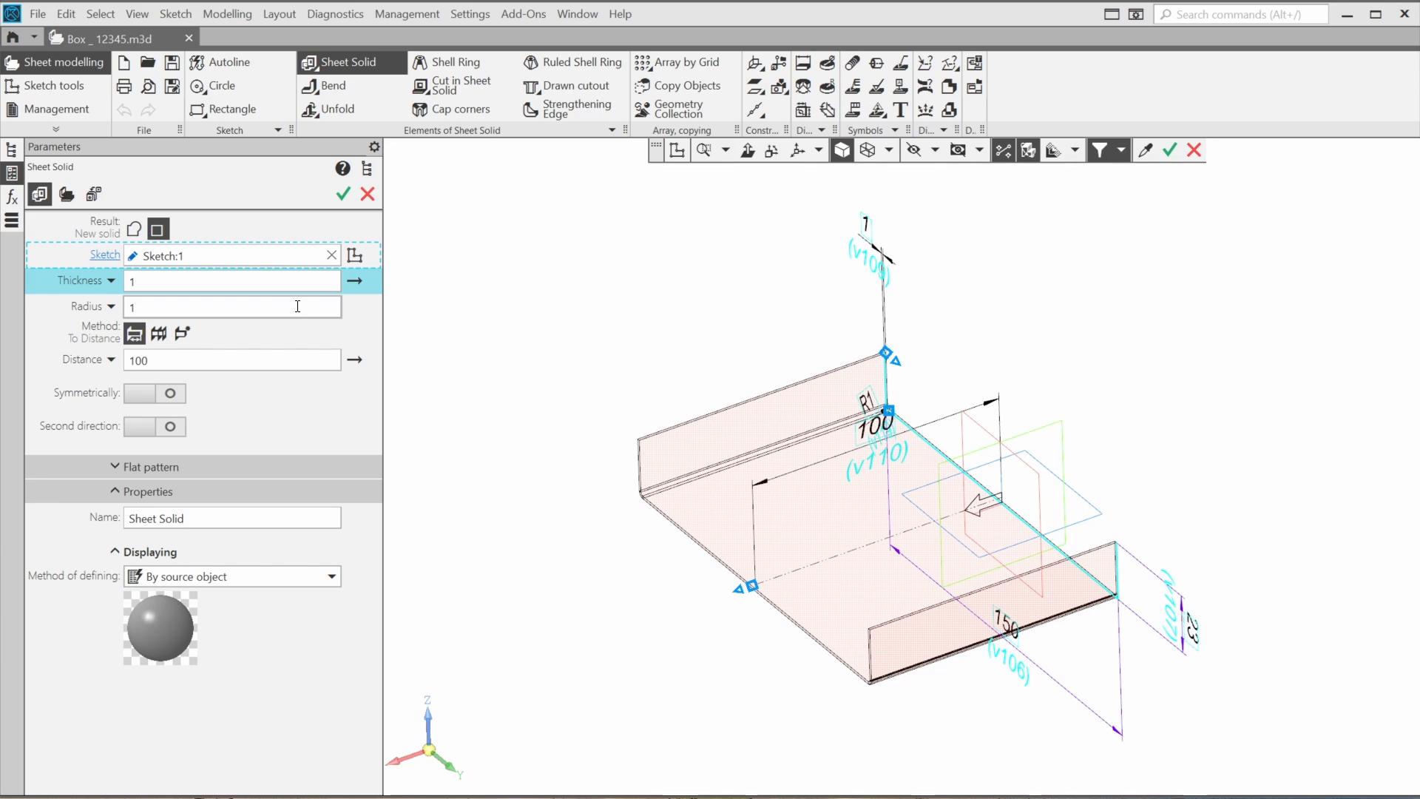
Step: Try the Sheet Solid's thickness on the outer side of the contour and return it to the inner side
{"action": "left_click", "coordinate": [303, 278]}
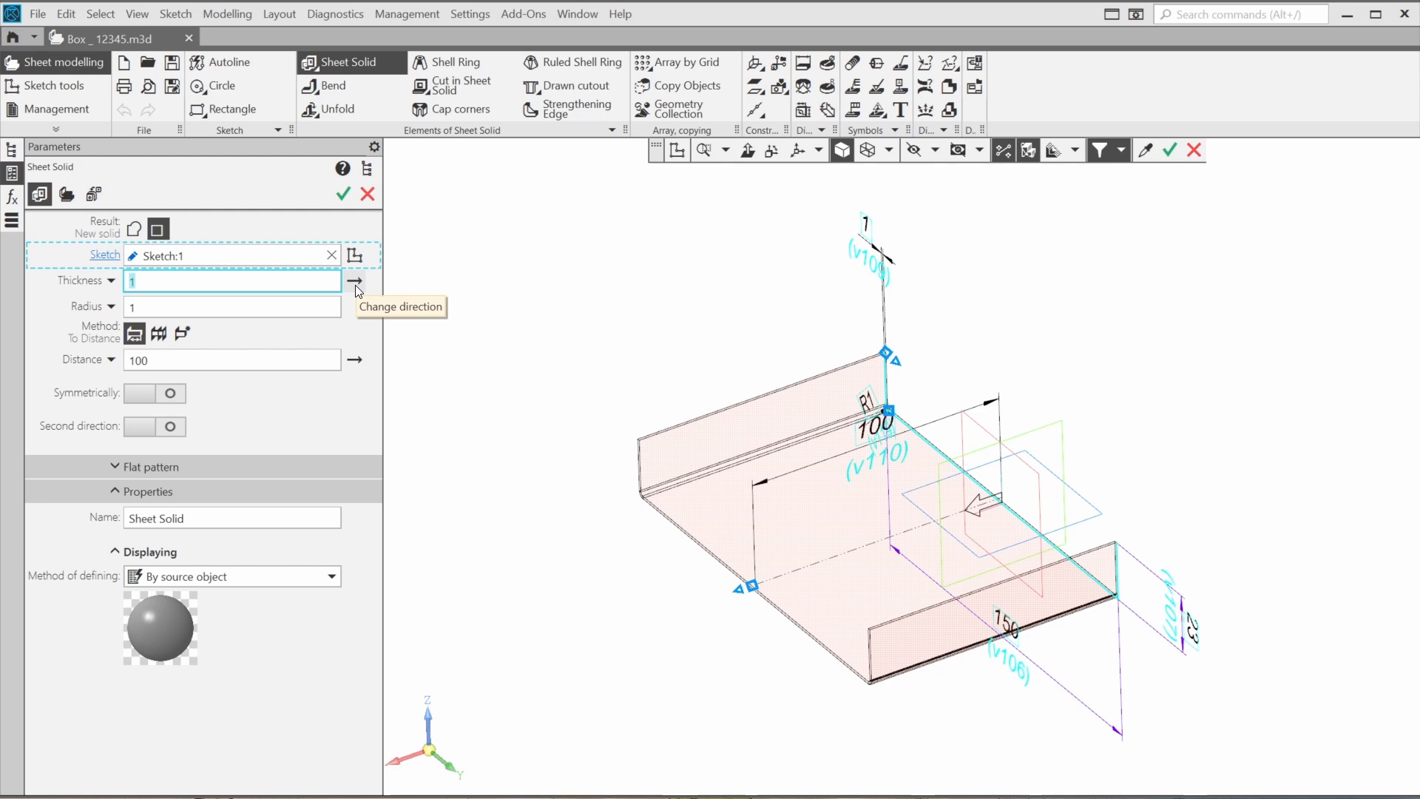
{"action": "left_click", "coordinate": [748, 150]}
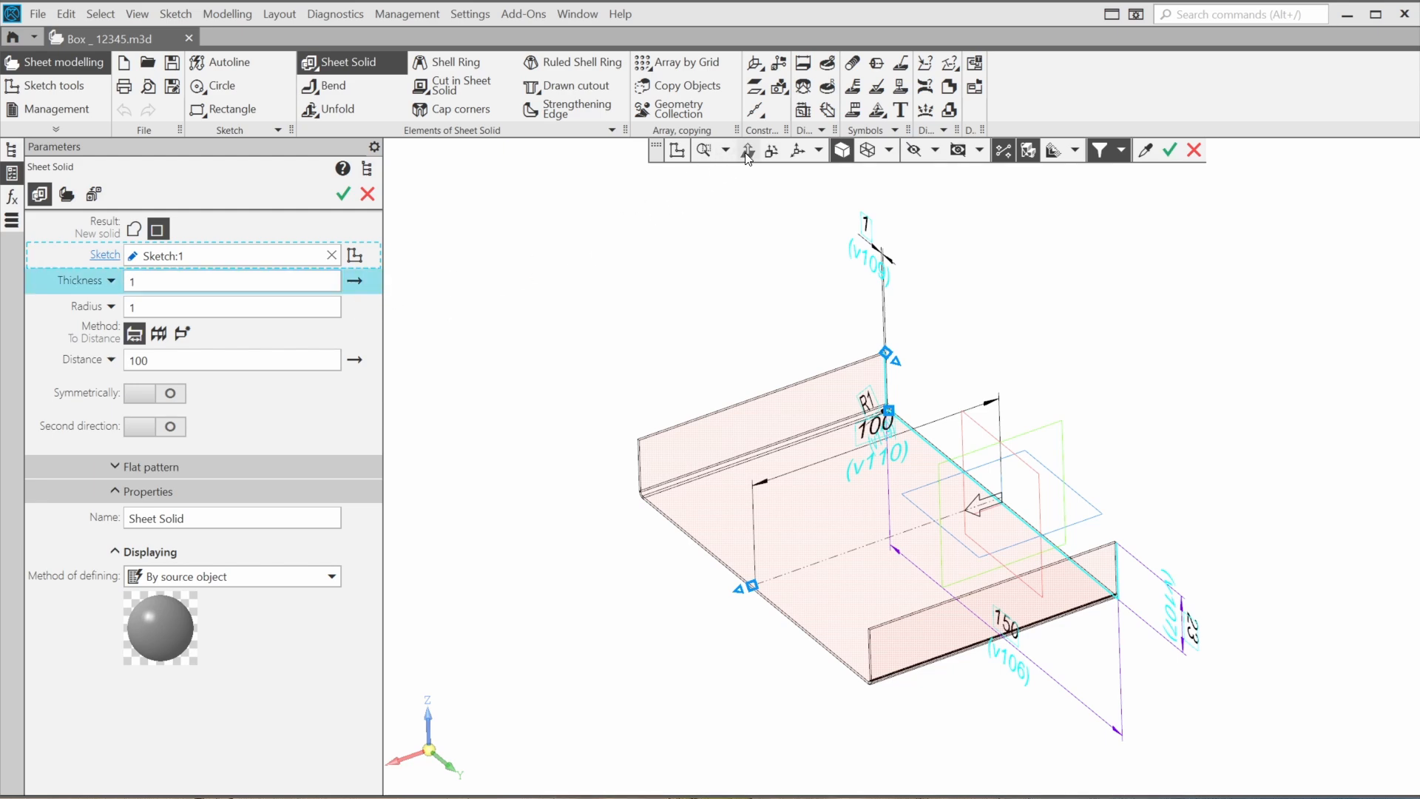
{"action": "left_click", "coordinate": [980, 425]}
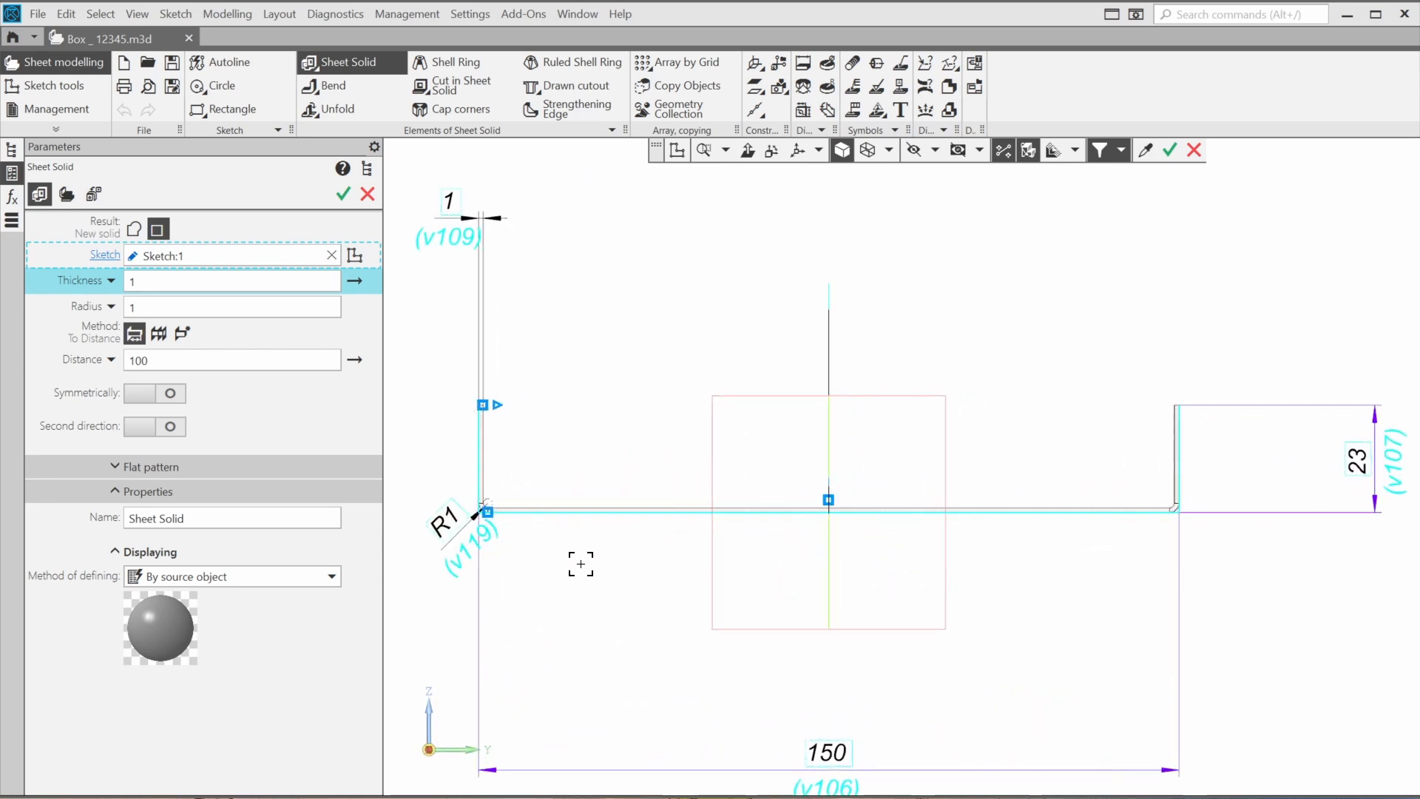
{"action": "scroll", "coordinate": [802, 554], "scroll_direction": "up", "scroll_amount": 3}
{"action": "scroll", "coordinate": [722, 529], "scroll_direction": "up", "scroll_amount": 3}
{"action": "scroll", "coordinate": [735, 494], "scroll_direction": "up", "scroll_amount": 3}
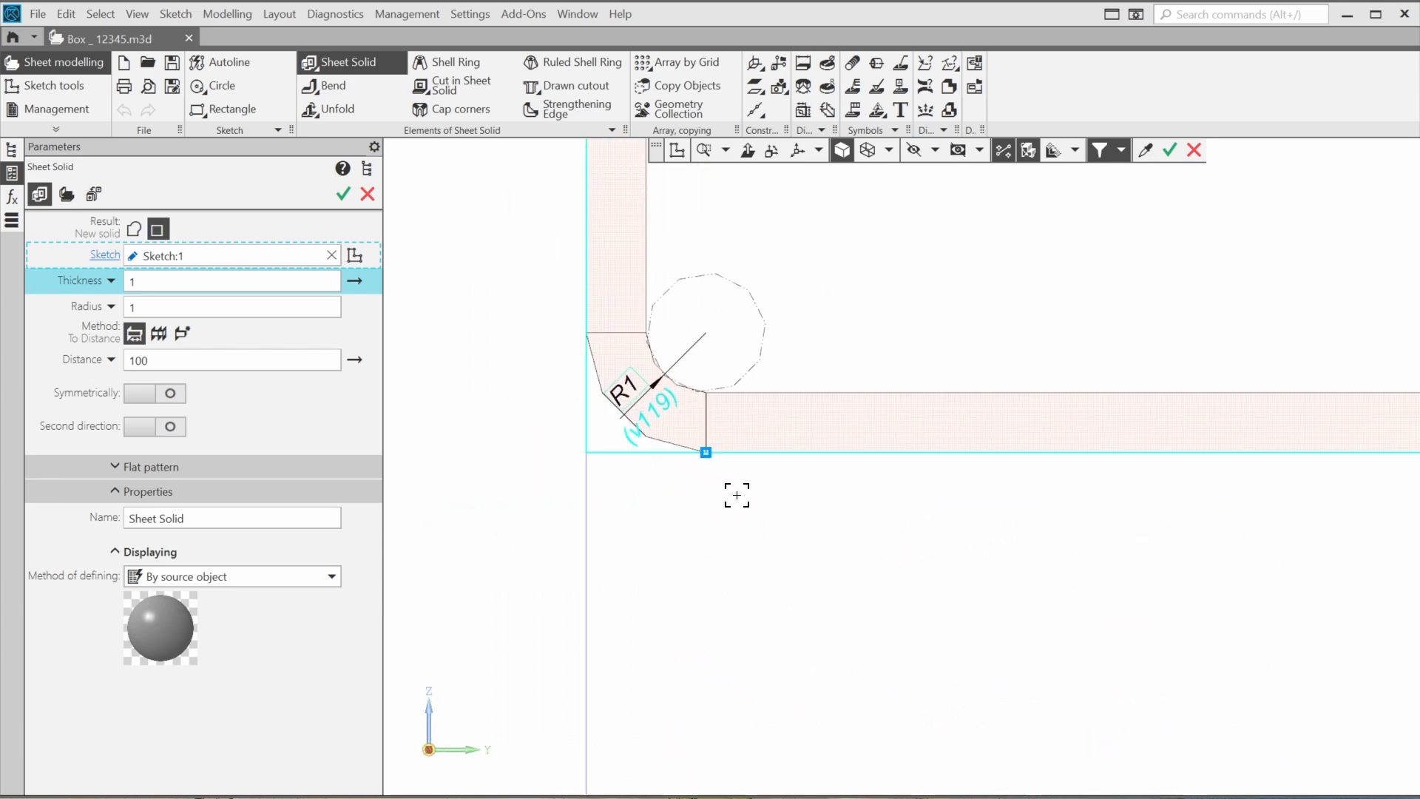
{"action": "middle_click_drag", "start_coordinate": [737, 494], "coordinate": [797, 546], "text": "shift"}
{"action": "scroll", "coordinate": [797, 546], "scroll_direction": "down", "scroll_amount": 2}
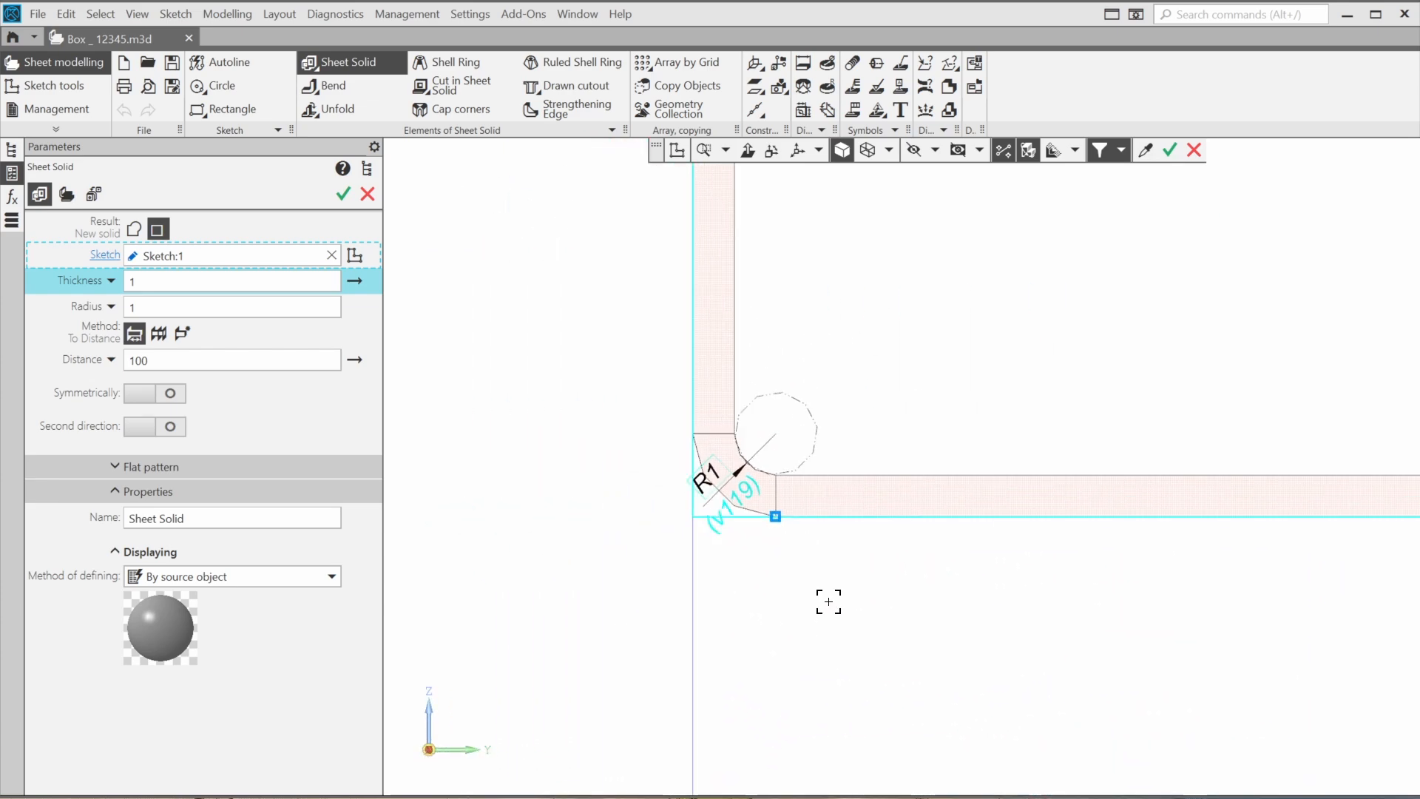
{"action": "left_click", "coordinate": [354, 282]}
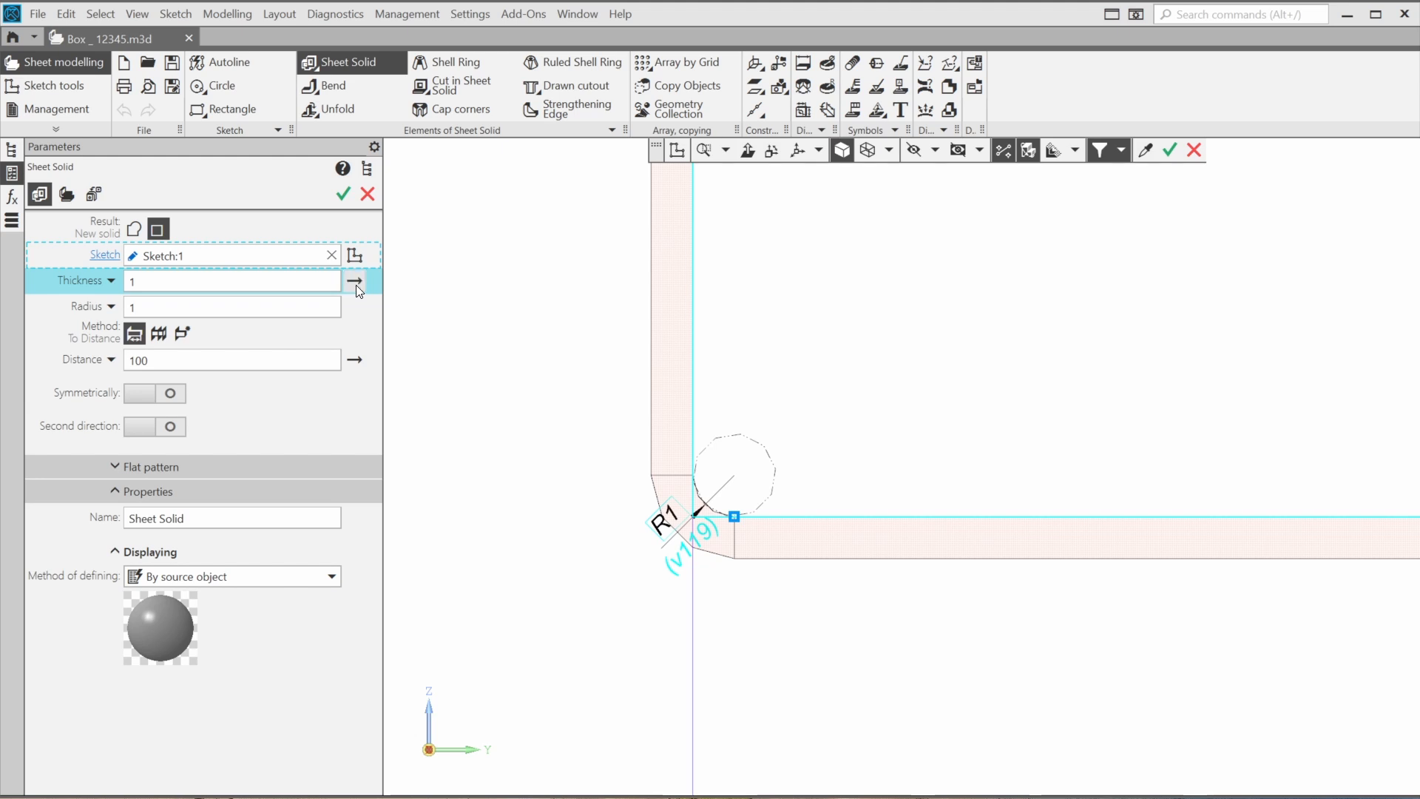
{"action": "left_click", "coordinate": [355, 282]}
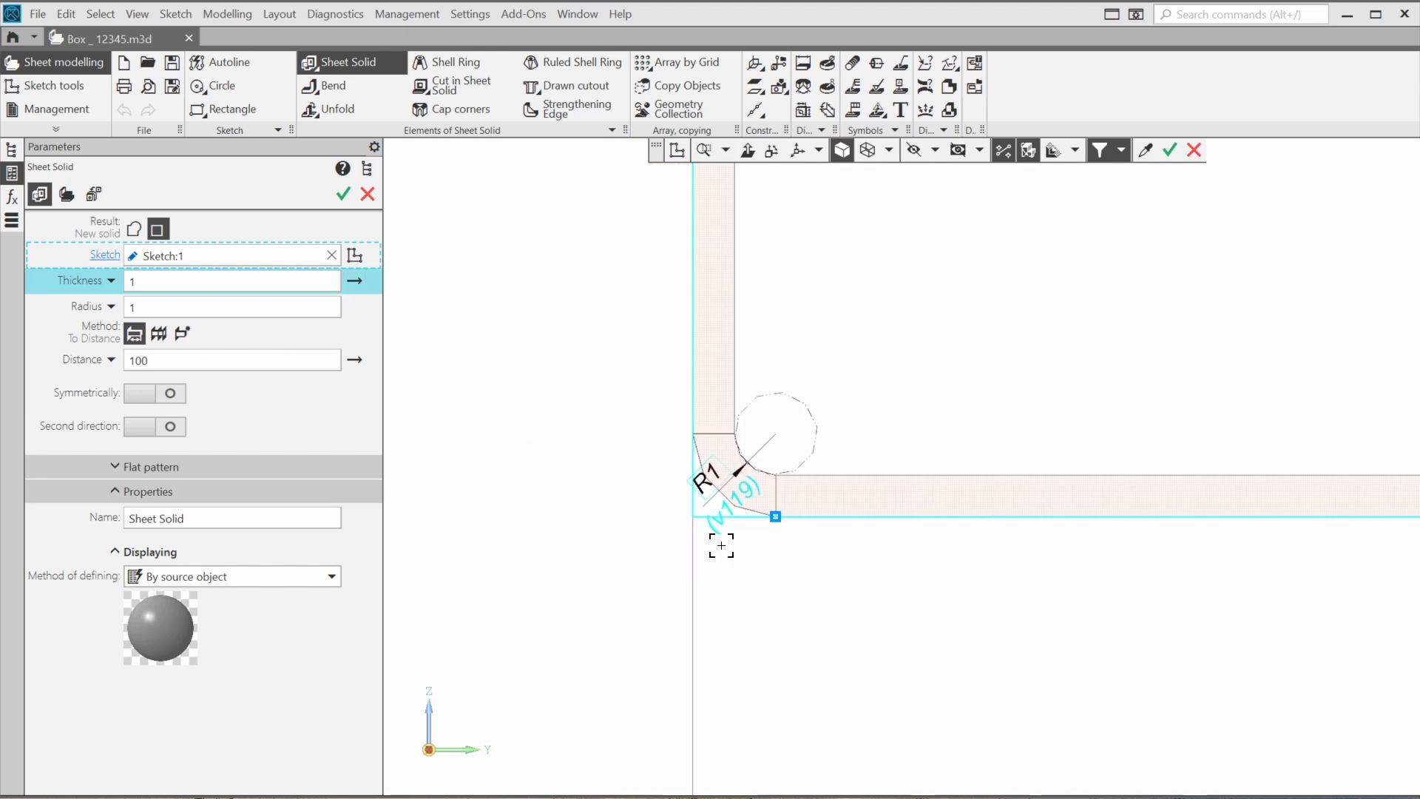
Step: Create the Sheet Solid with its 1 mm thickness on the inner side of the contour
{"action": "scroll", "coordinate": [824, 585], "scroll_direction": "down", "scroll_amount": 5}
{"action": "middle_click_drag", "start_coordinate": [1042, 638], "coordinate": [707, 415], "text": "shift"}
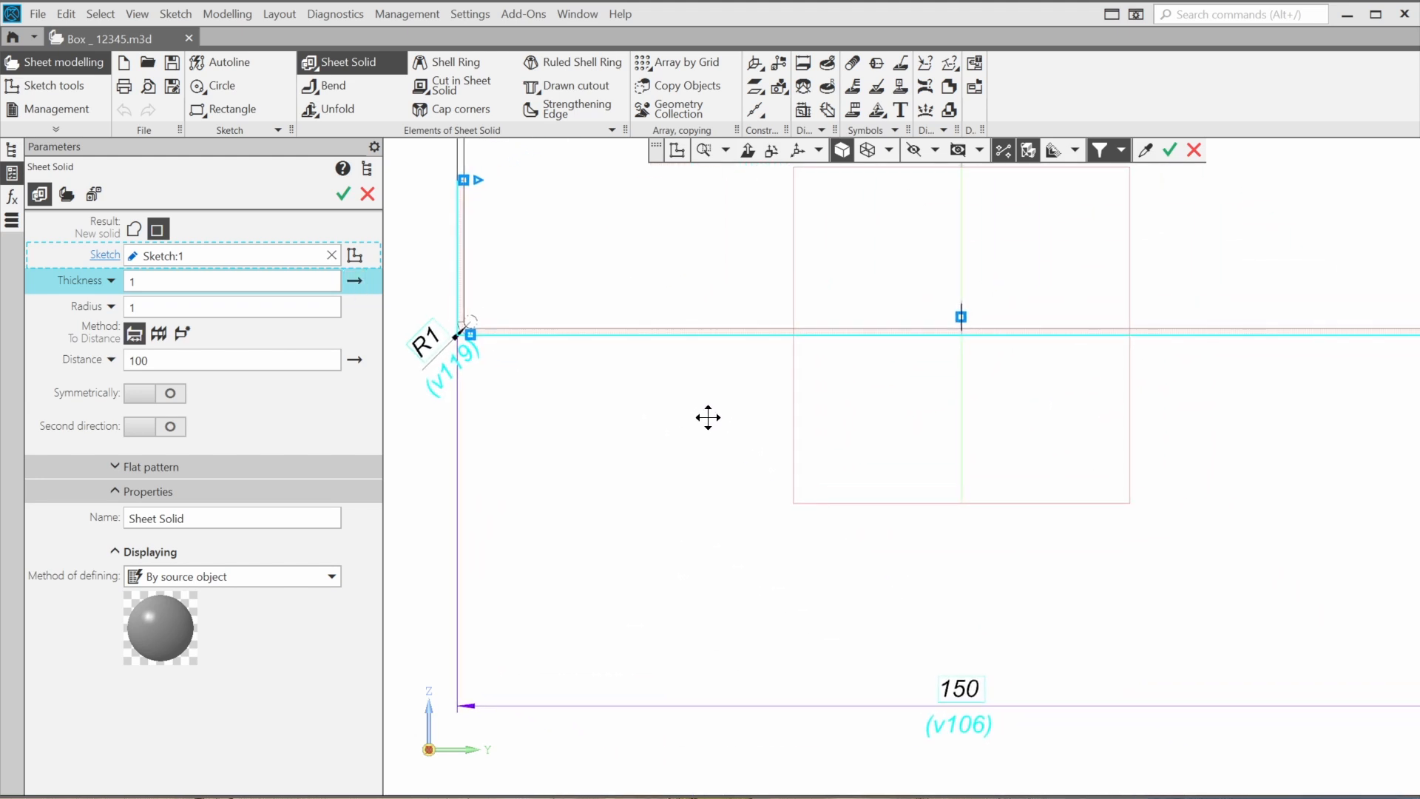
{"action": "left_click", "coordinate": [342, 193]}
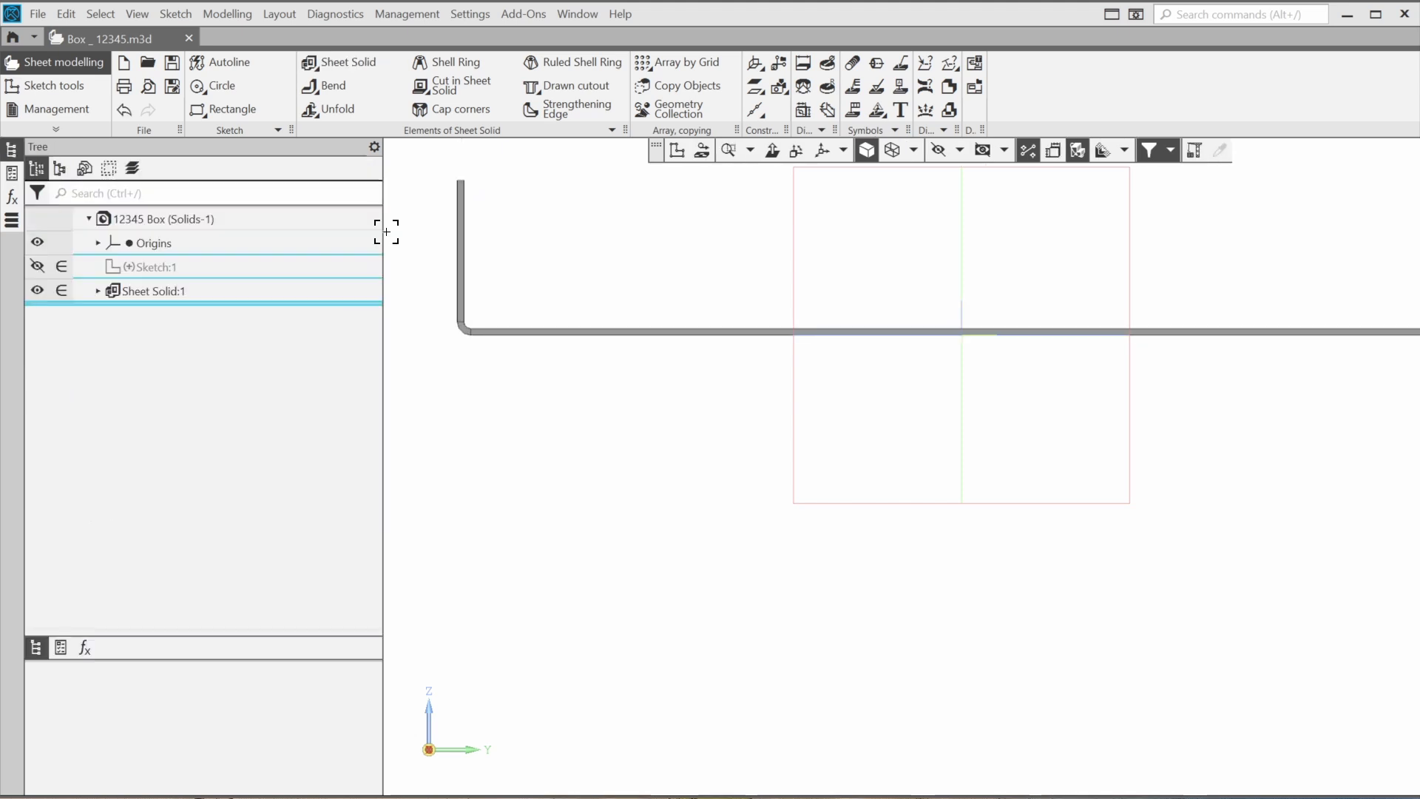
Step: Check the inner bend radius of the Sheet Solid by reading the object info of its cylindrical bend face
{"action": "scroll", "coordinate": [707, 527], "scroll_direction": "down", "scroll_amount": 4}
{"action": "middle_click_drag", "start_coordinate": [707, 526], "coordinate": [683, 564]}
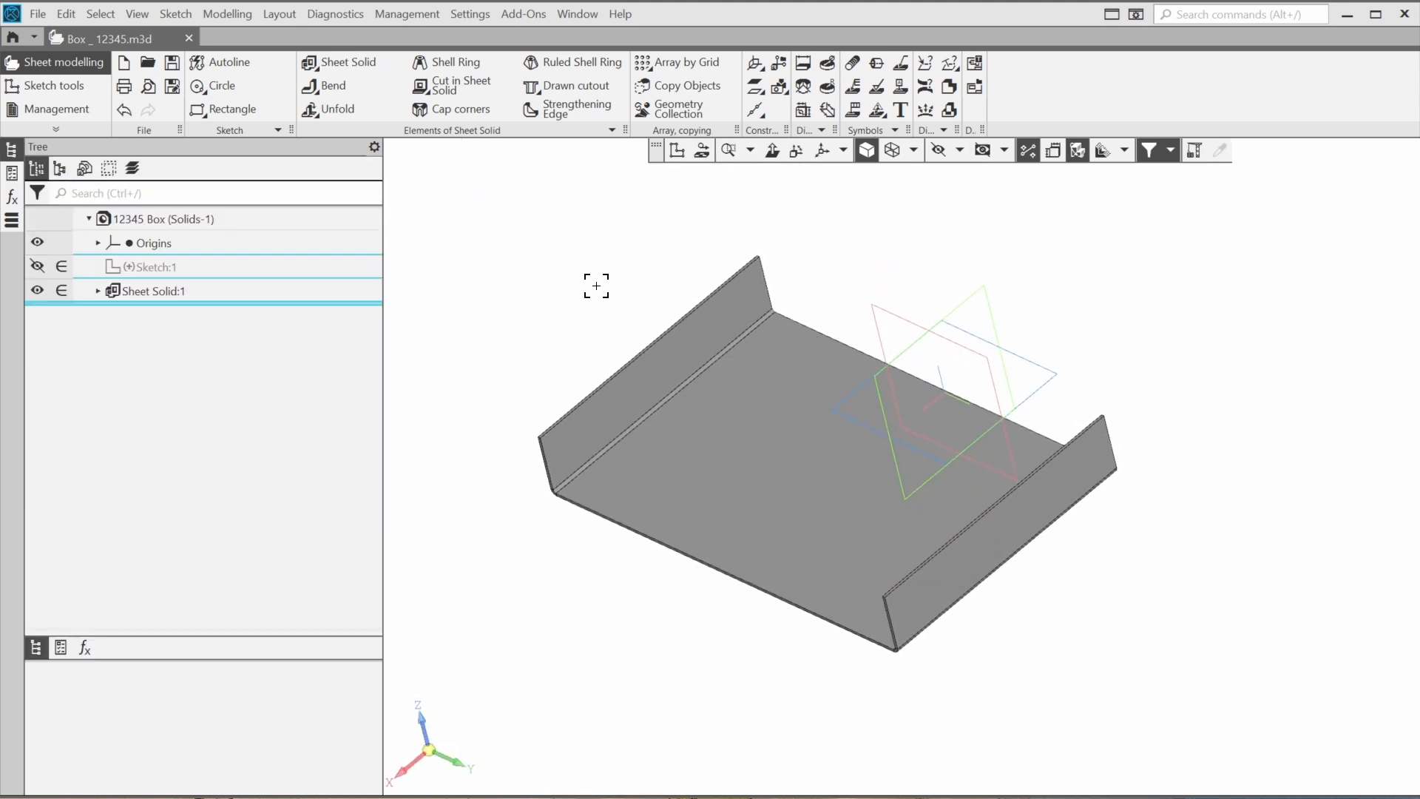
{"action": "left_click", "coordinate": [925, 65]}
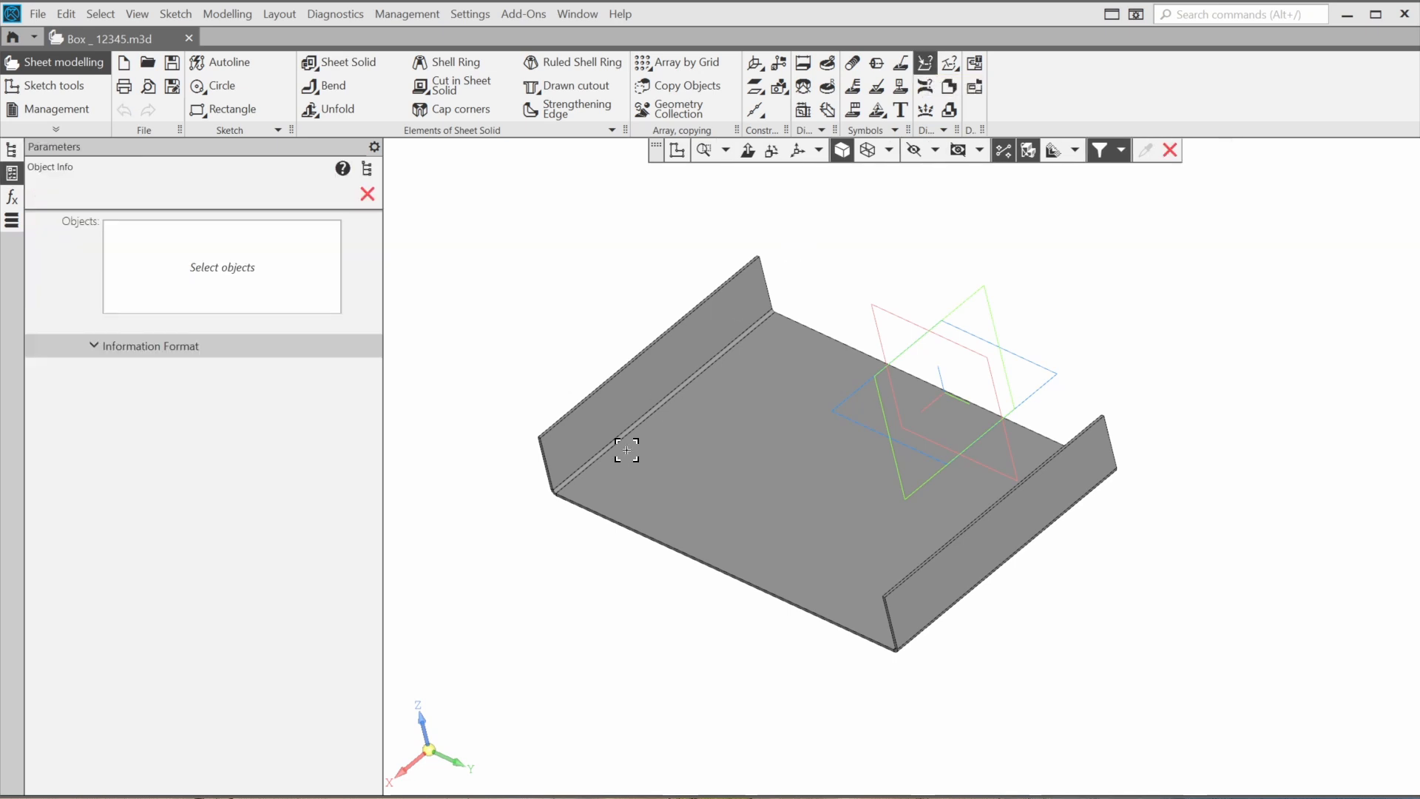
{"action": "scroll", "coordinate": [619, 463], "scroll_direction": "up", "scroll_amount": 5}
{"action": "scroll", "coordinate": [567, 440], "scroll_direction": "down", "scroll_amount": 5}
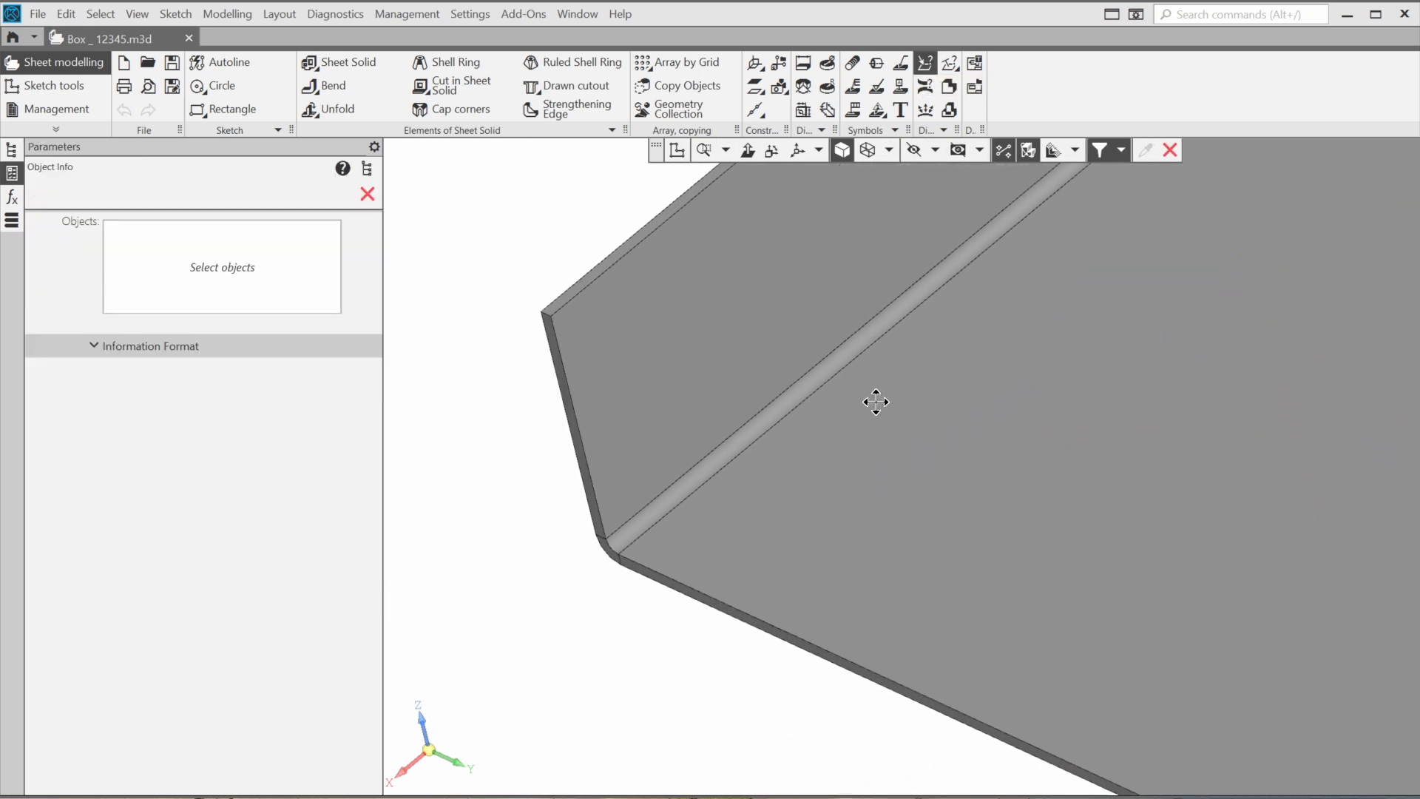
{"action": "left_click", "coordinate": [727, 449]}
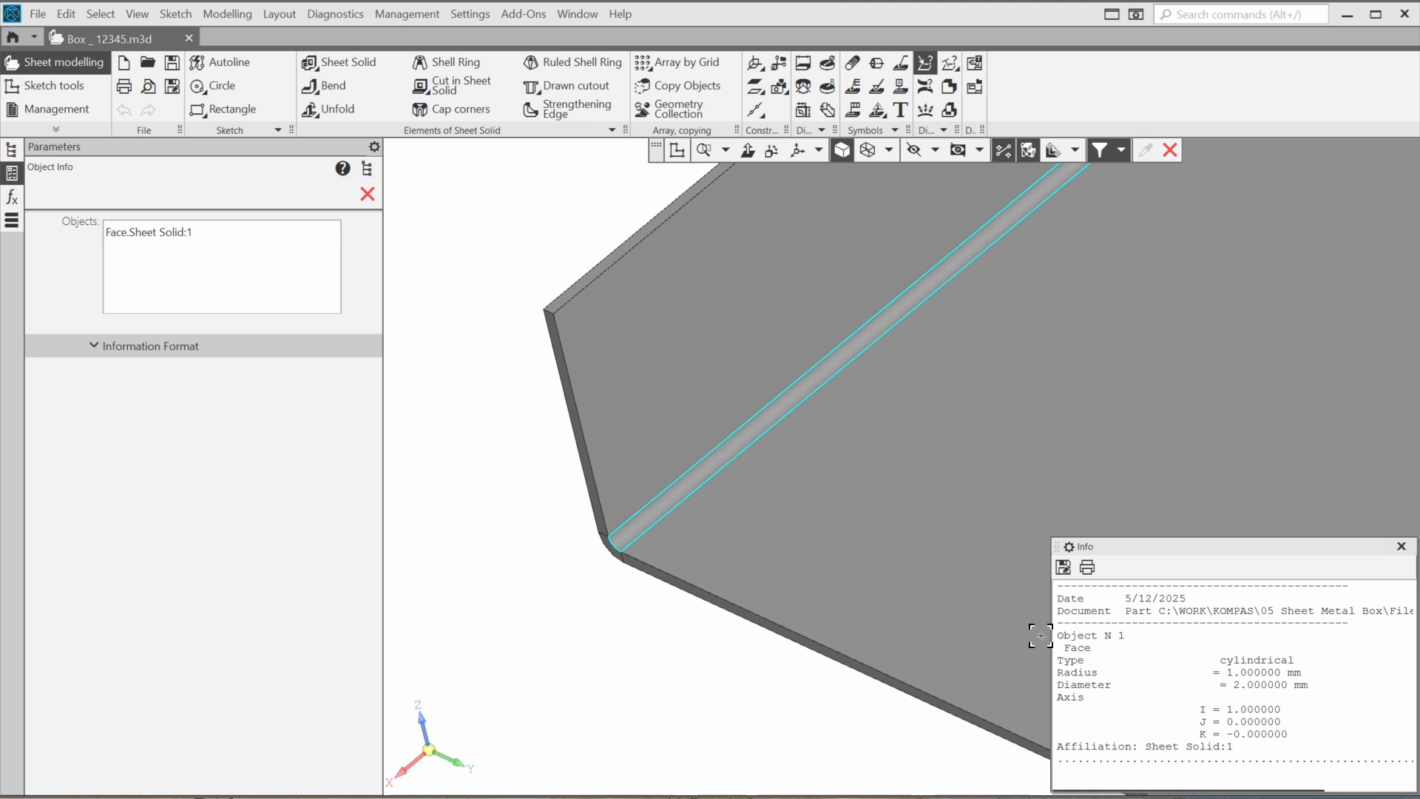
{"action": "left_click_drag", "start_coordinate": [1063, 672], "coordinate": [1309, 672]}
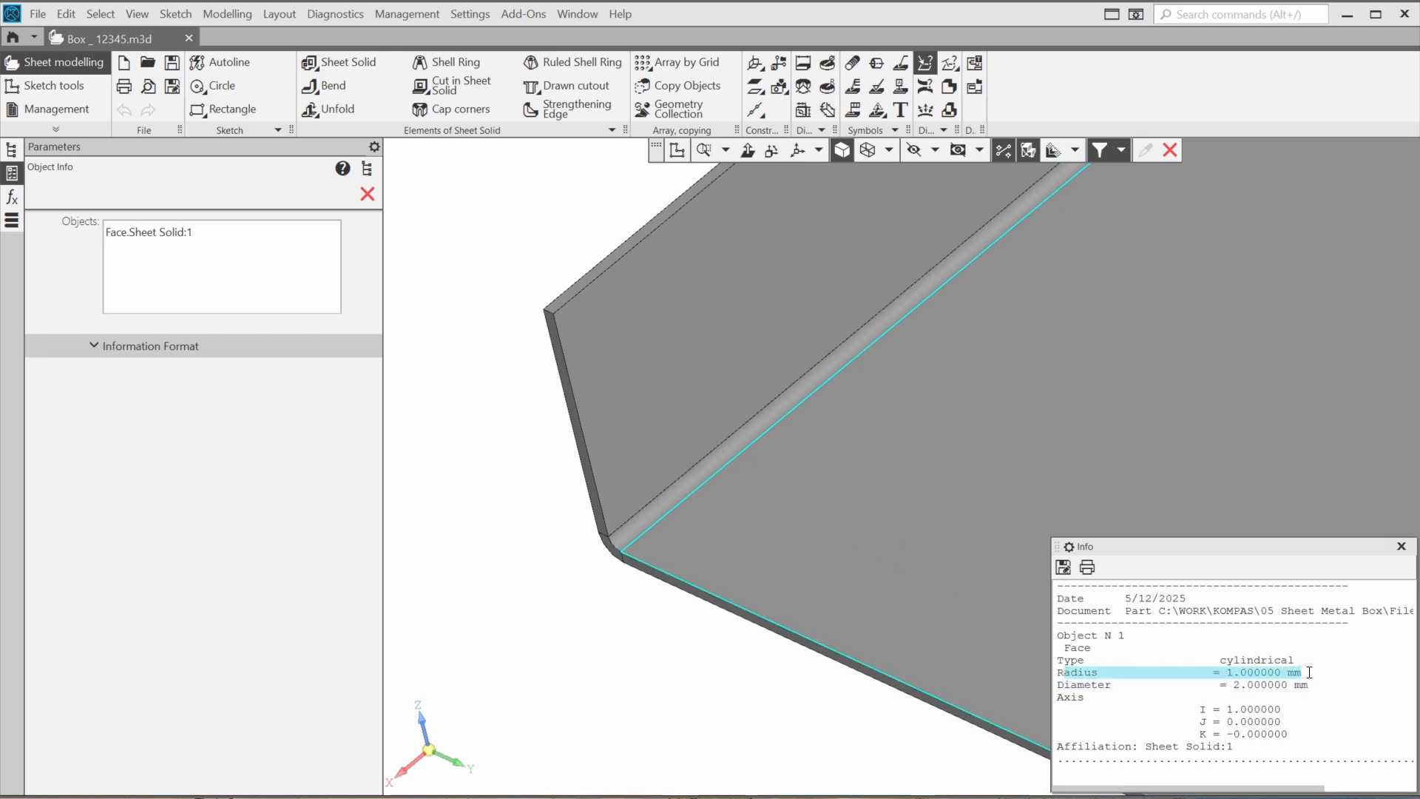
{"action": "left_click", "coordinate": [681, 678]}
{"action": "left_click", "coordinate": [368, 194]}
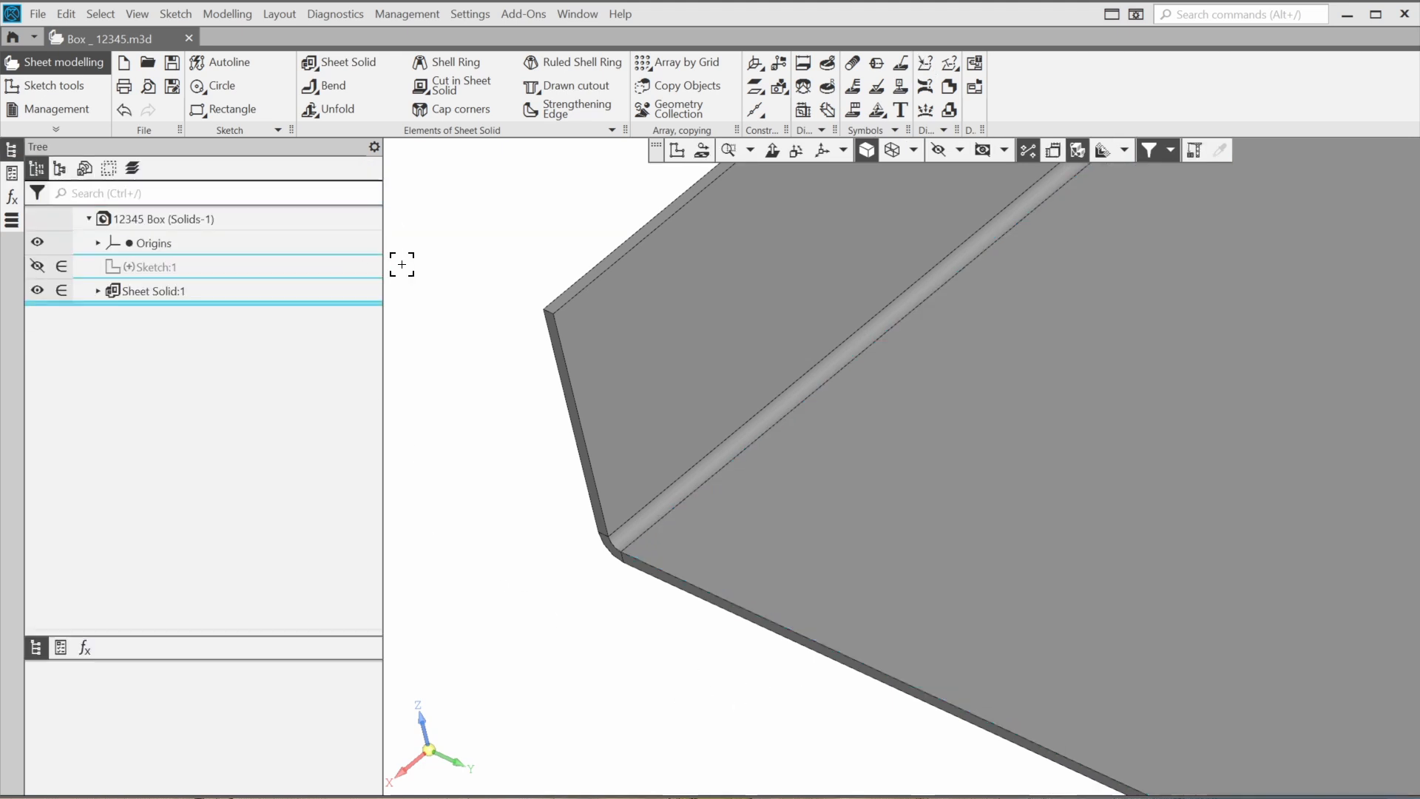
{"action": "scroll", "coordinate": [483, 361], "scroll_direction": "down", "scroll_amount": 4}
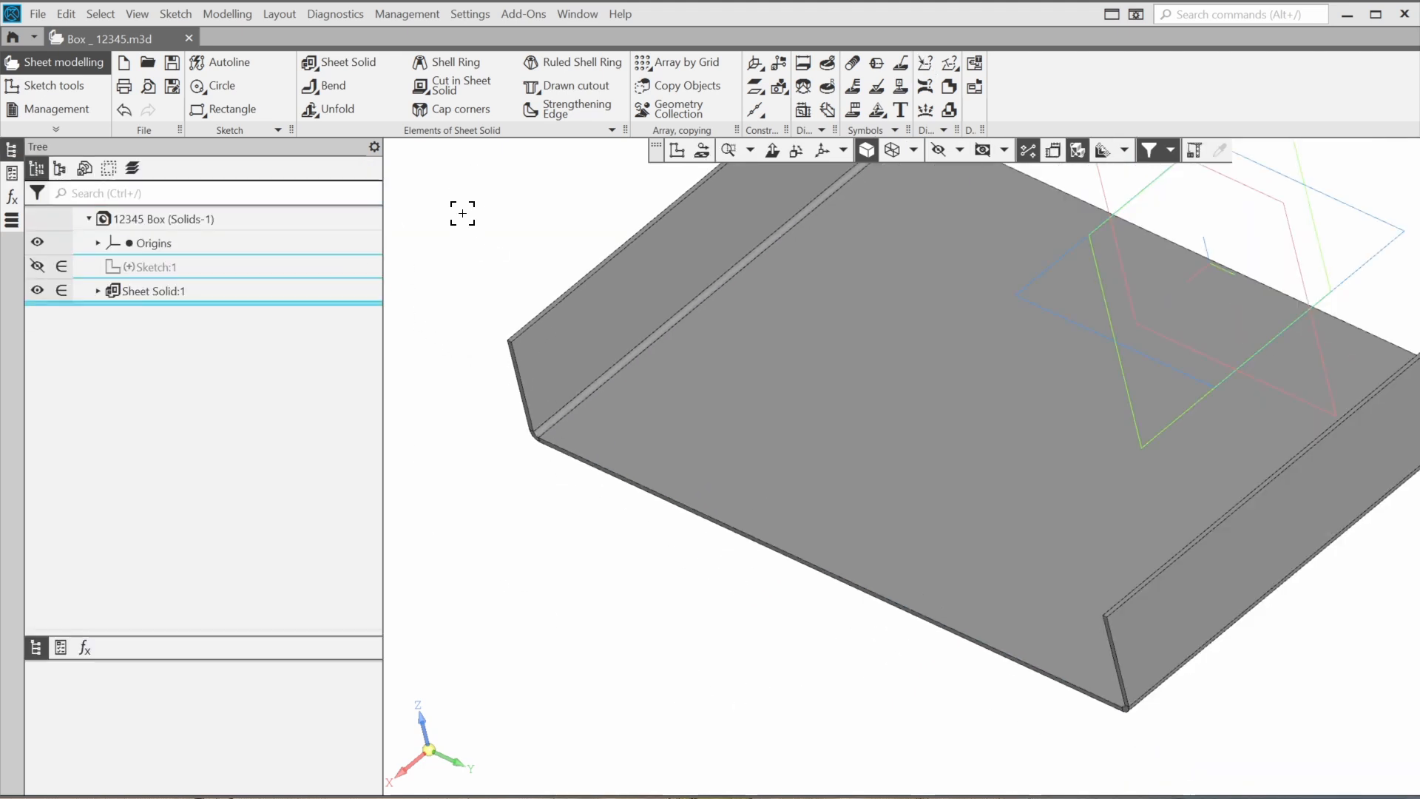
{"action": "left_click", "coordinate": [322, 85]}
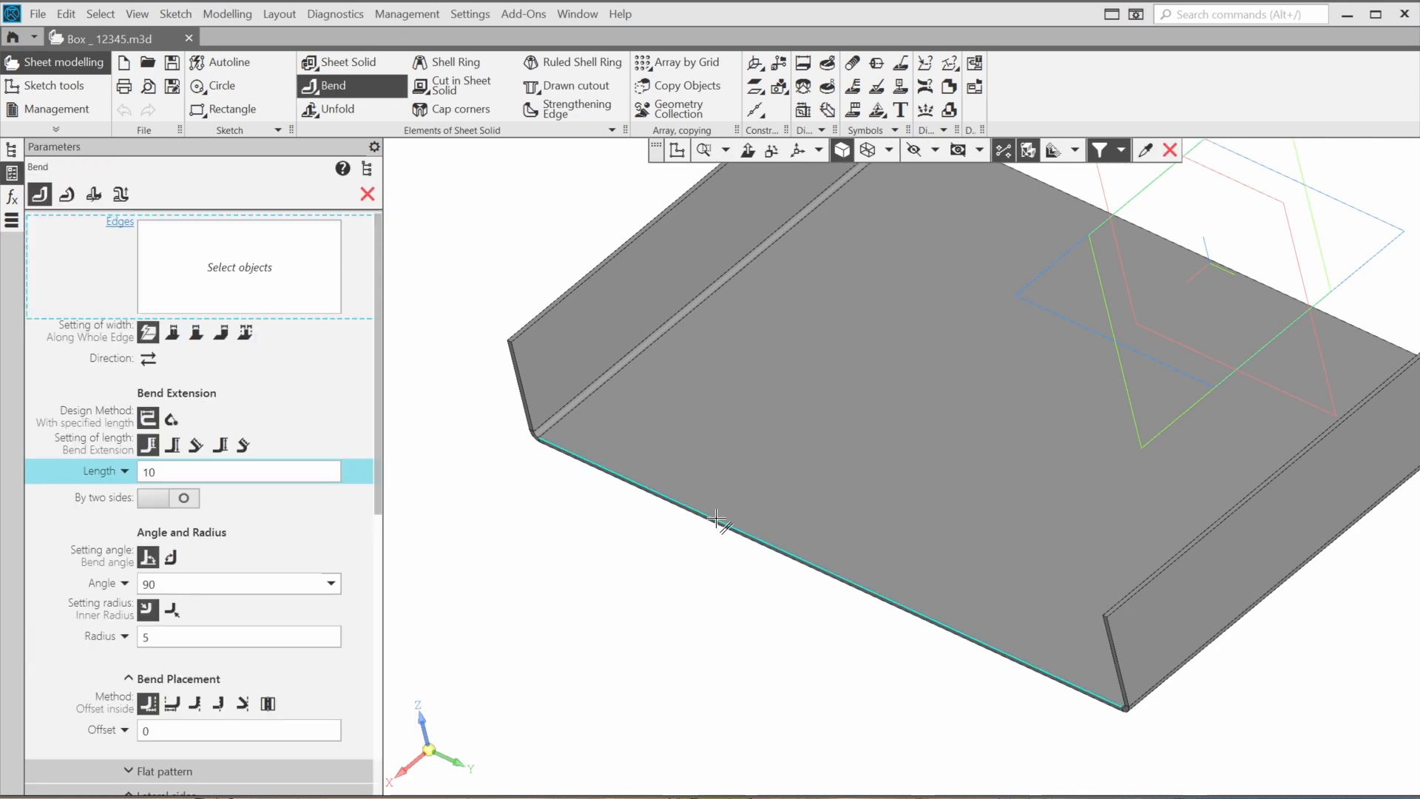
{"action": "left_click", "coordinate": [695, 512]}
{"action": "middle_click_drag", "start_coordinate": [691, 557], "coordinate": [566, 477]}
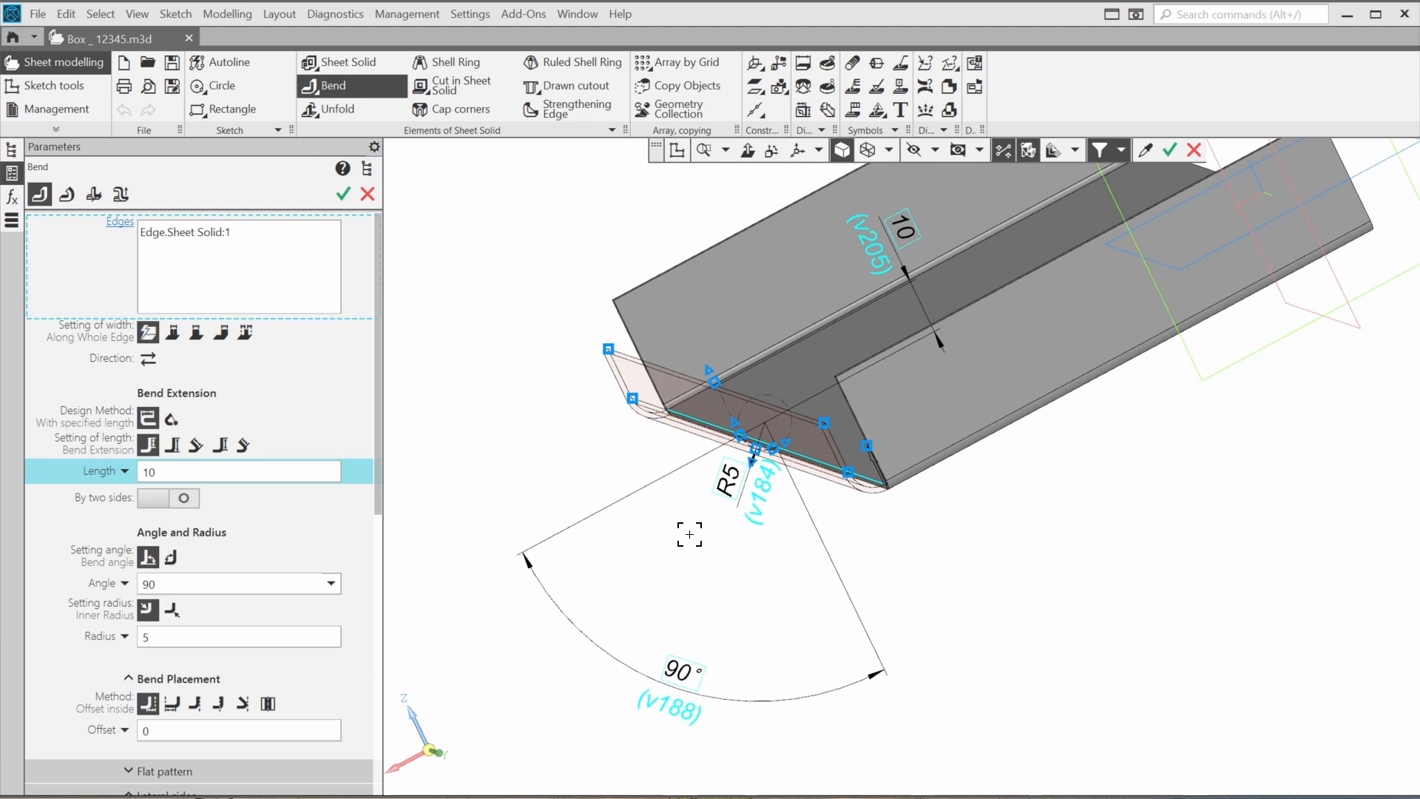
{"action": "key", "text": "Escape"}
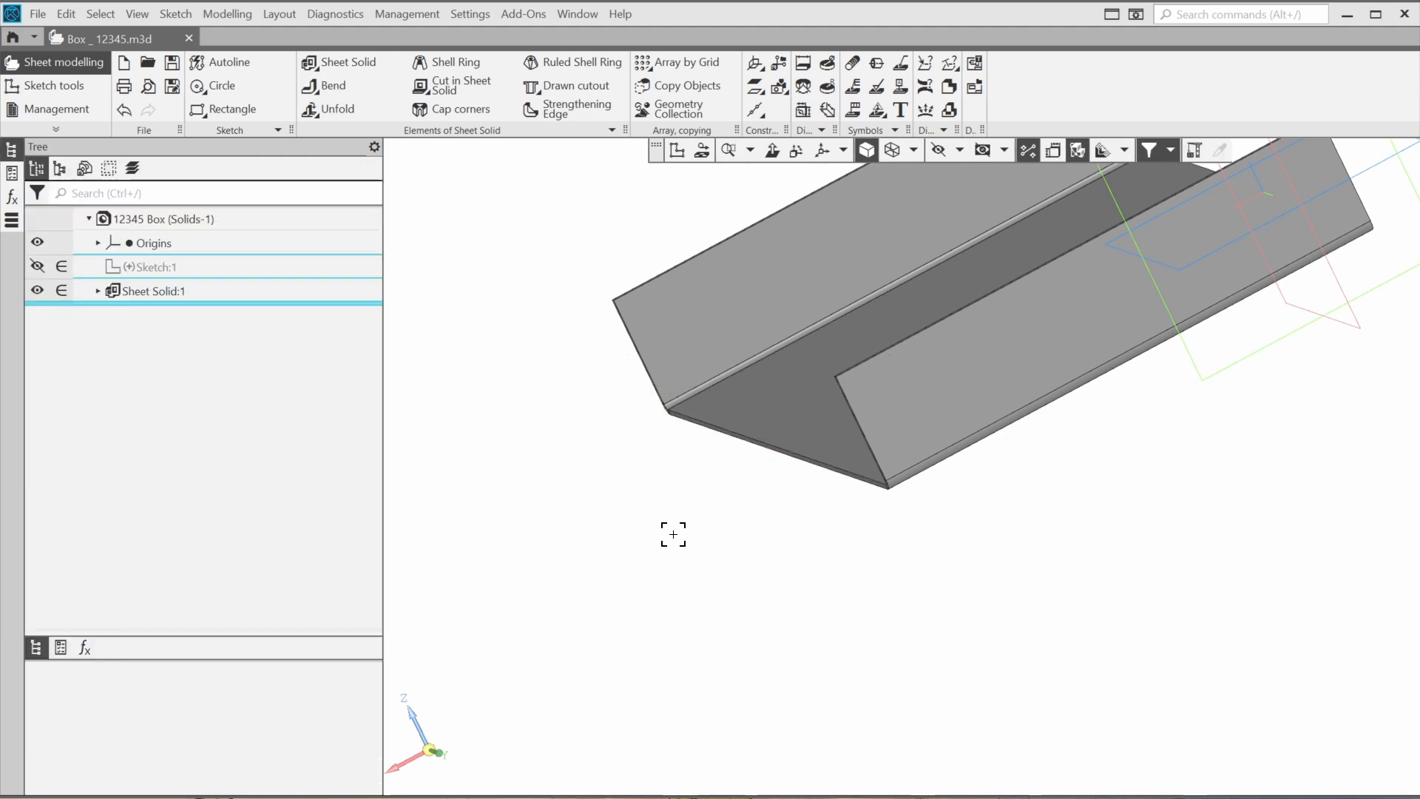
Step: Set the part's default bend radius variable SM_Radius to 1
{"action": "left_click", "coordinate": [11, 198]}
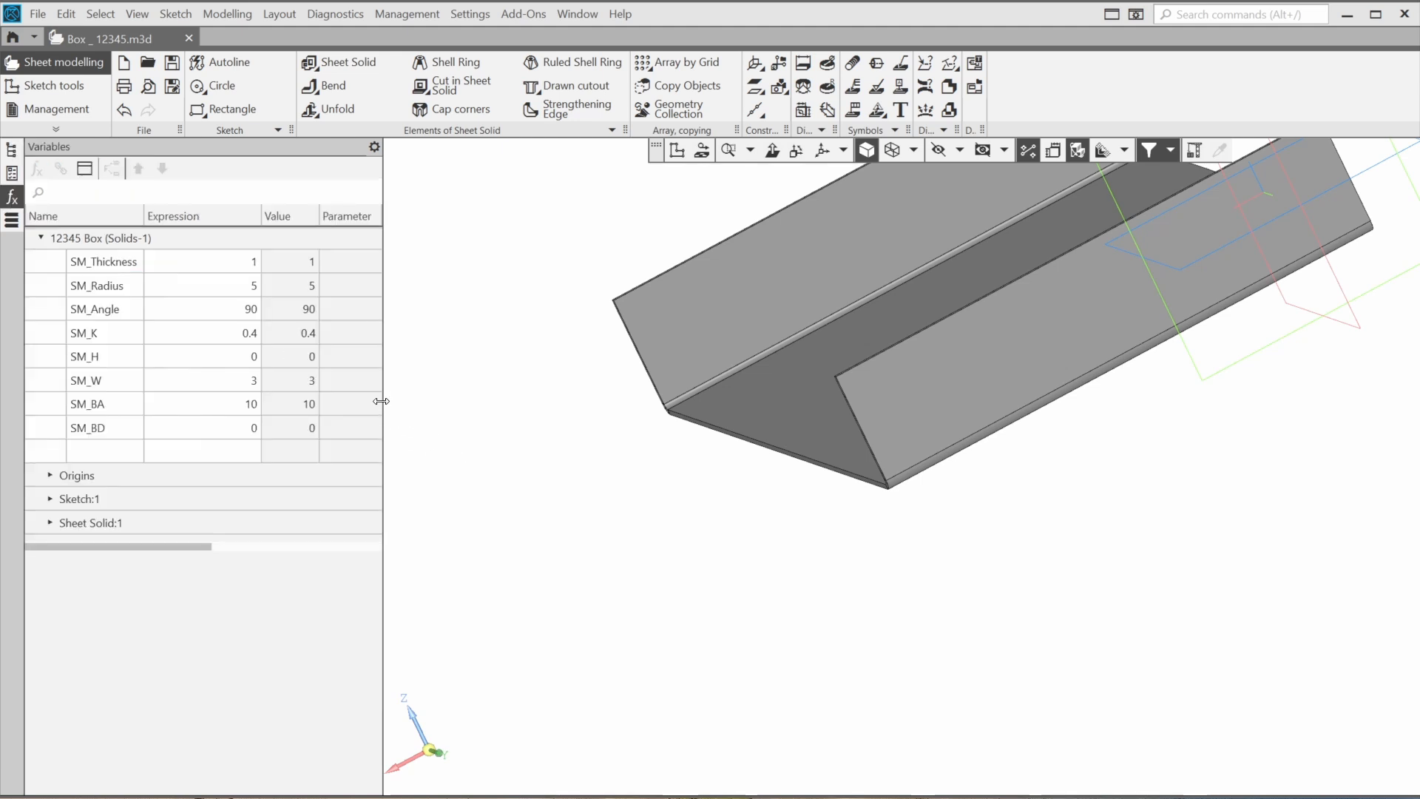
{"action": "left_click_drag", "start_coordinate": [380, 403], "coordinate": [600, 427]}
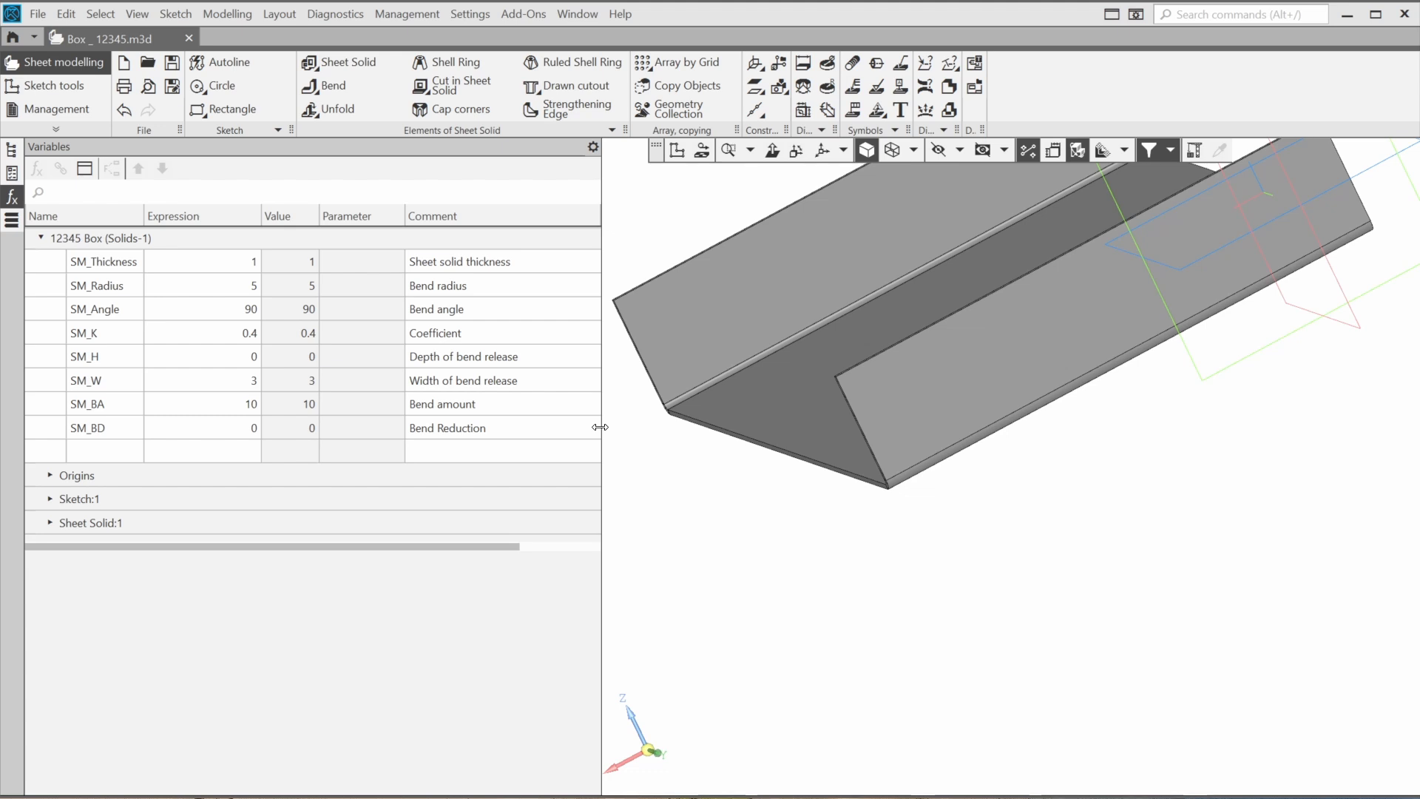
{"action": "double_click", "coordinate": [484, 285]}
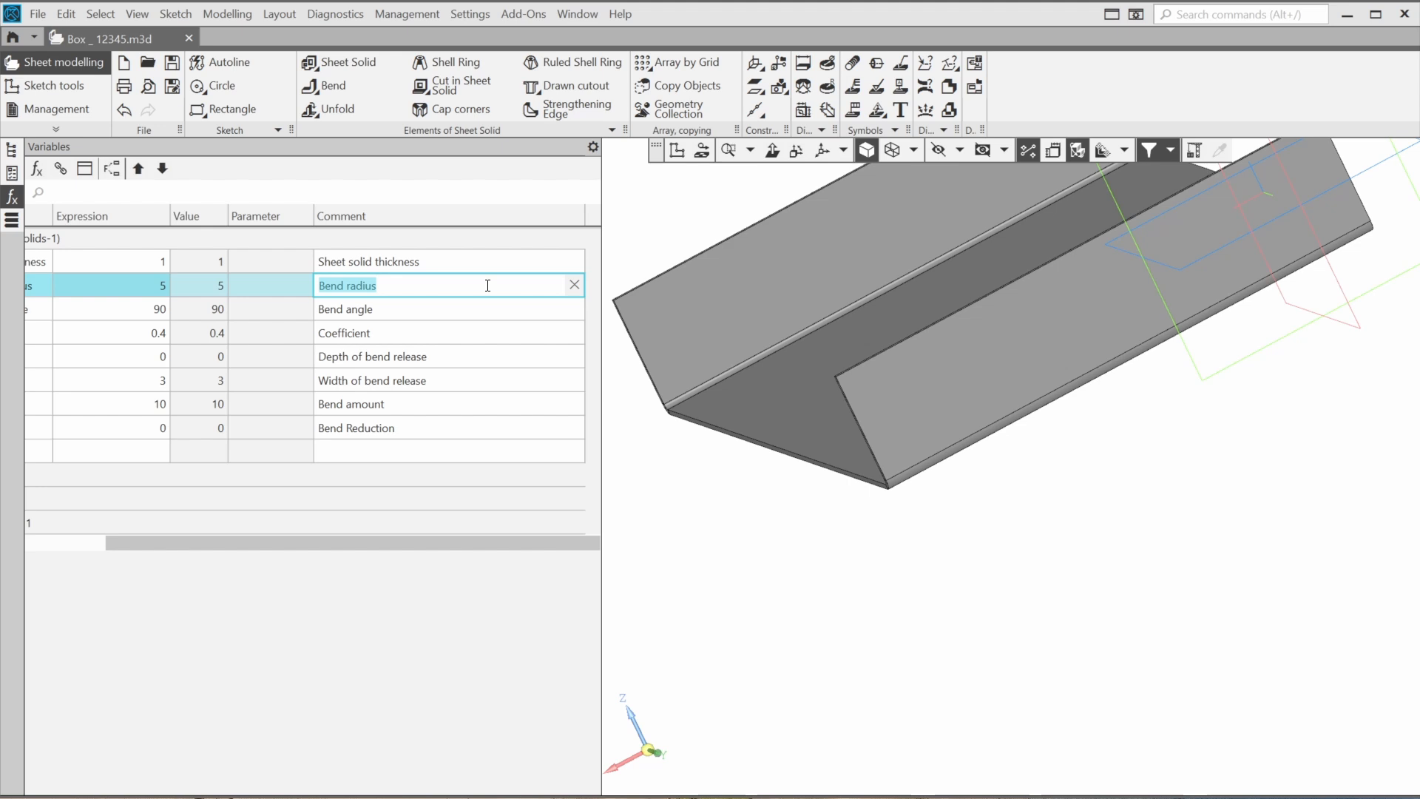
{"action": "left_click_drag", "start_coordinate": [379, 545], "coordinate": [296, 545]}
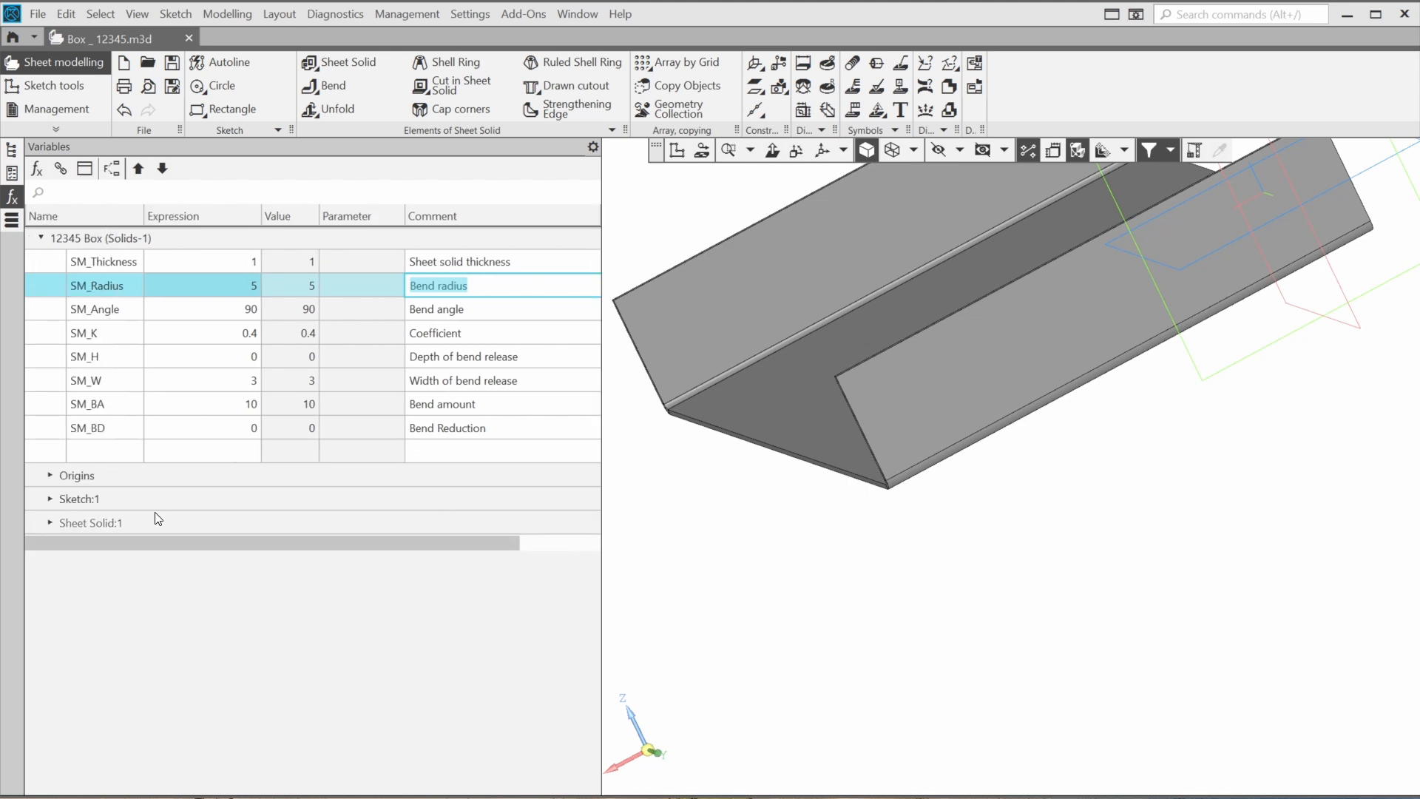
{"action": "double_click", "coordinate": [246, 288]}
{"action": "type", "text": "1"}
{"action": "key", "text": "Return"}
{"action": "left_click_drag", "start_coordinate": [601, 414], "coordinate": [406, 415]}
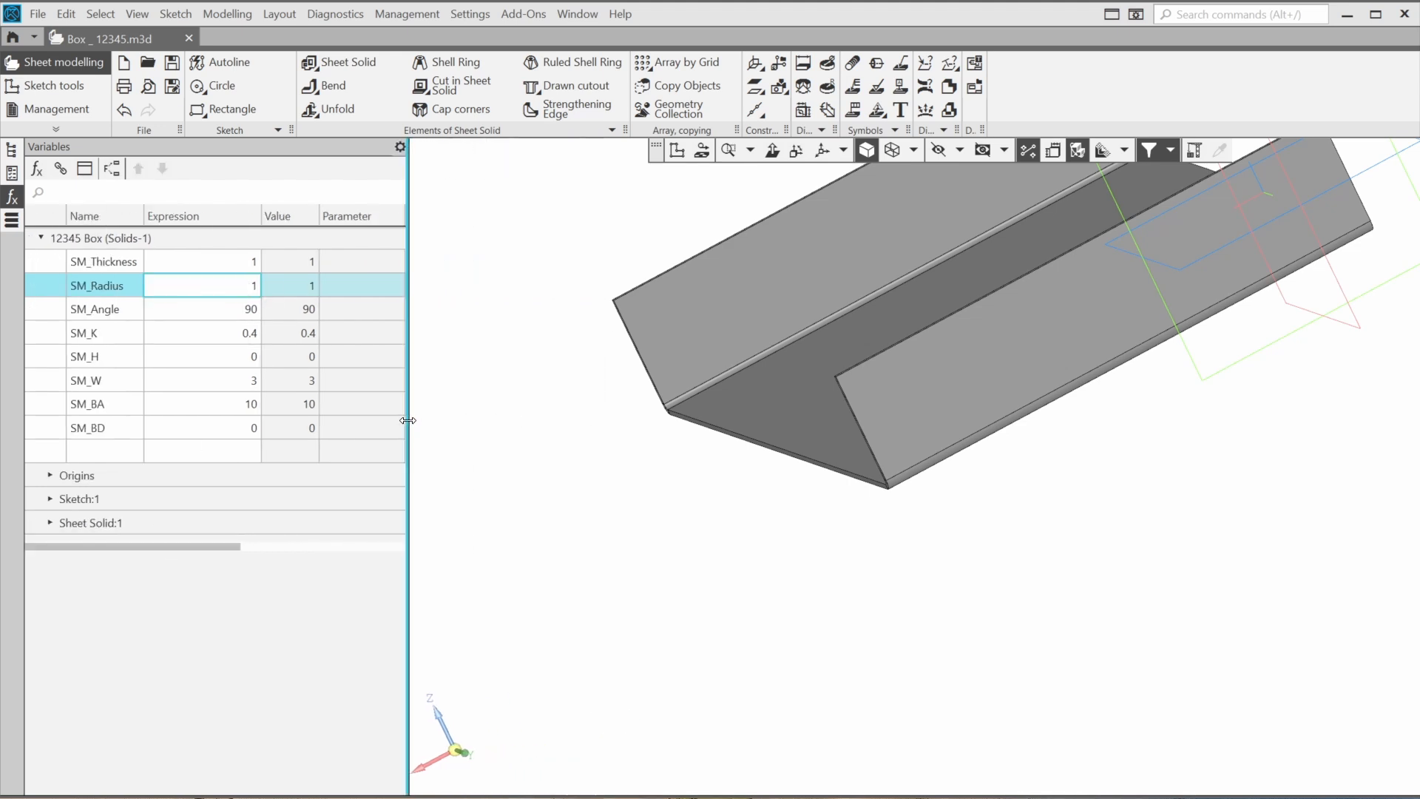
Step: Add a 10 mm long, 90° Bend with 1 mm radius along the whole front edge of the box base
{"action": "left_click", "coordinate": [335, 82]}
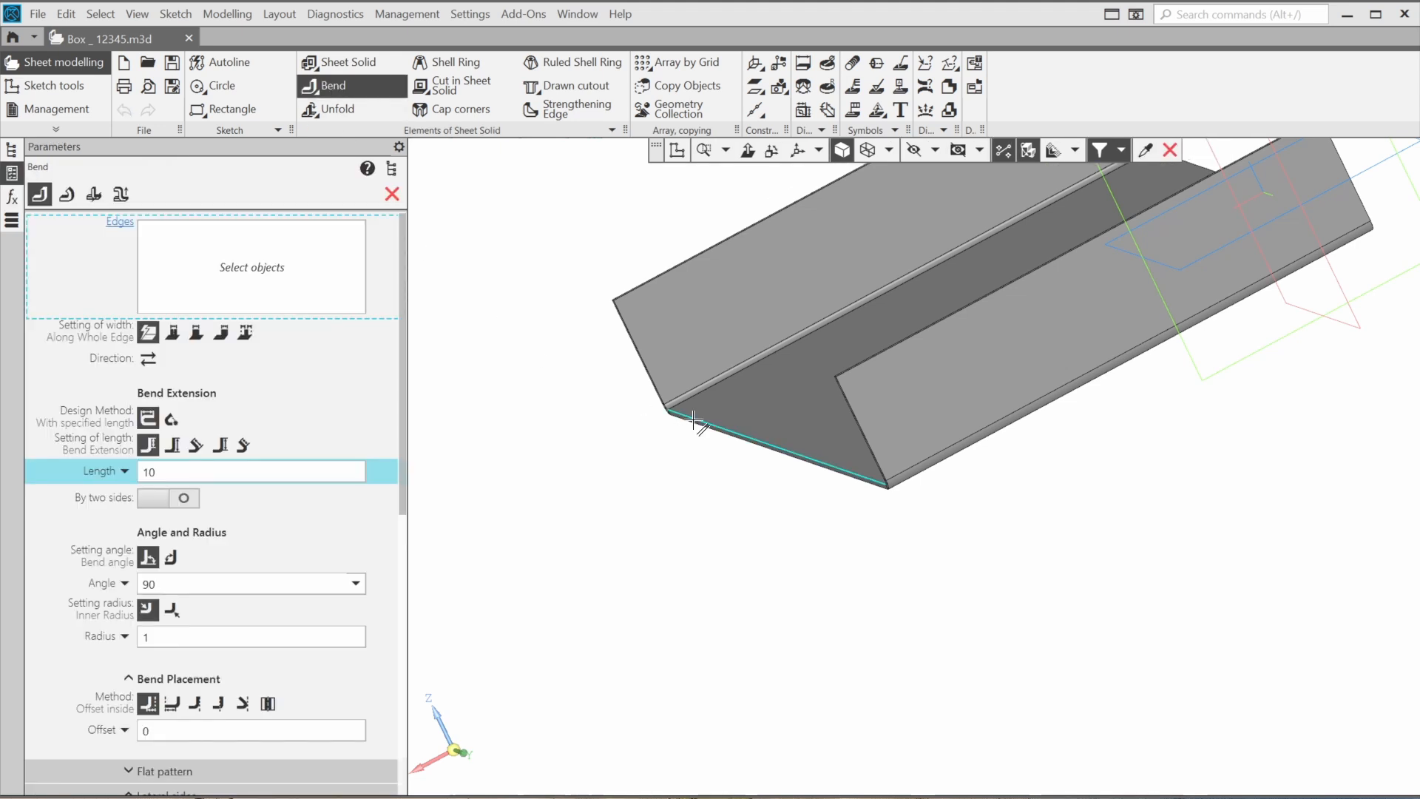
{"action": "left_click", "coordinate": [693, 420]}
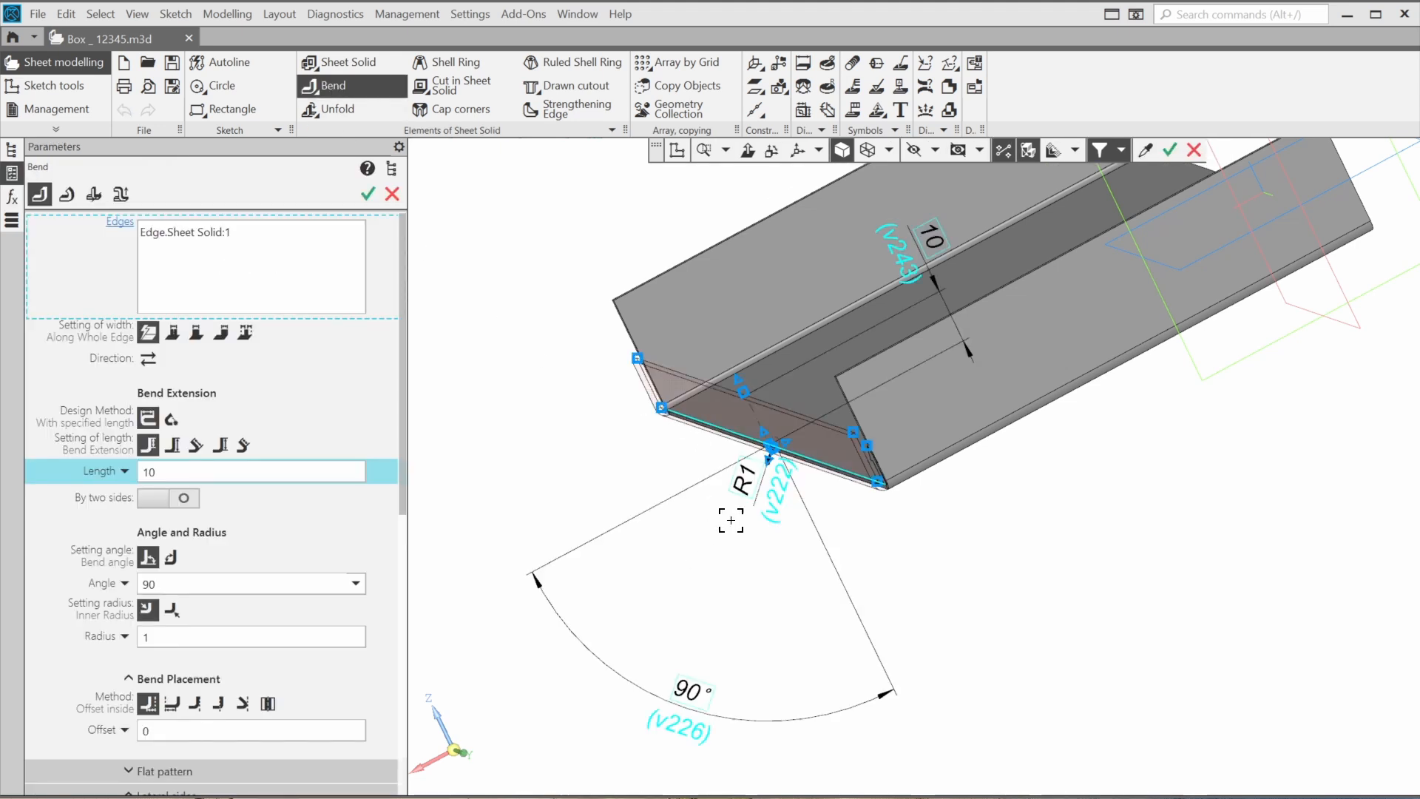
{"action": "key", "text": "ctrl+Return"}
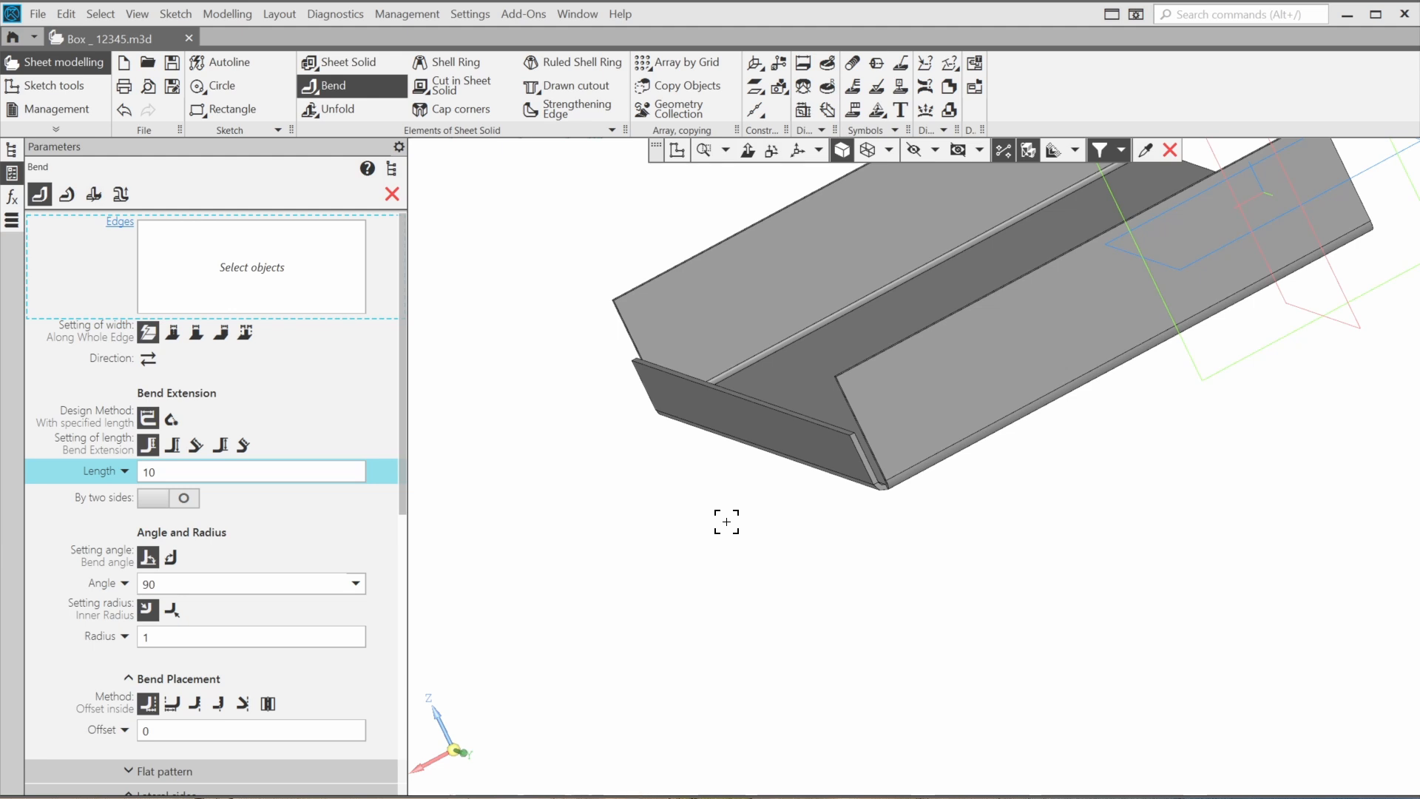
{"action": "middle_click_drag", "start_coordinate": [735, 525], "coordinate": [642, 642]}
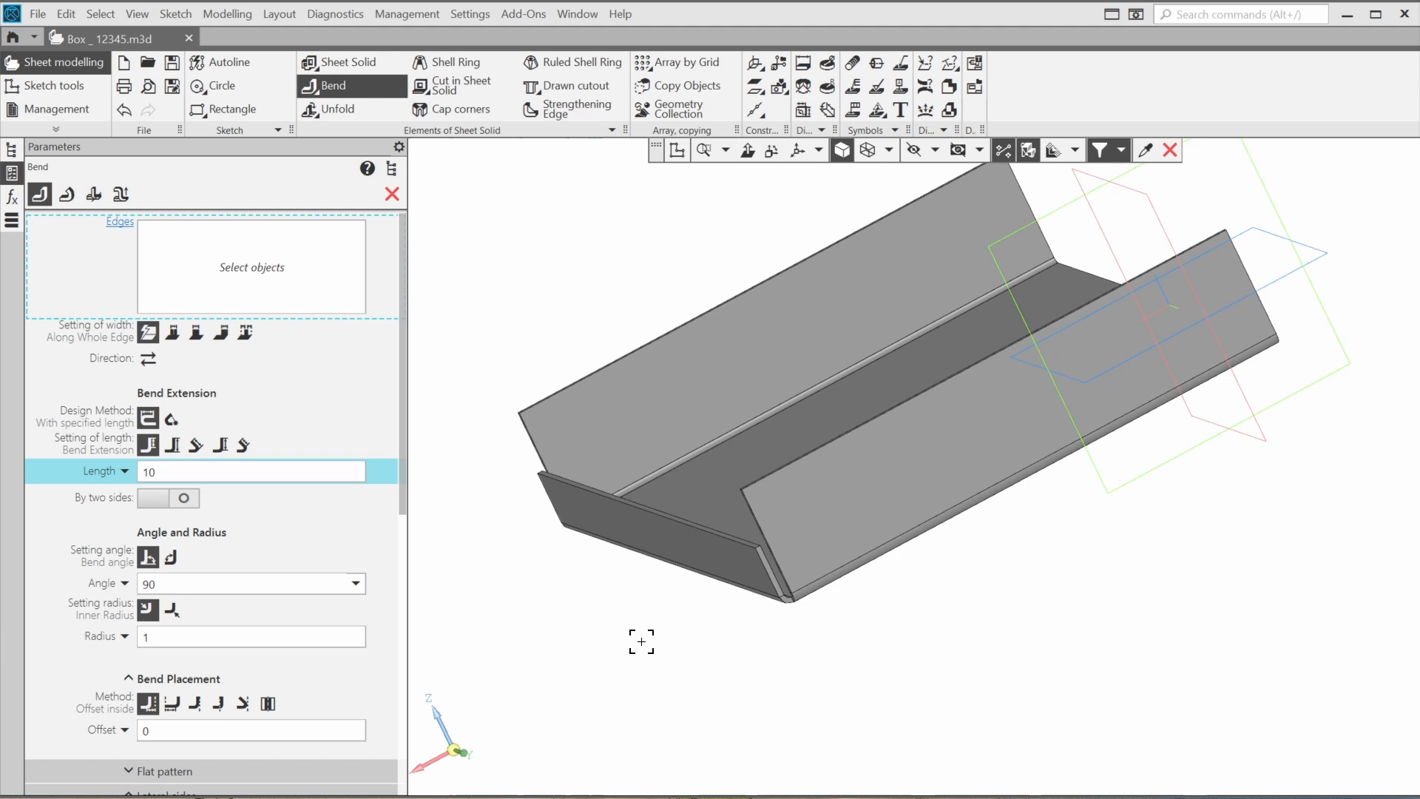
{"action": "key", "text": "Escape"}
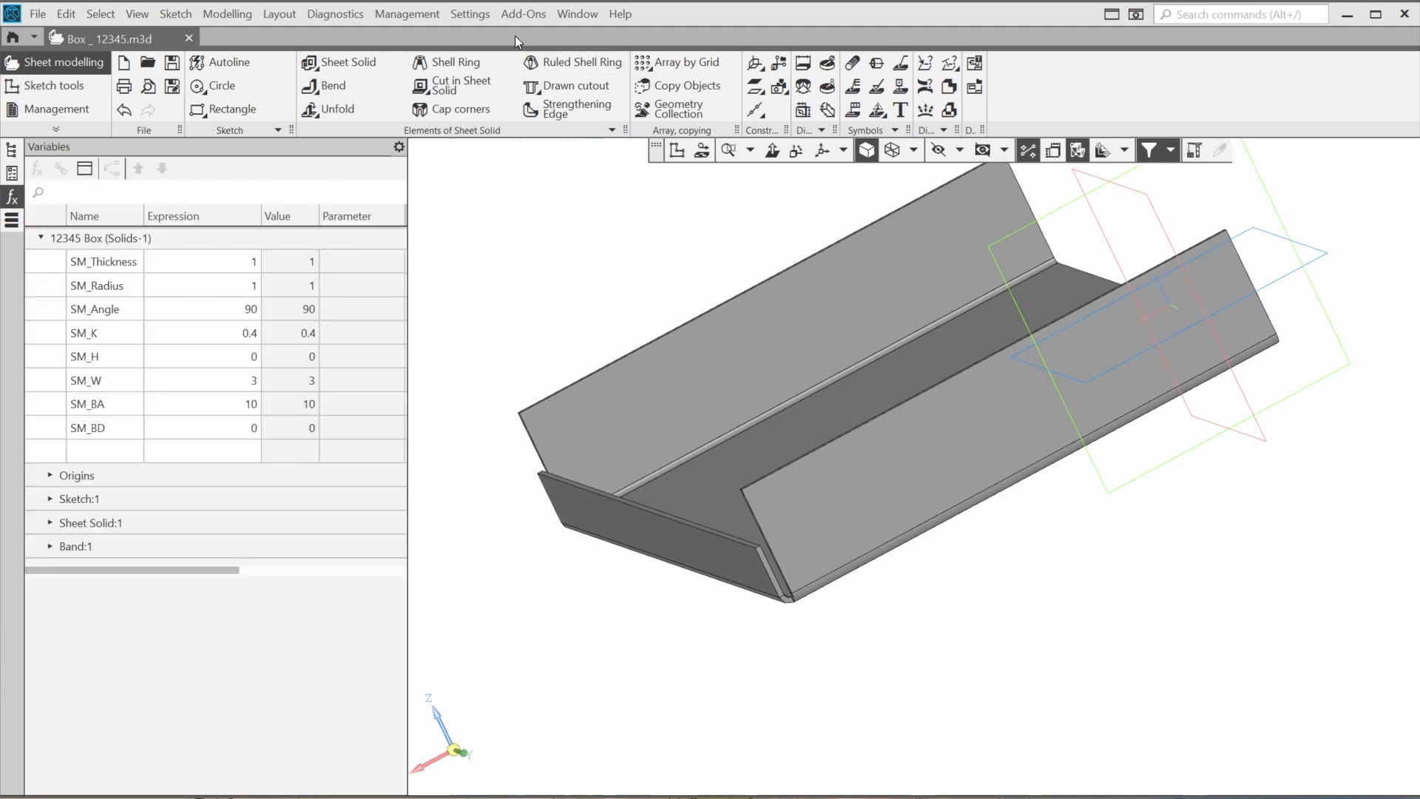
Step: Create a new sheet part document and set its SM_Radius variable to 1
{"action": "key", "text": "ctrl+n"}
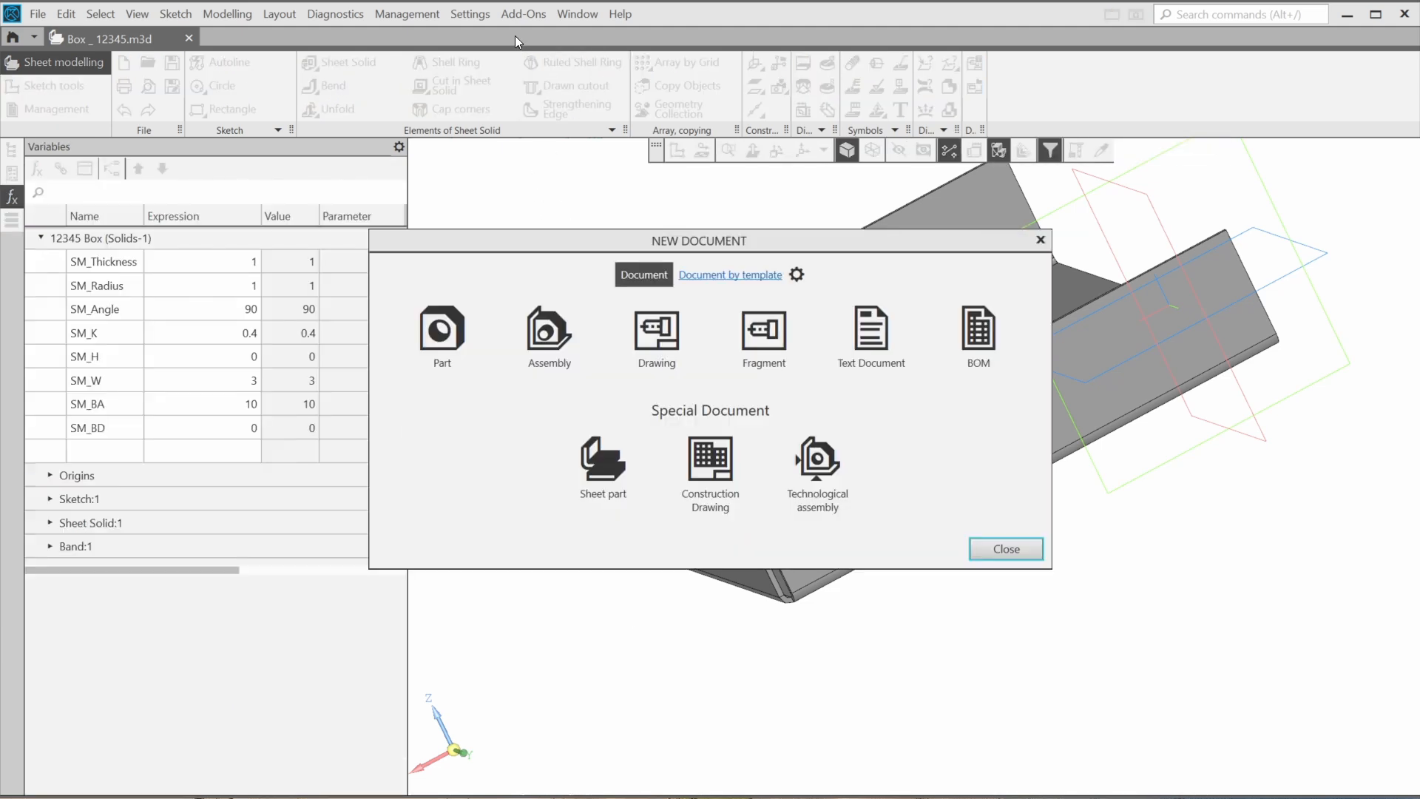
{"action": "left_click", "coordinate": [603, 466]}
{"action": "left_click", "coordinate": [11, 197]}
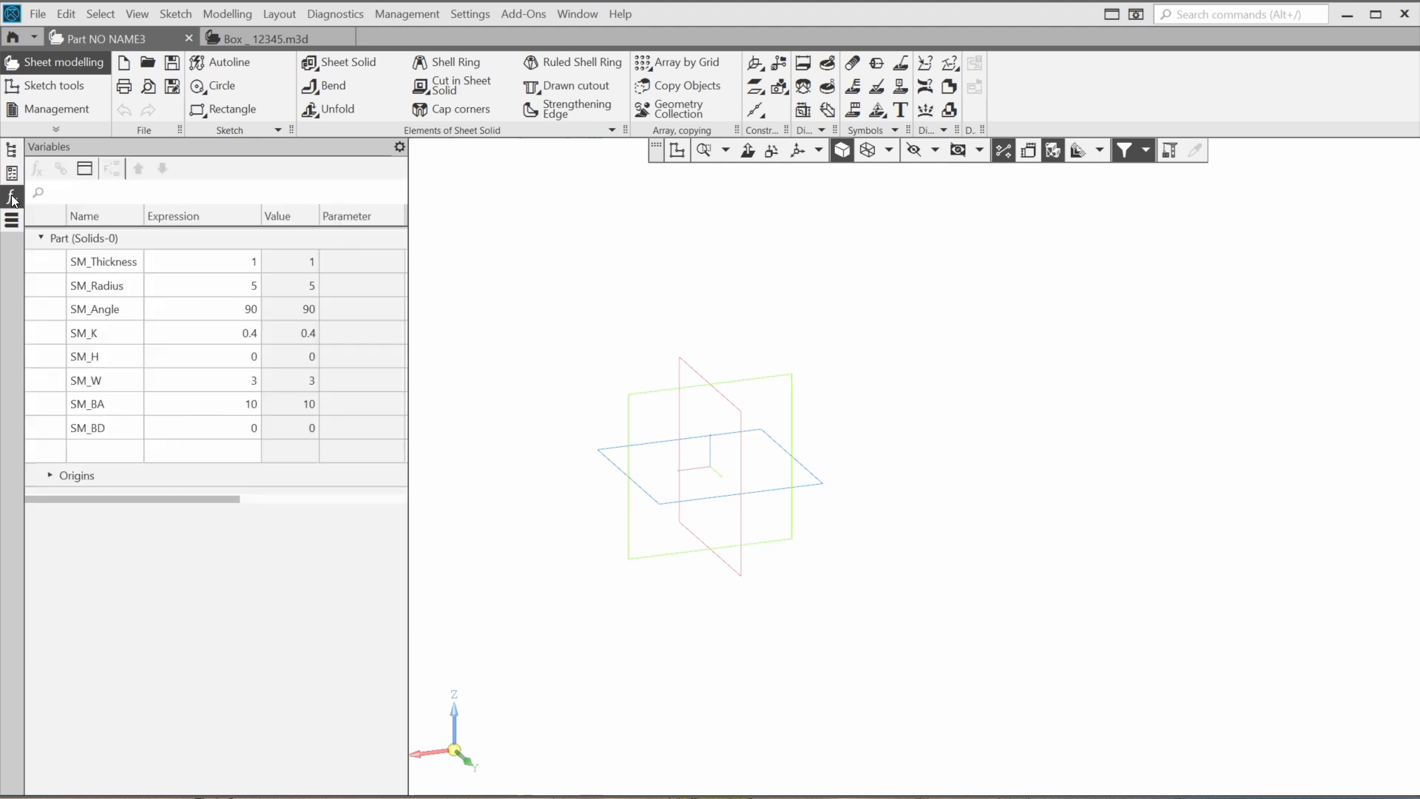
{"action": "double_click", "coordinate": [205, 286]}
{"action": "type", "text": "1"}
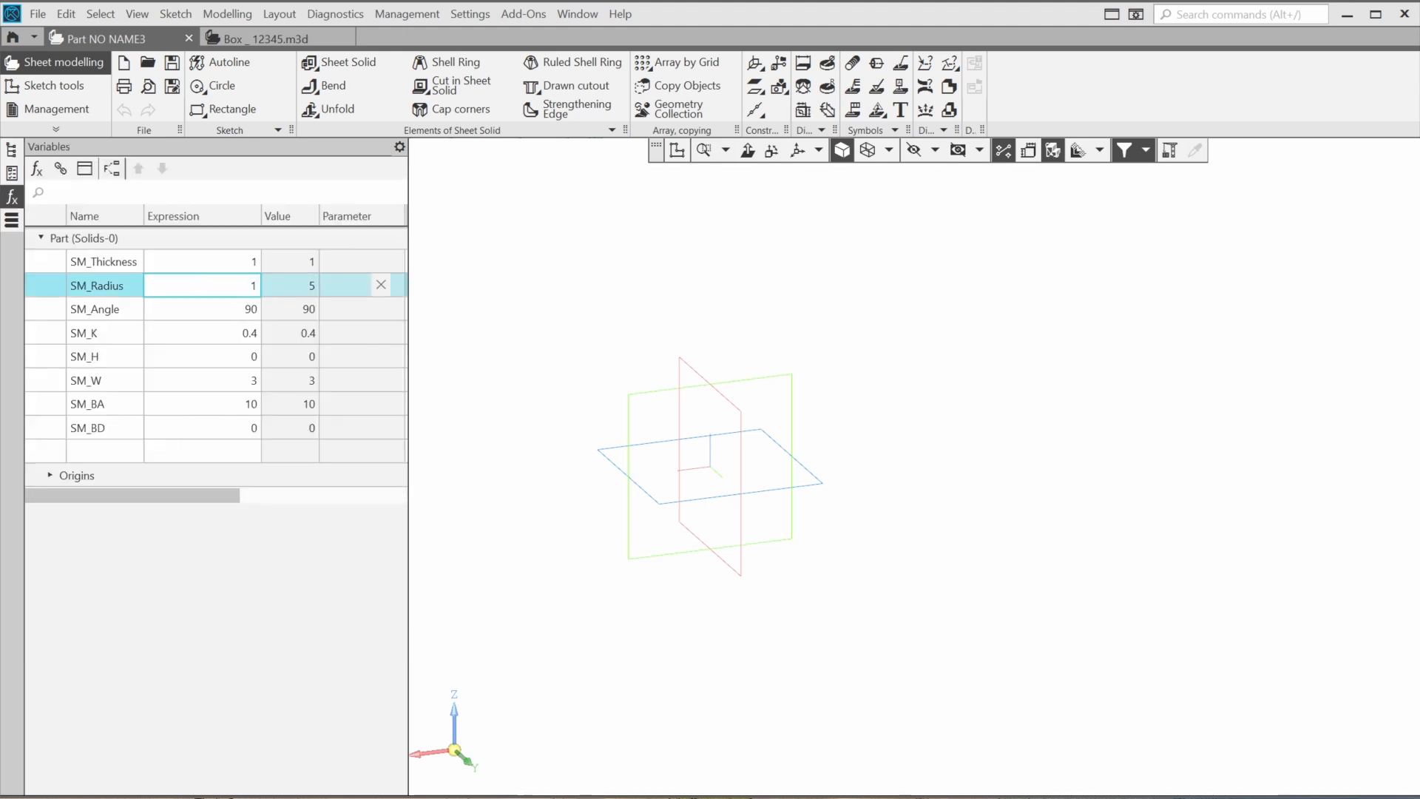
{"action": "key", "text": "Return"}
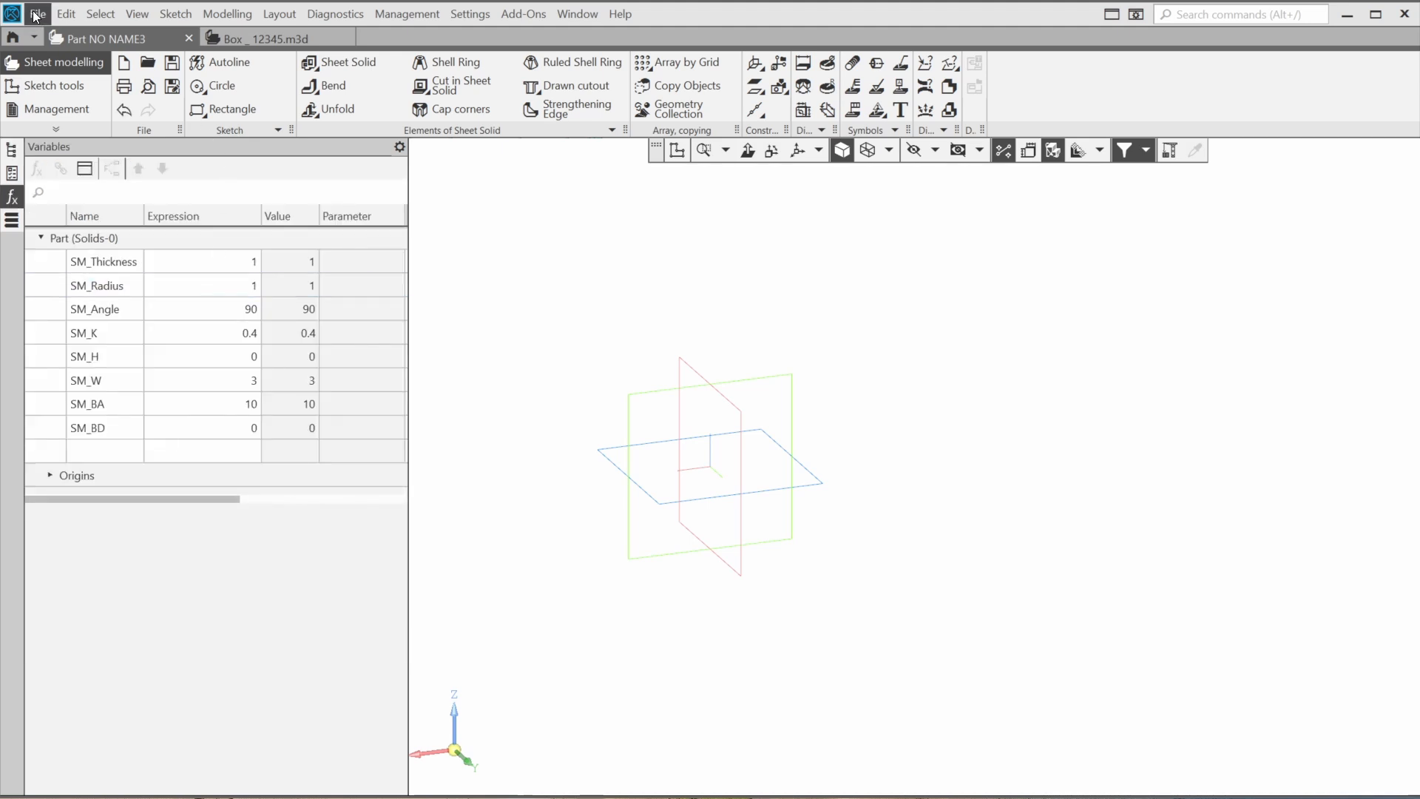
Step: Save the new sheet part as a template named My Sheet Model
{"action": "left_click", "coordinate": [38, 14]}
{"action": "left_click", "coordinate": [99, 275]}
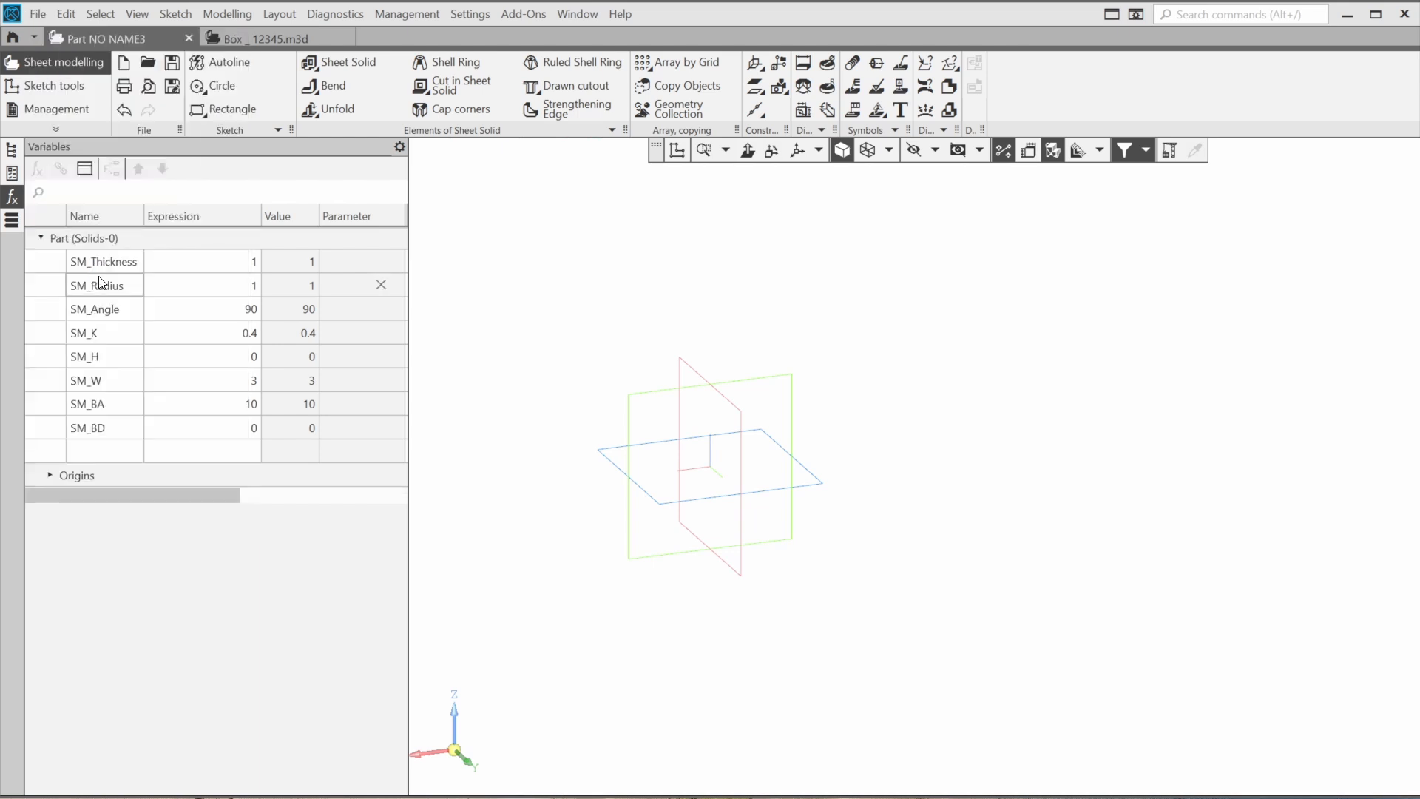
{"action": "type", "text": "My Sheet Model"}
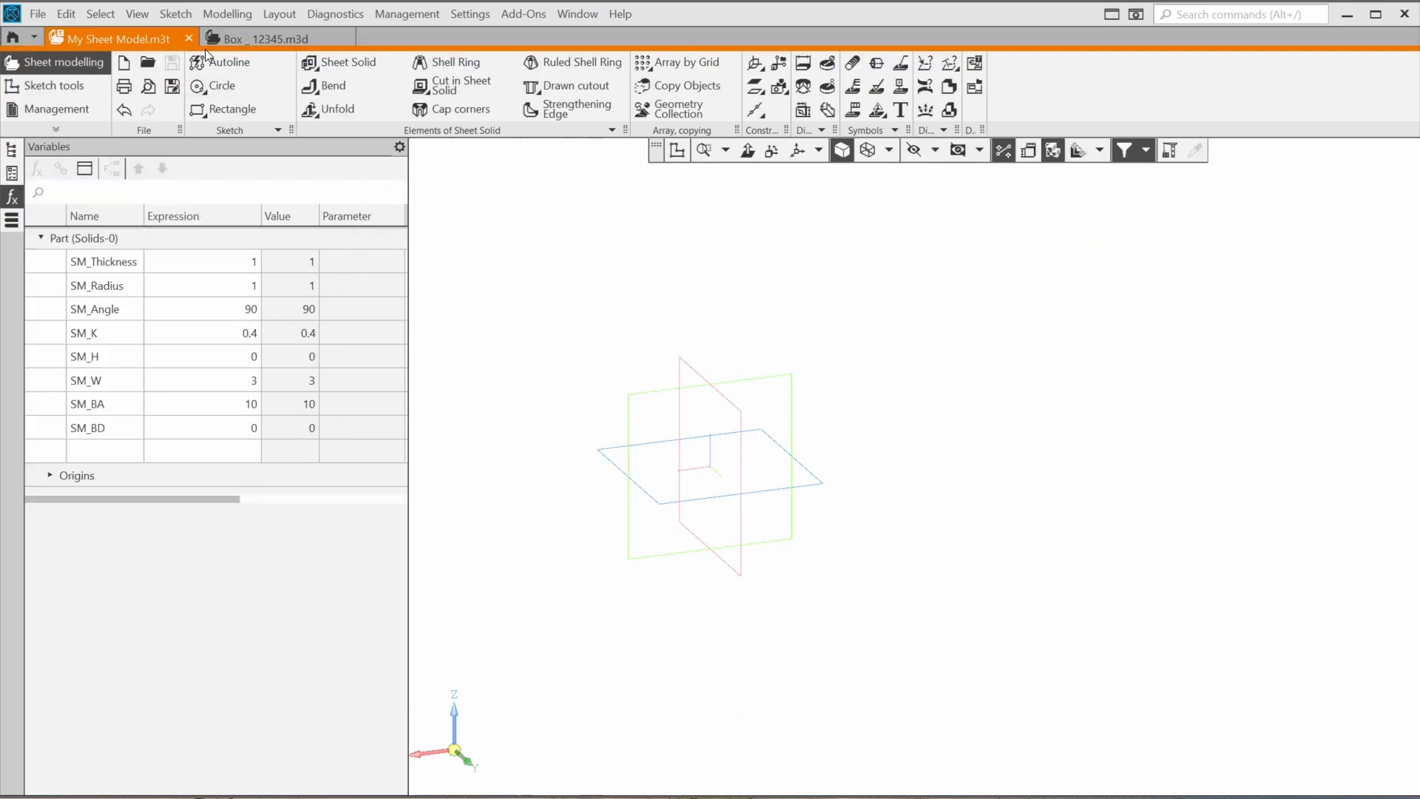
Step: Close the saved template document and add the 05 Sheet Metal Box folder to the template sources for new documents
{"action": "left_click", "coordinate": [189, 38]}
{"action": "double_click", "coordinate": [228, 34]}
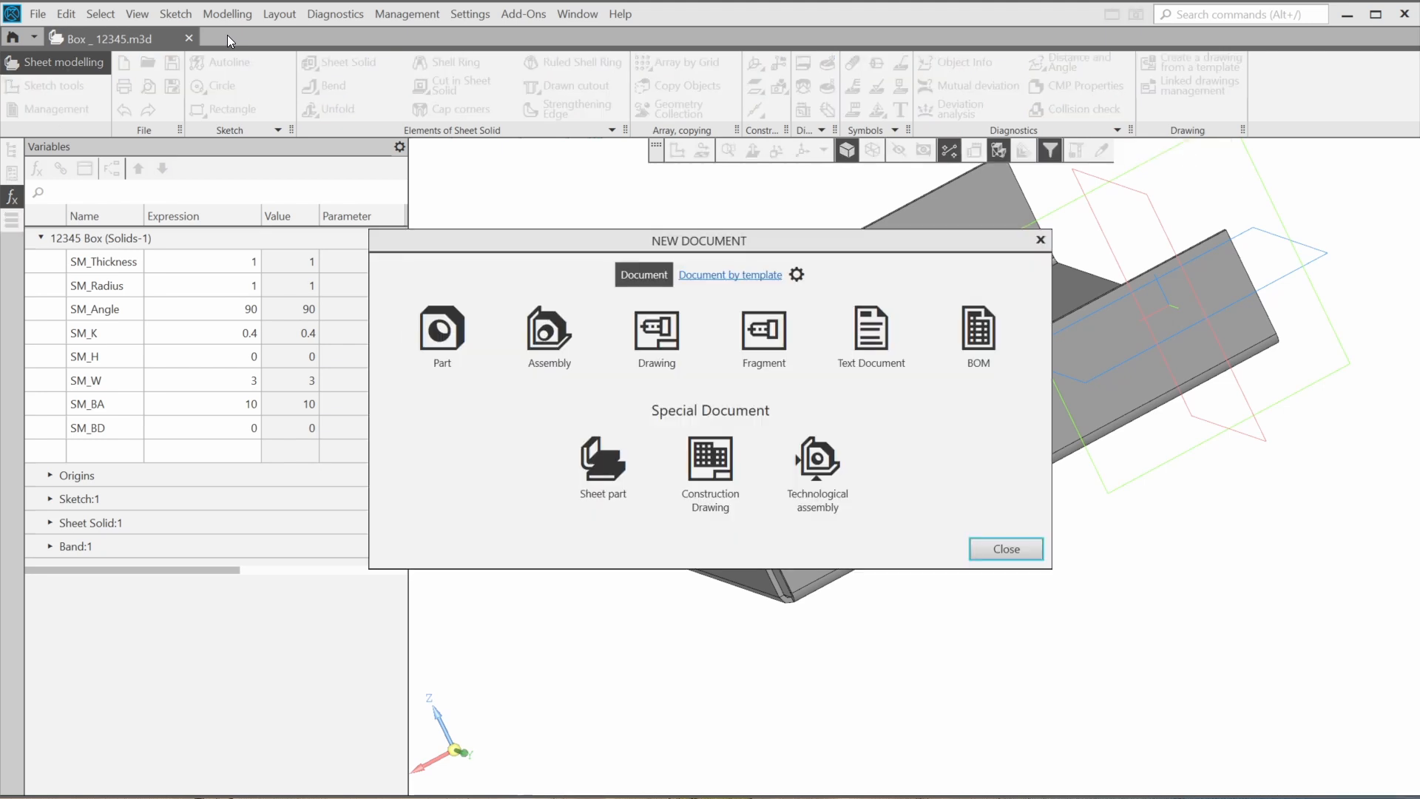
{"action": "left_click", "coordinate": [744, 274]}
{"action": "left_click", "coordinate": [692, 306]}
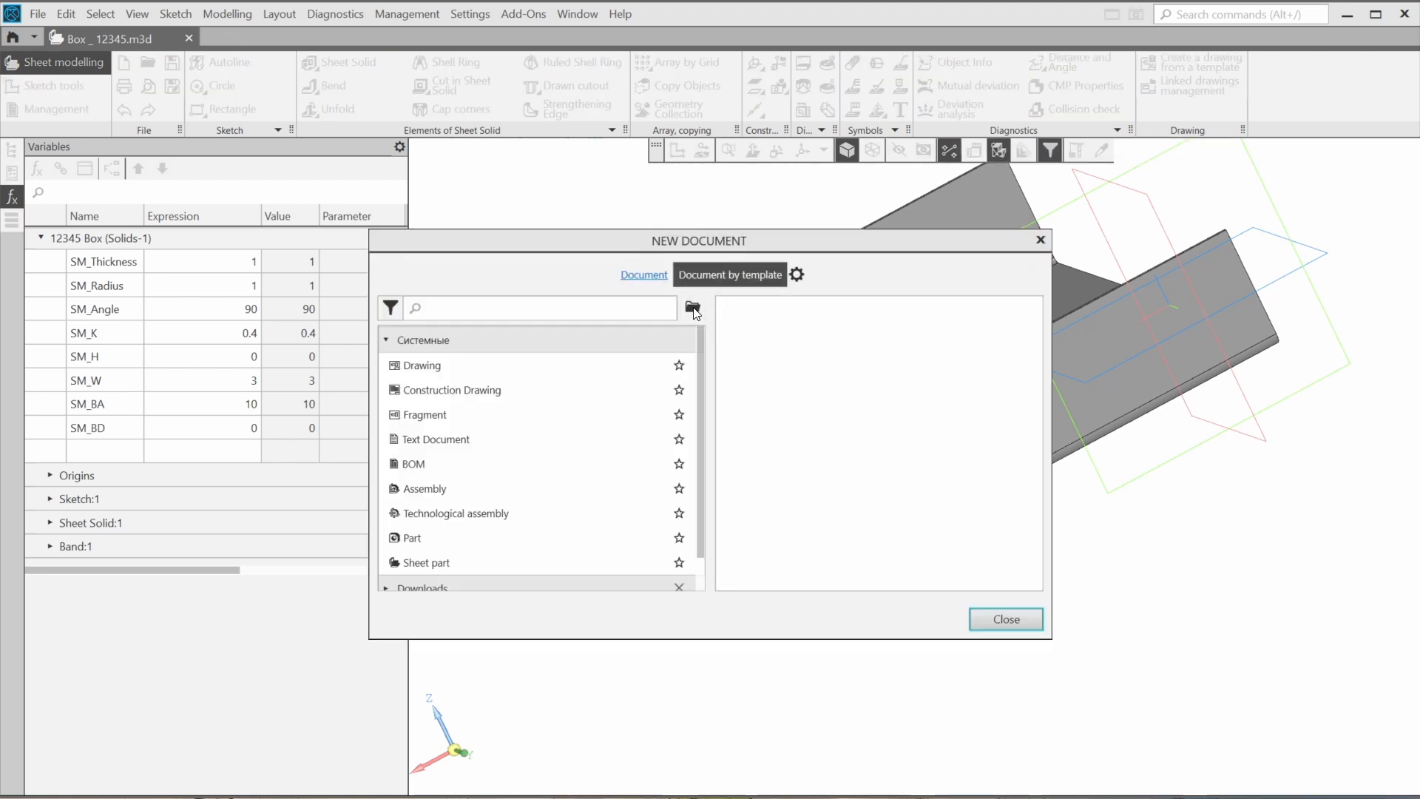
{"action": "left_click", "coordinate": [537, 303]}
{"action": "left_click", "coordinate": [613, 451]}
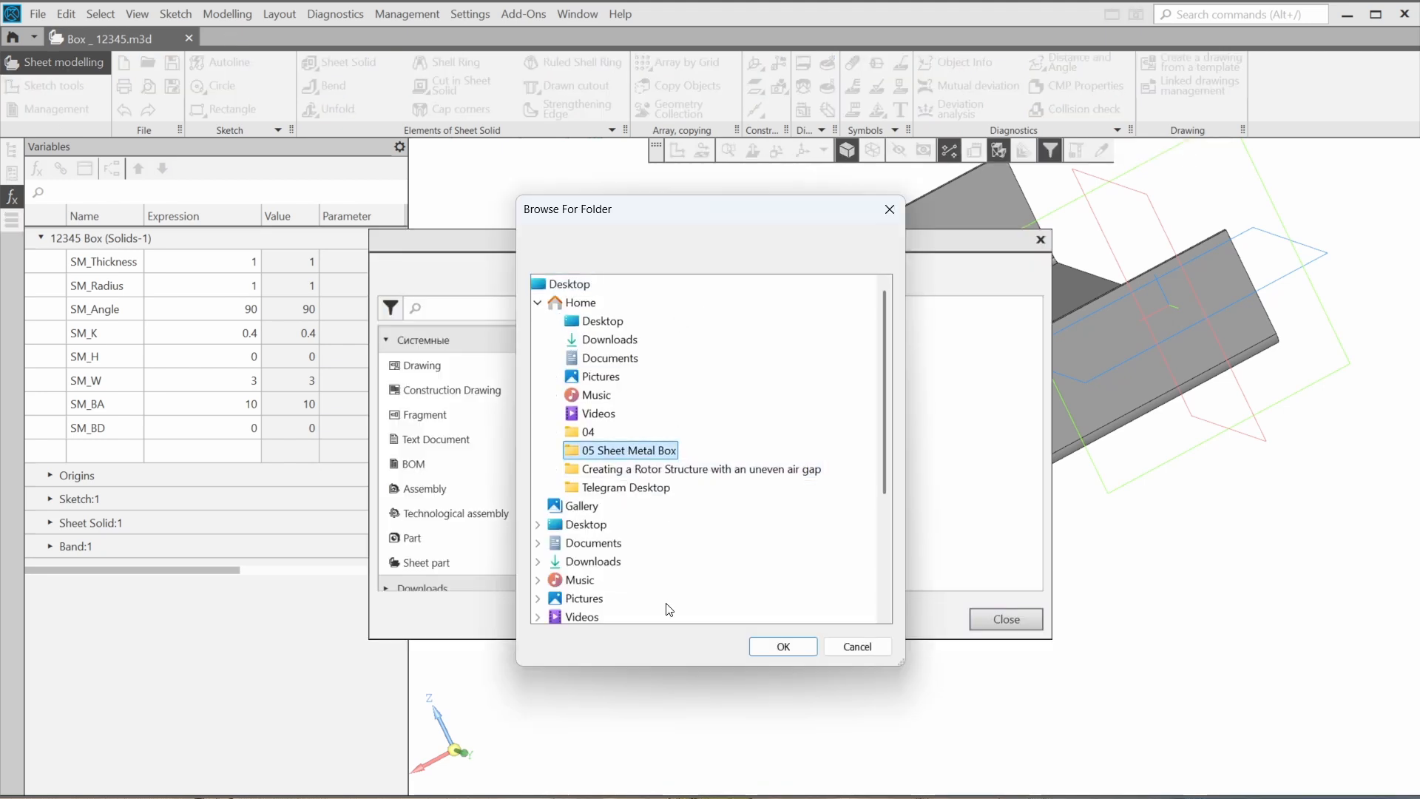
{"action": "left_click", "coordinate": [778, 646]}
{"action": "left_click", "coordinate": [386, 578]}
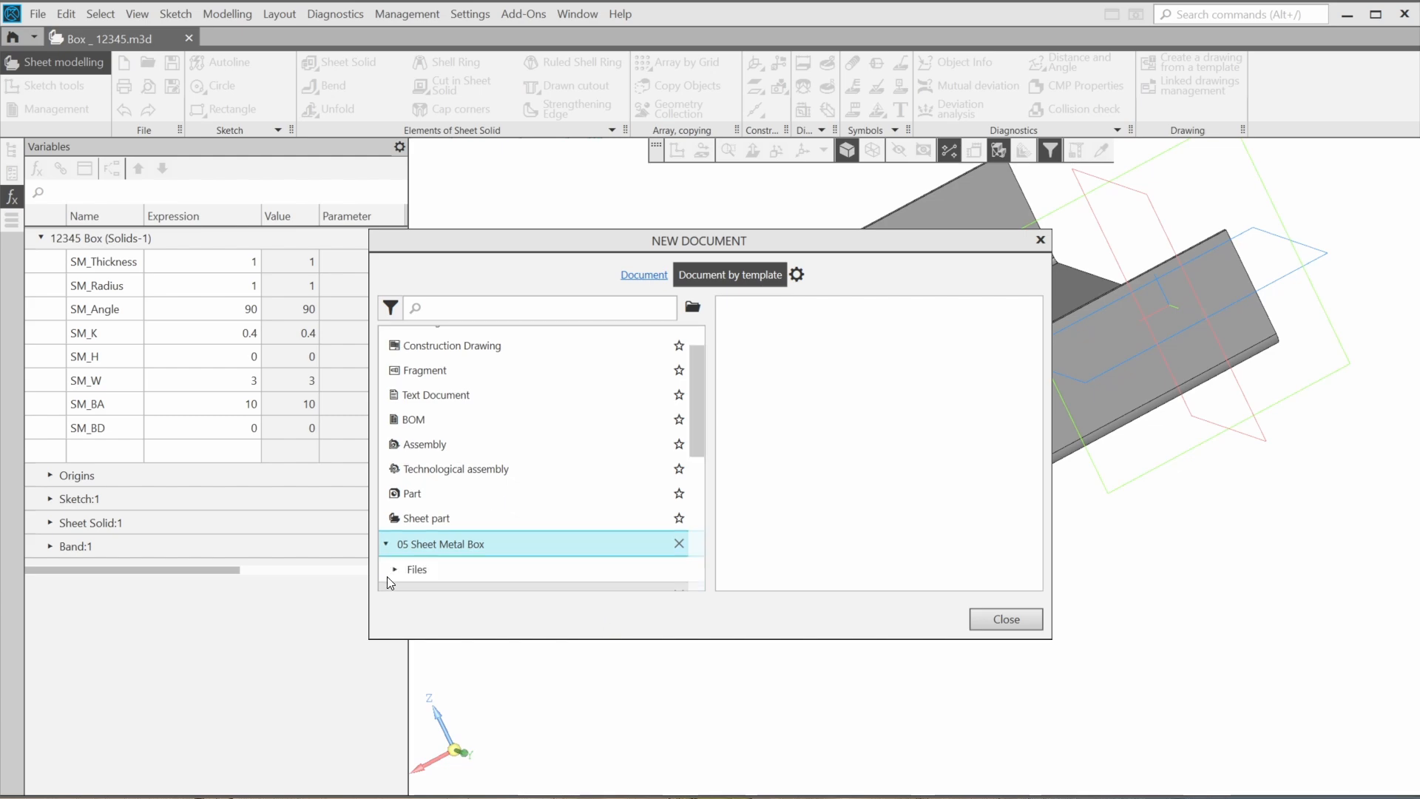
Step: Create a new part from the My Sheet Model.m3t template and close it
{"action": "left_click", "coordinate": [393, 574]}
{"action": "scroll", "coordinate": [427, 534], "scroll_direction": "down", "scroll_amount": 1}
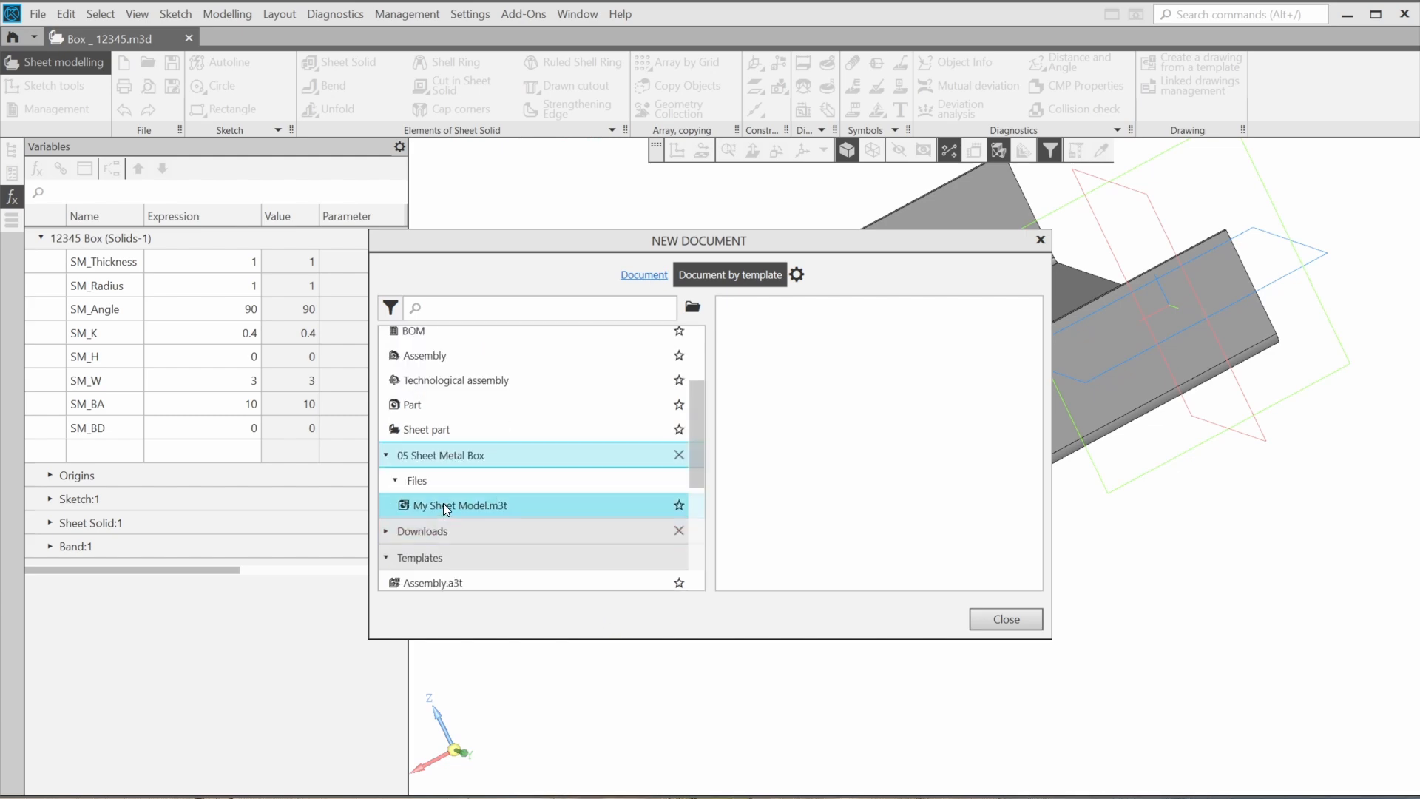
{"action": "double_click", "coordinate": [476, 503]}
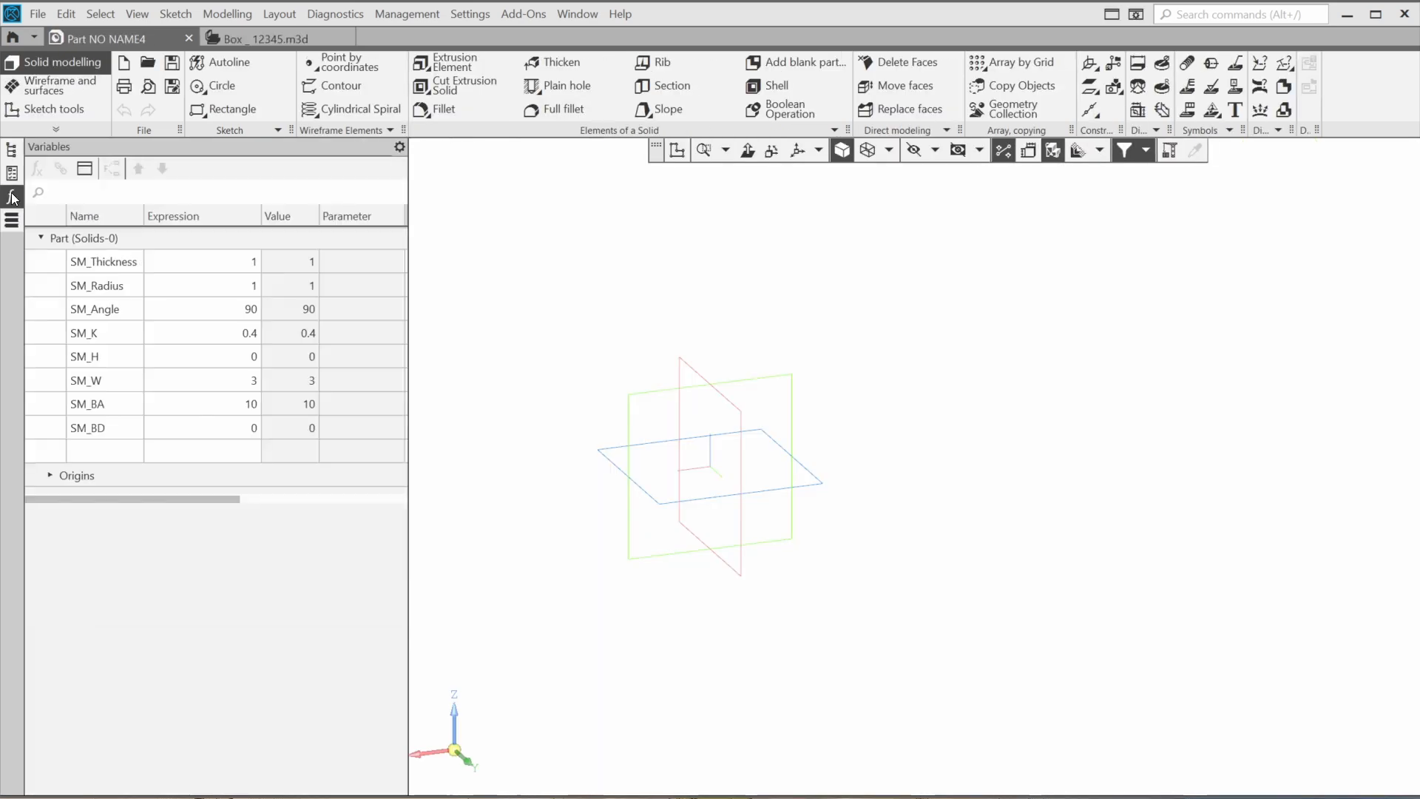
{"action": "left_click", "coordinate": [189, 38]}
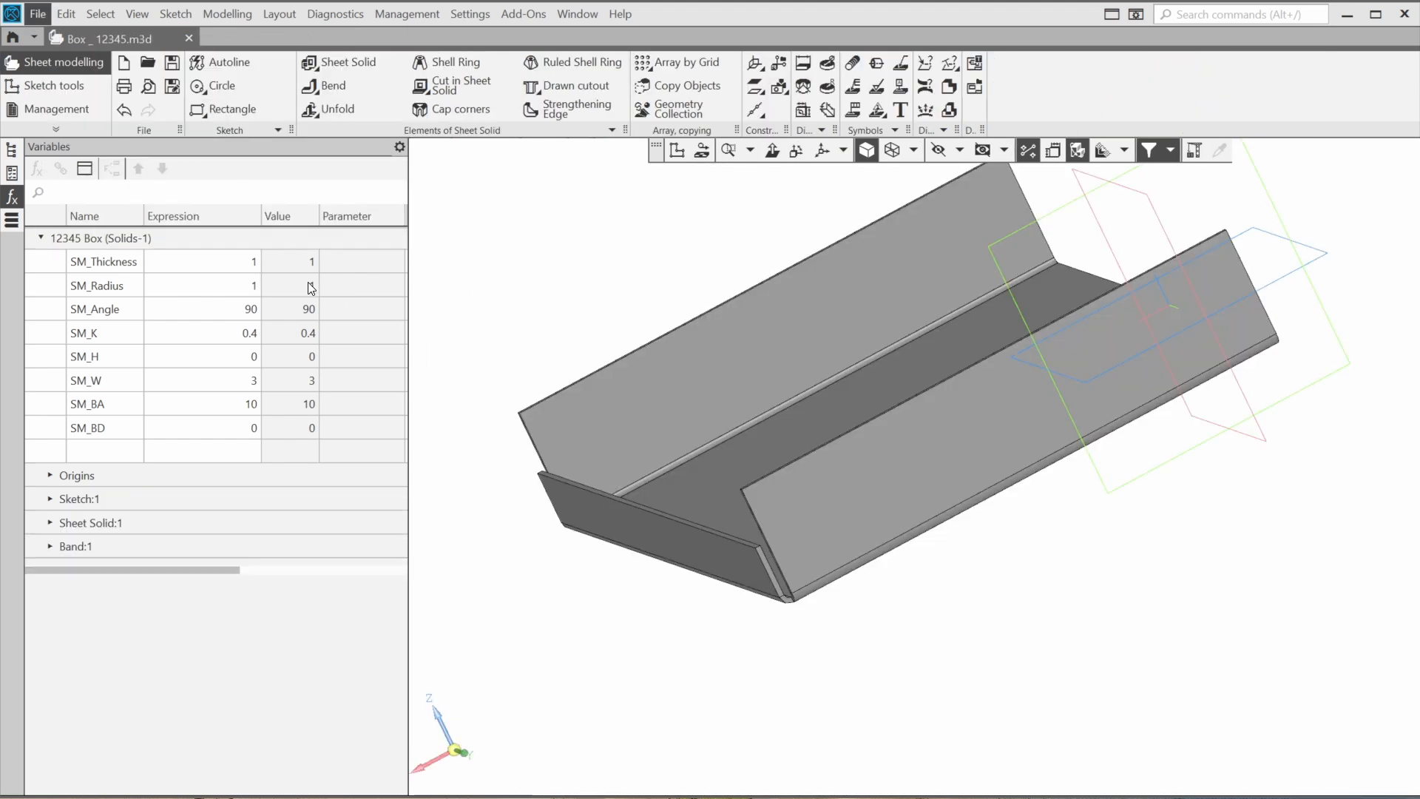
Step: Set the box's SM_Radius variable to 3, rebuild the model and check the bends at the front corner
{"action": "left_click", "coordinate": [251, 285]}
{"action": "type", "text": "3"}
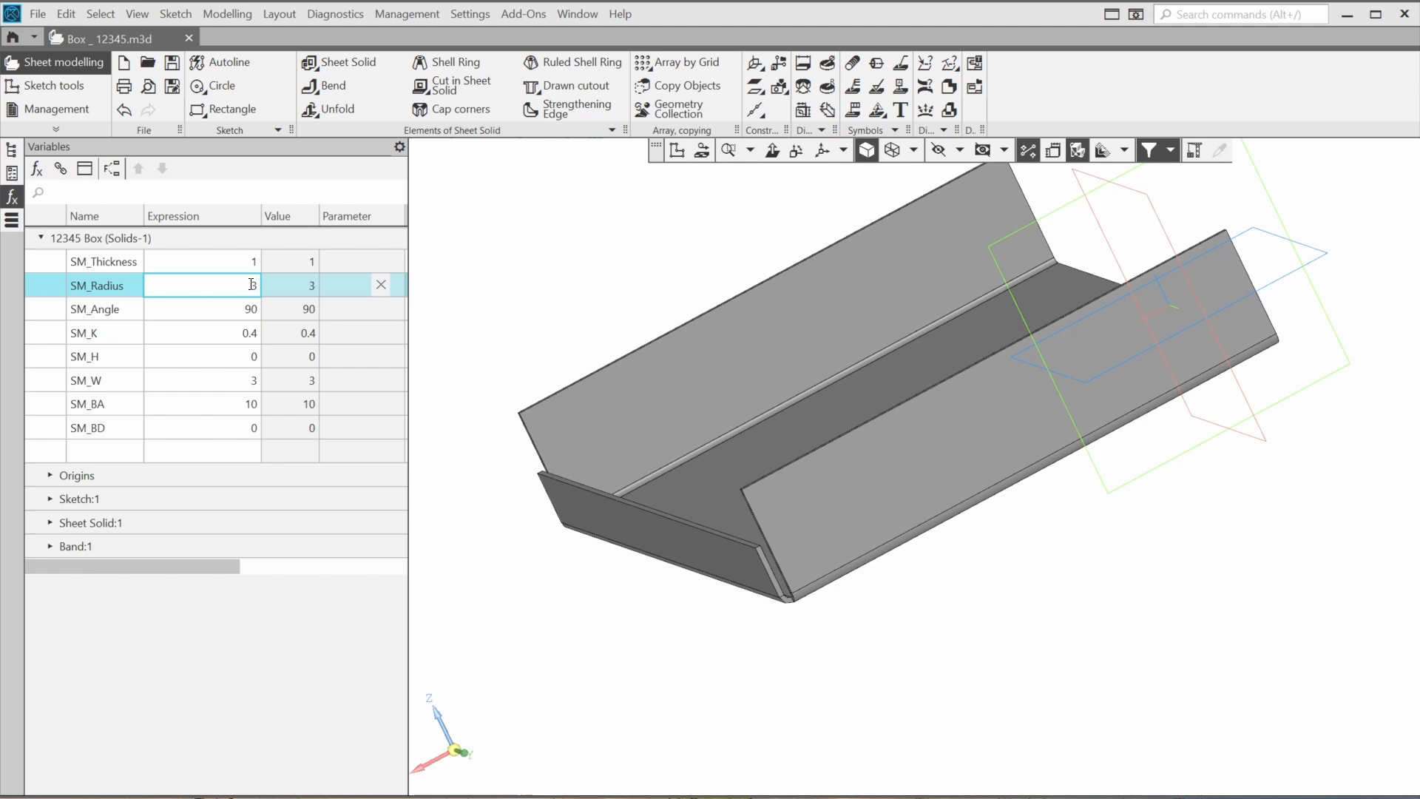
{"action": "key", "text": "Return"}
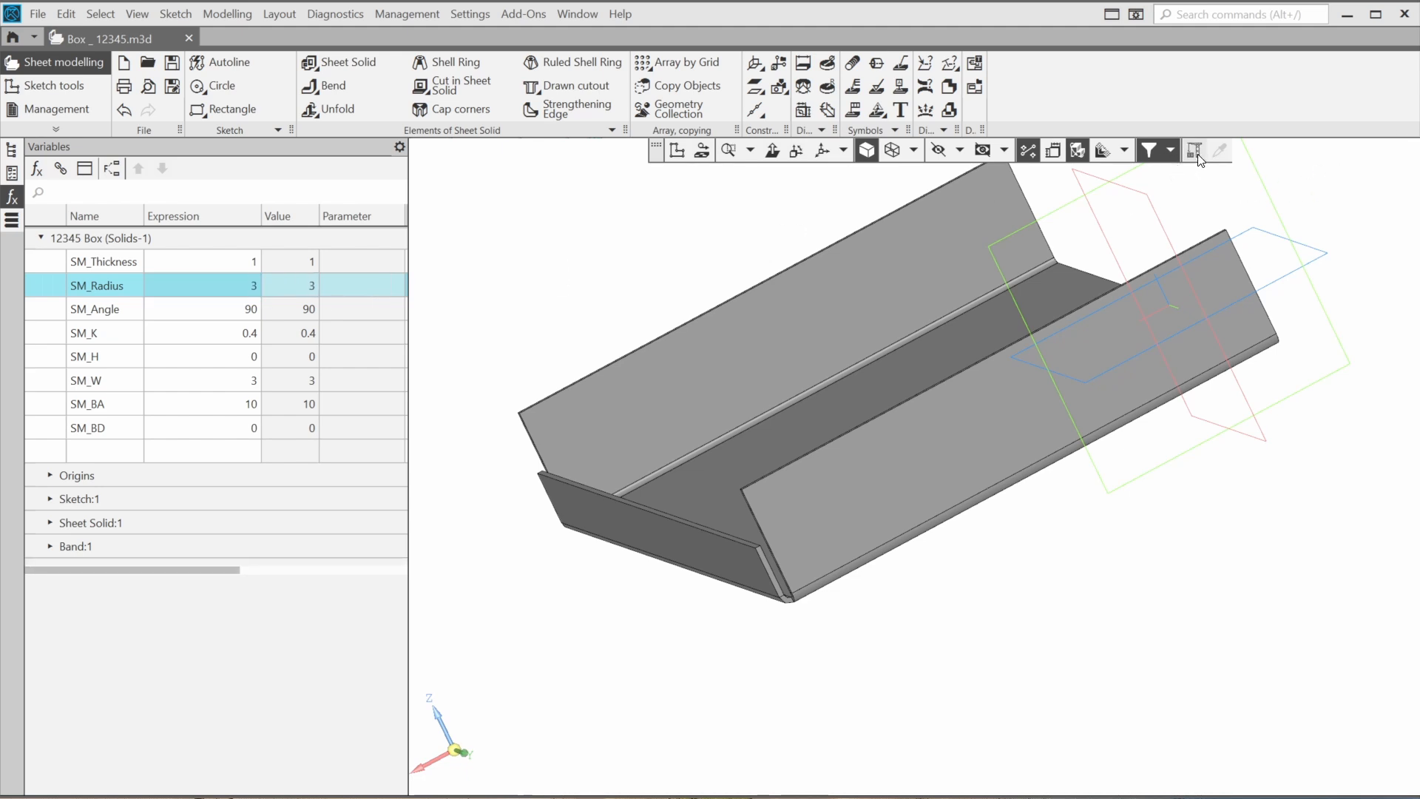
{"action": "scroll", "coordinate": [902, 578], "scroll_direction": "up", "scroll_amount": 5}
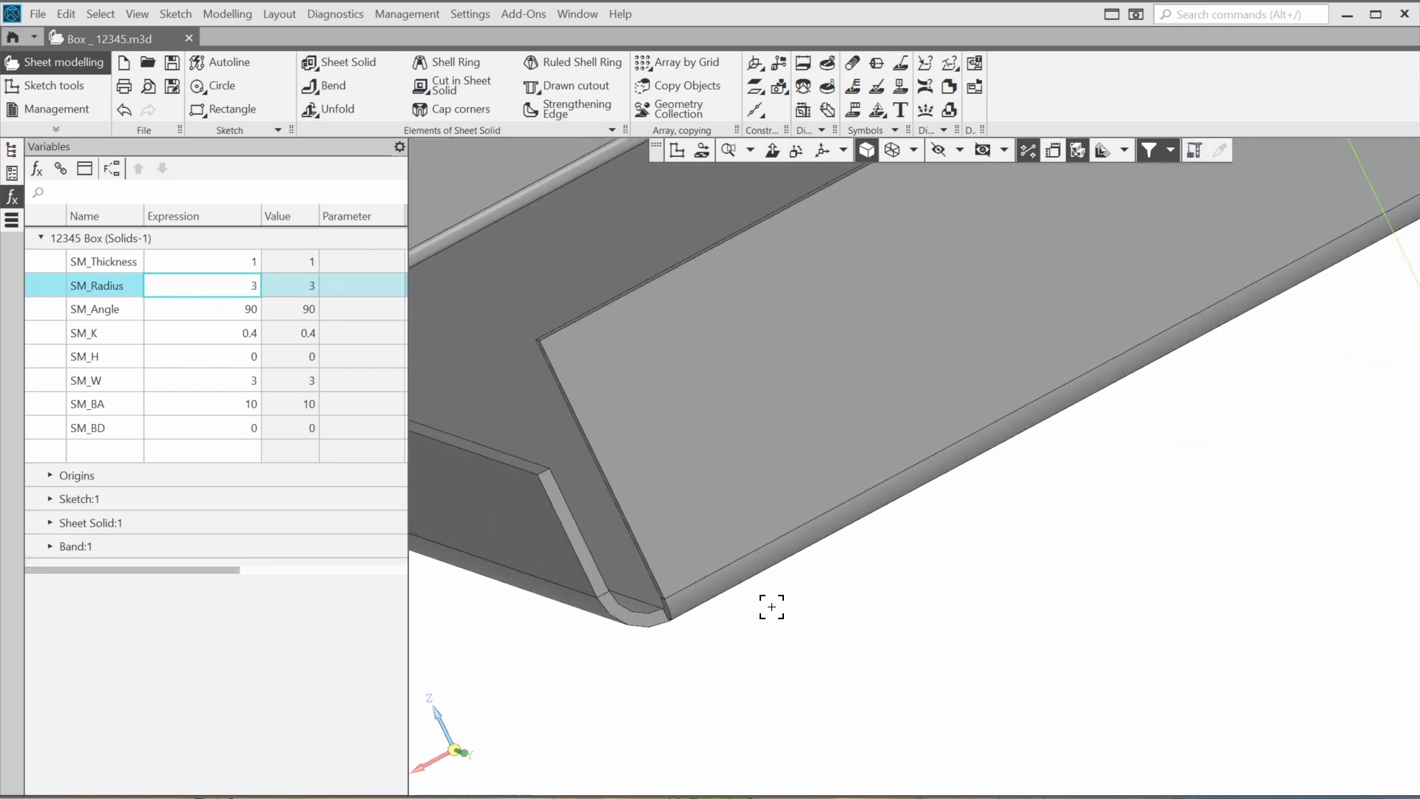
{"action": "mouse_move", "coordinate": [830, 601]}
{"action": "middle_mouse_down"}
{"action": "mouse_move", "coordinate": [863, 577]}
{"action": "mouse_move", "coordinate": [814, 593]}
{"action": "mouse_move", "coordinate": [850, 602]}
{"action": "middle_mouse_up"}
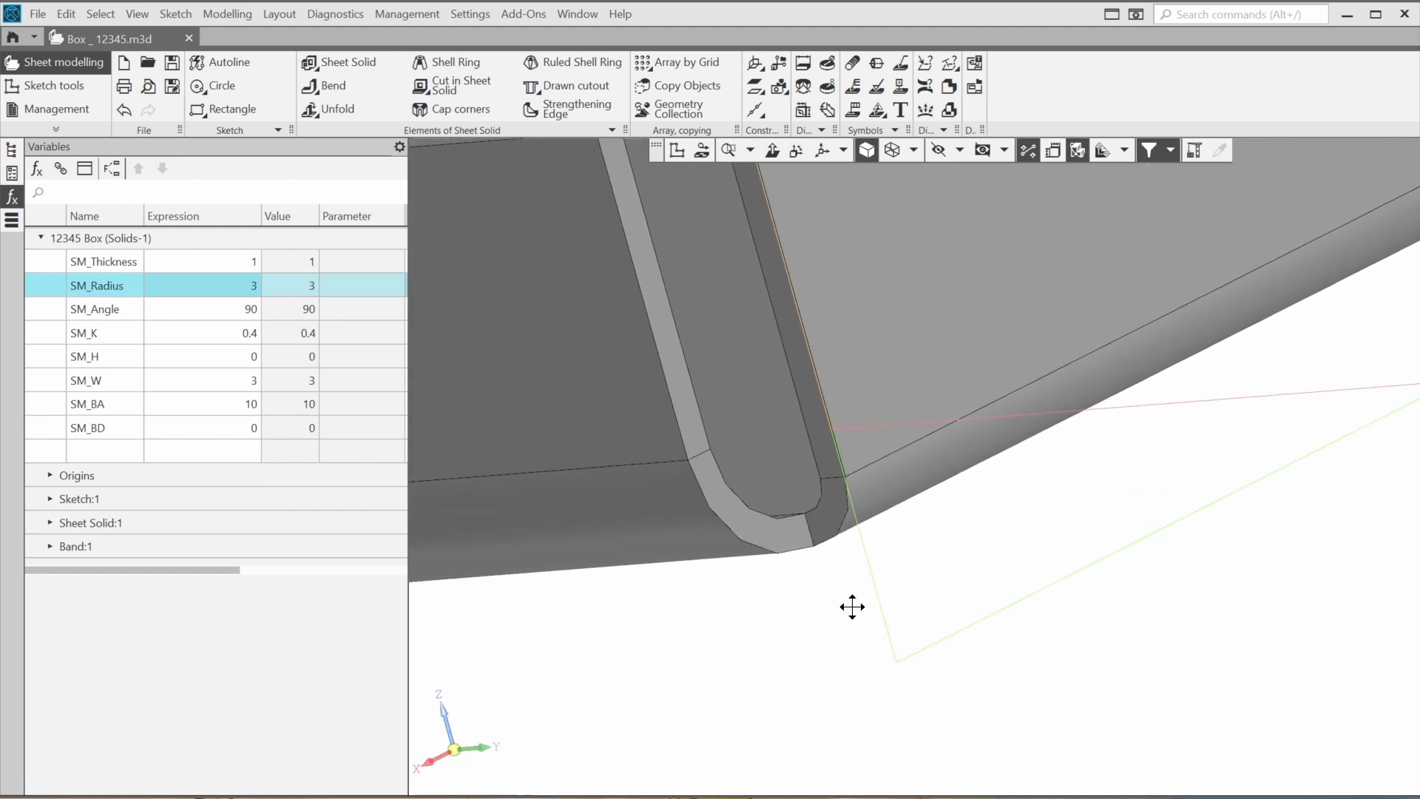
Step: Open the U-shaped Sheet Solid for editing, examine its Radius parameter and cancel the edit
{"action": "double_click", "coordinate": [897, 476]}
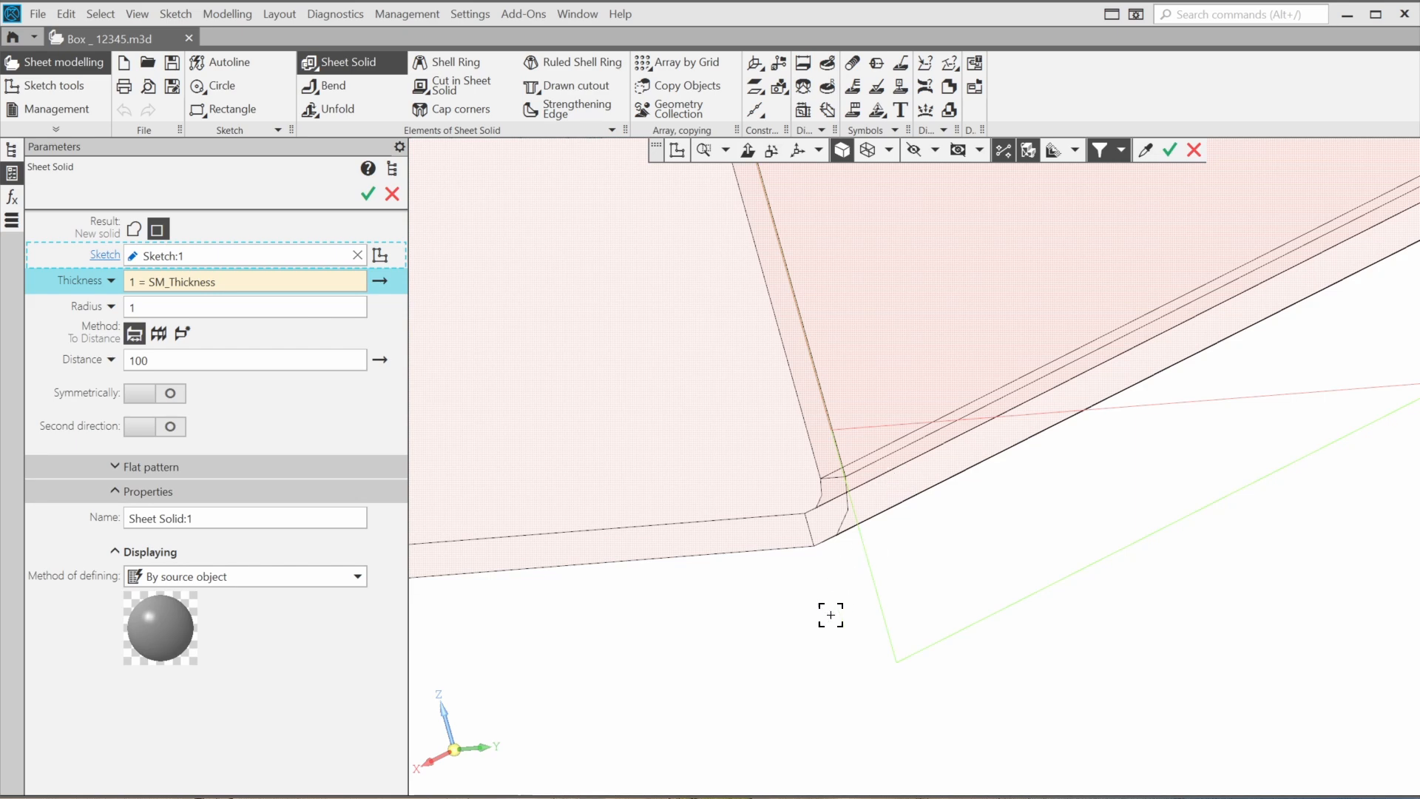
{"action": "left_click", "coordinate": [267, 305]}
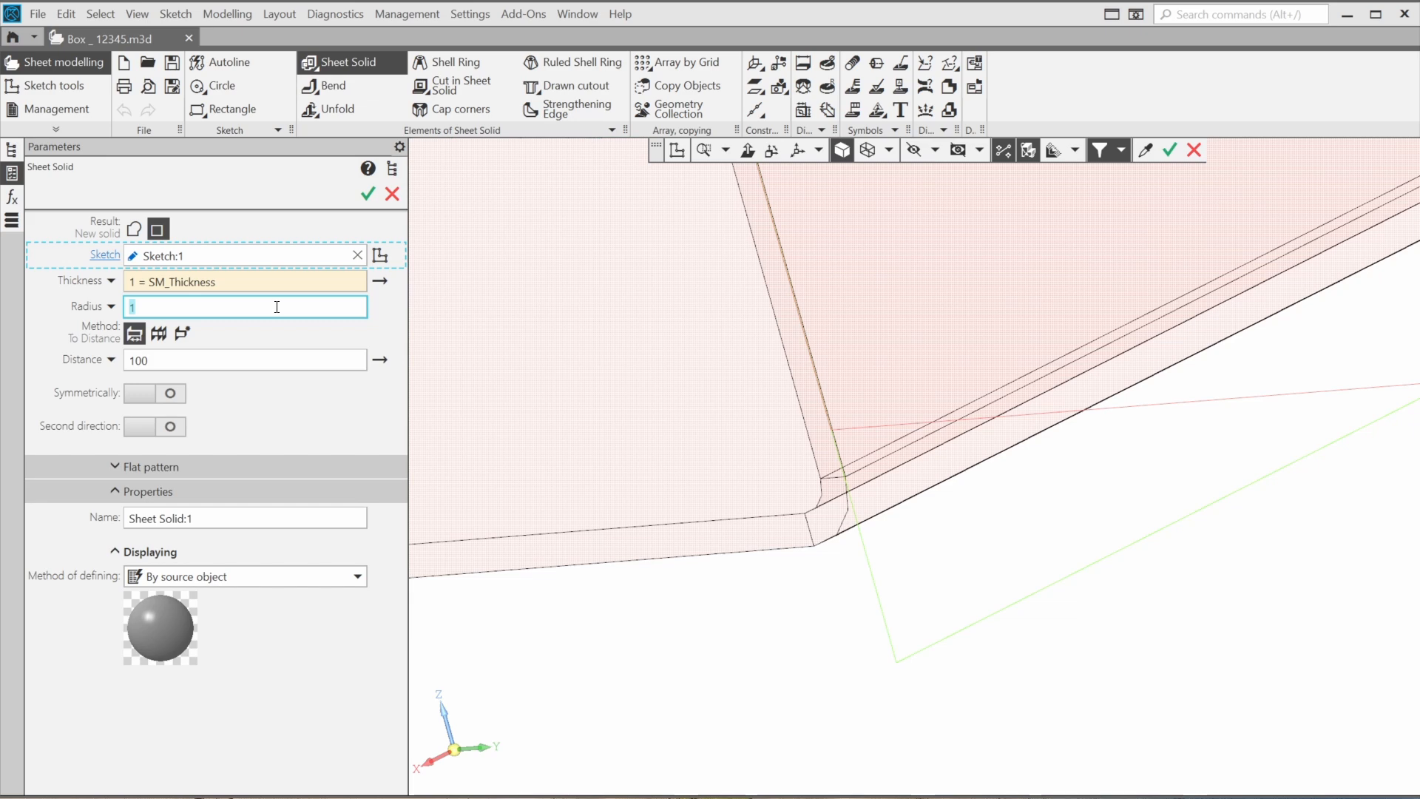
{"action": "left_click", "coordinate": [386, 196]}
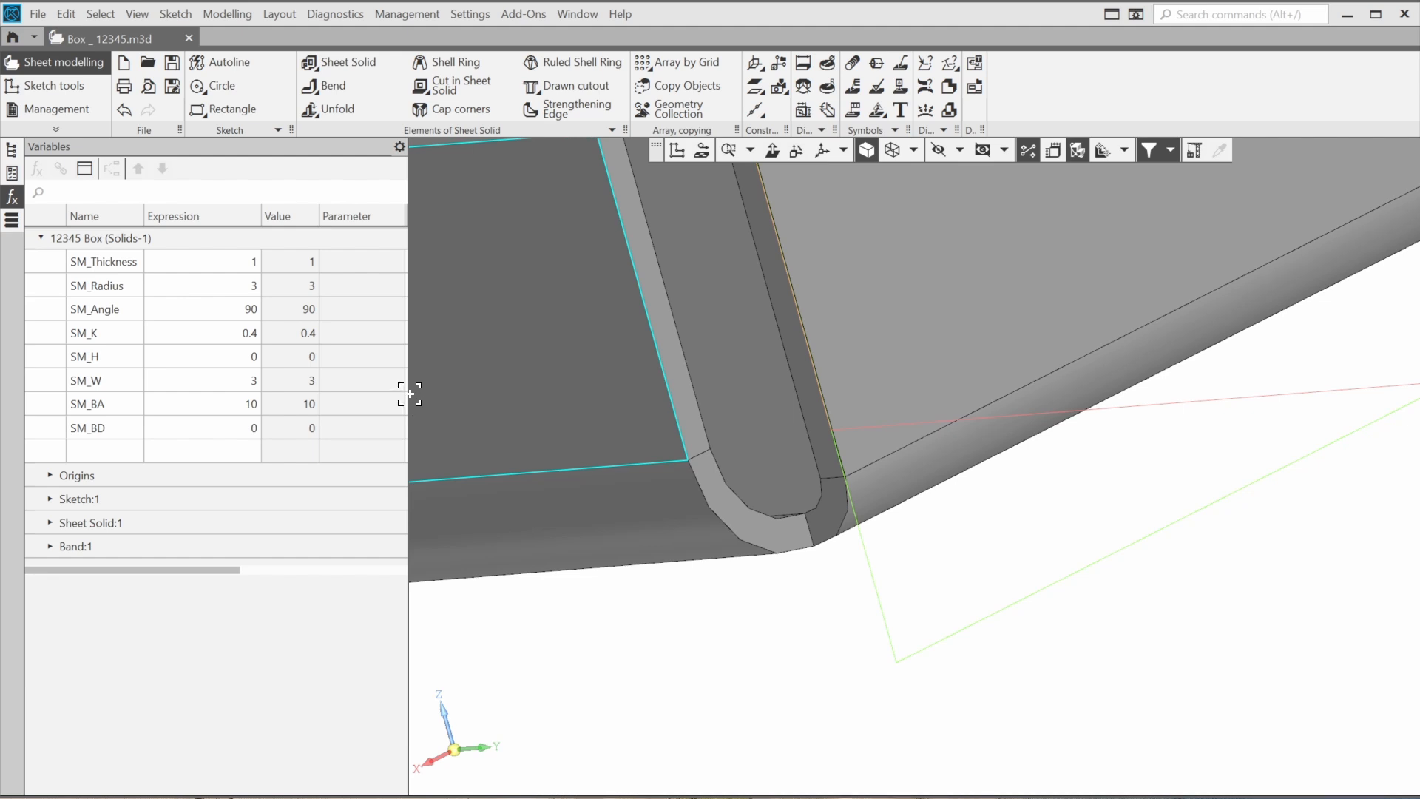
Step: Link the bend radius of Sheet Solid:1 to the SM_Radius variable, widening the variables list to show the comments
{"action": "left_click_drag", "start_coordinate": [410, 393], "coordinate": [552, 401]}
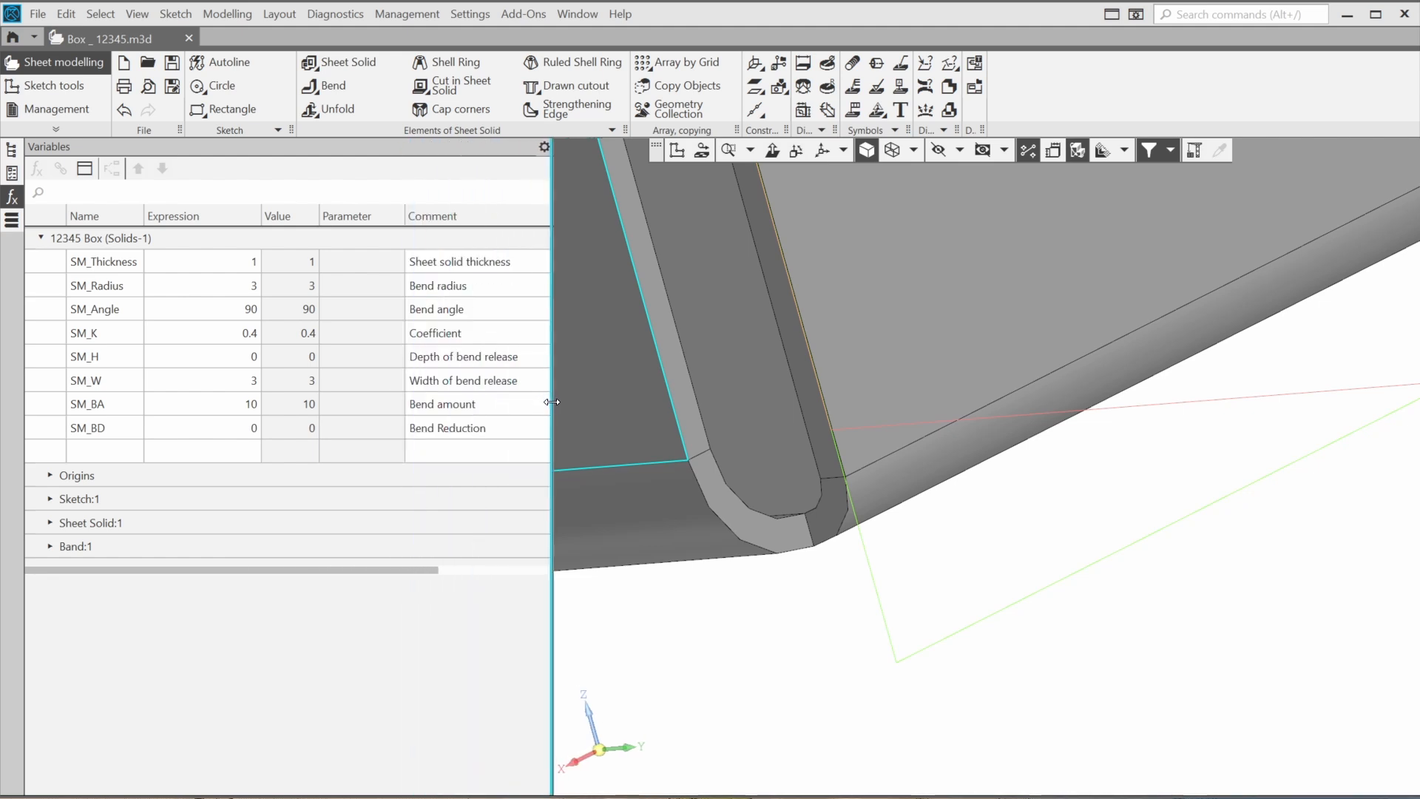
{"action": "left_click", "coordinate": [50, 522]}
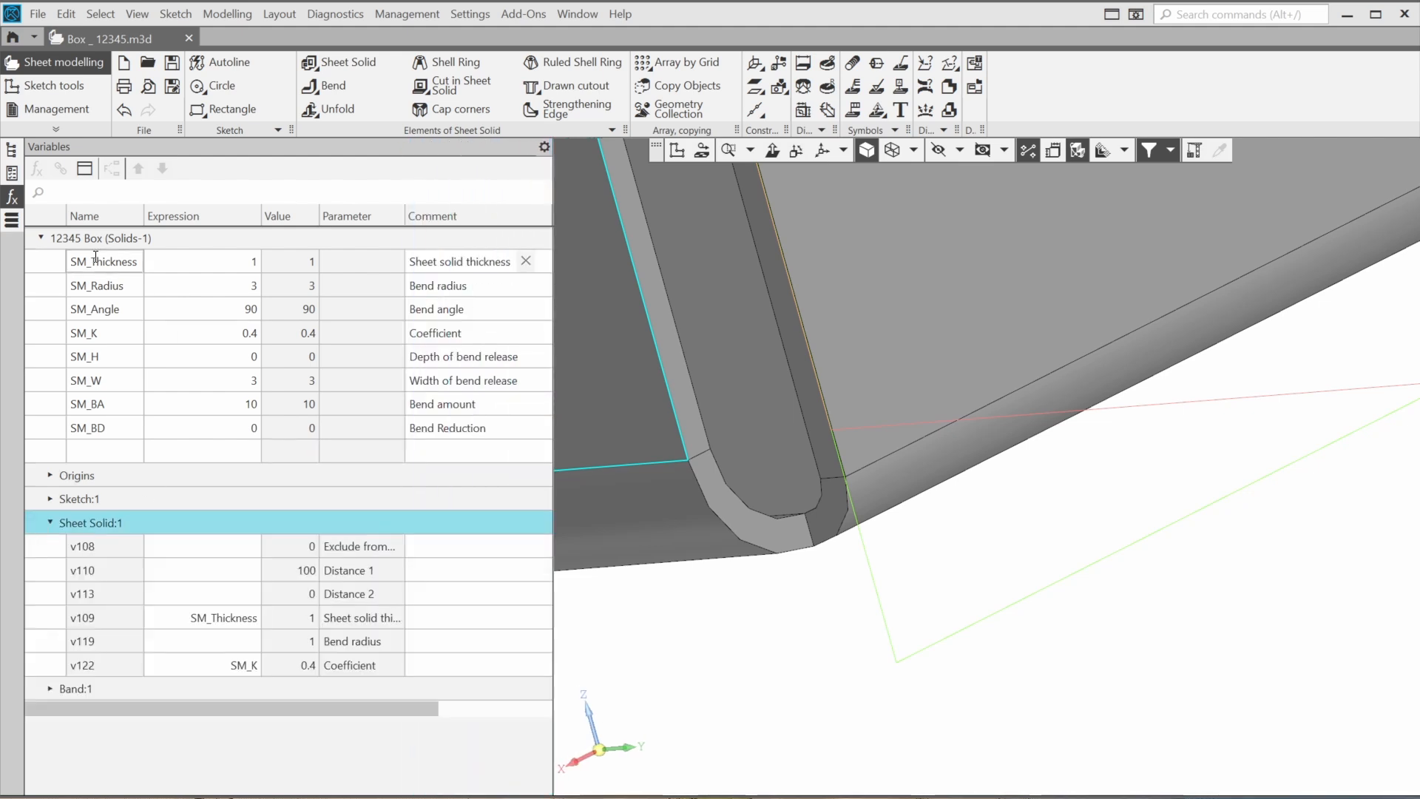
{"action": "left_click", "coordinate": [136, 286]}
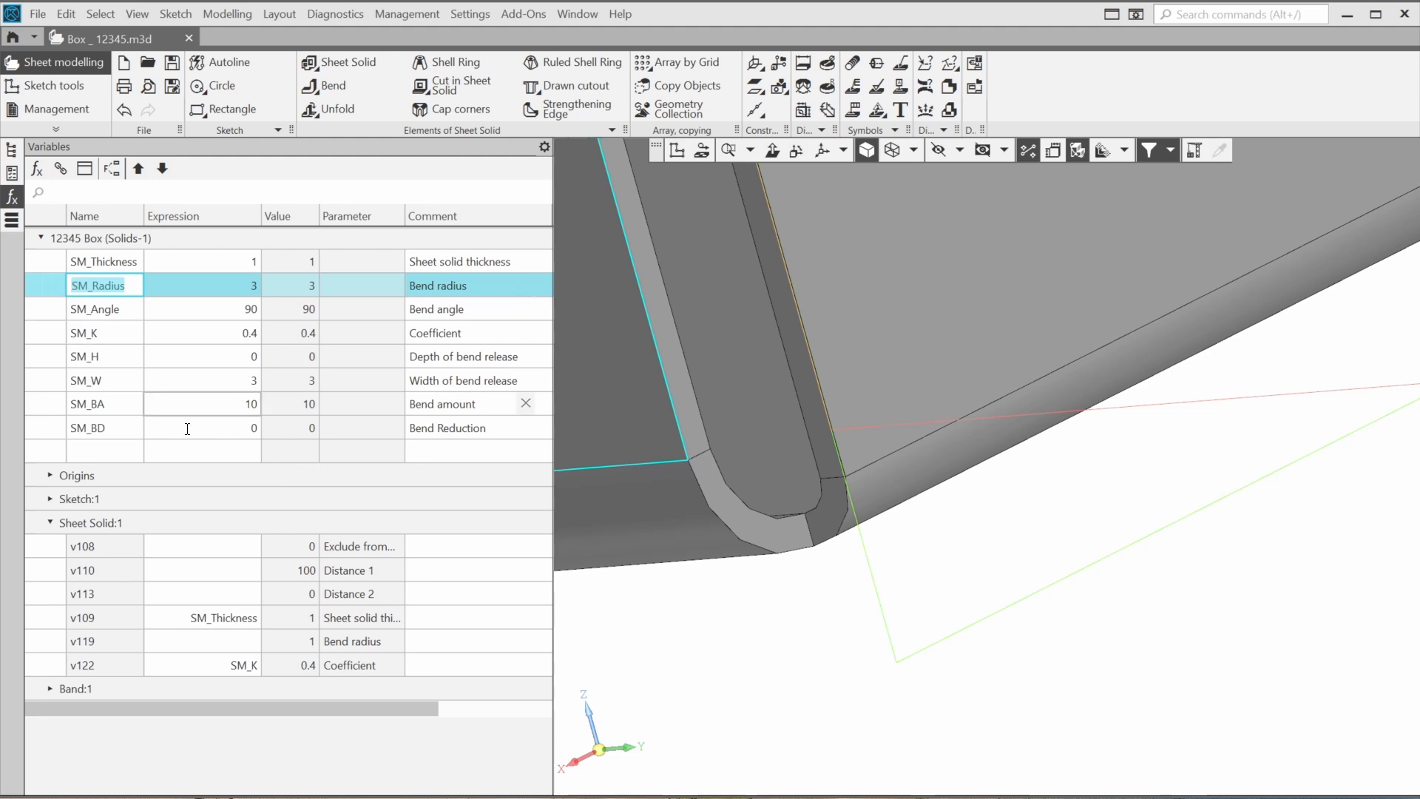
{"action": "left_click", "coordinate": [223, 647]}
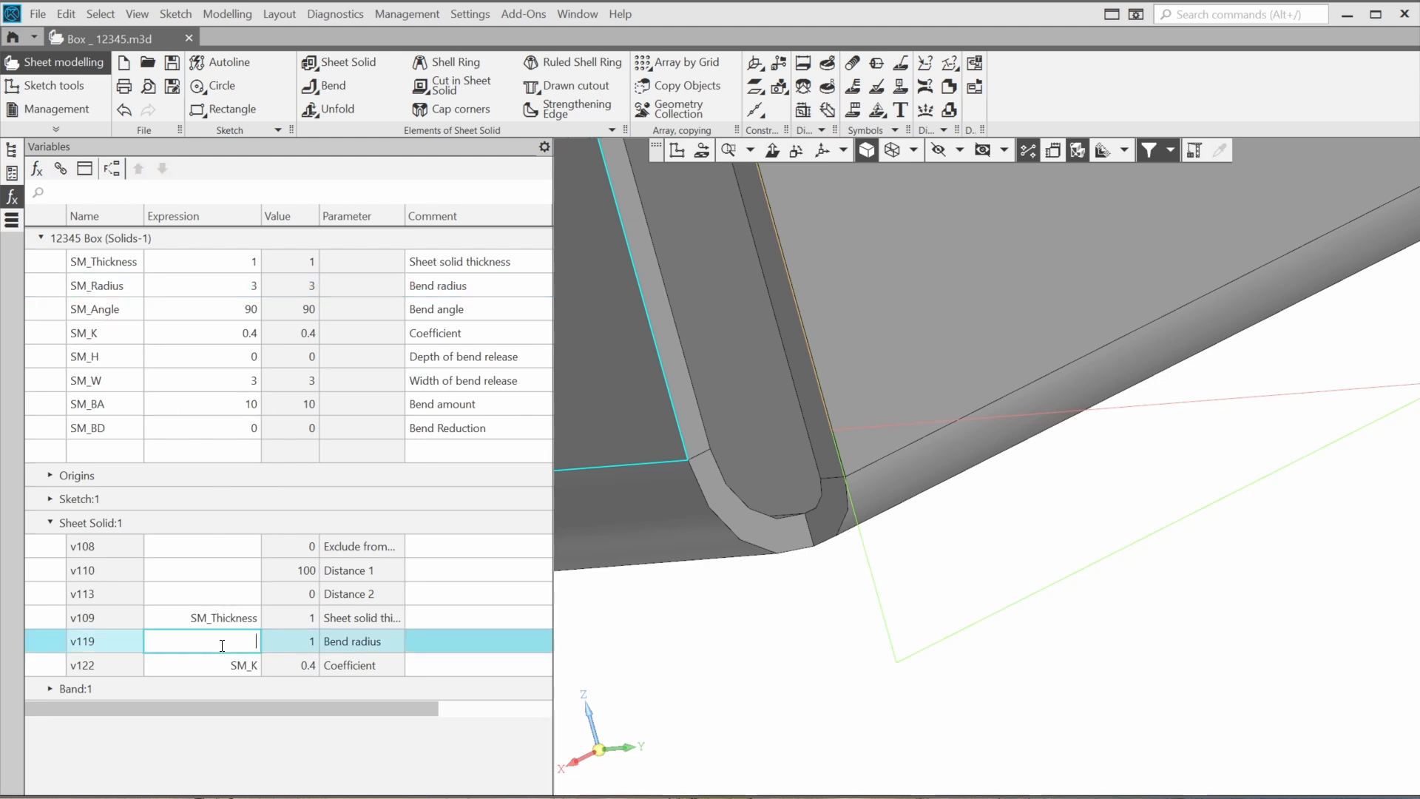
{"action": "type", "text": "SM_Radius"}
{"action": "key", "text": "Return"}
Step: Check which variables drive the Band:1 bend and examine the bends at the box's front corner
{"action": "left_click", "coordinate": [50, 689]}
{"action": "scroll", "coordinate": [189, 688], "scroll_direction": "down", "scroll_amount": 2}
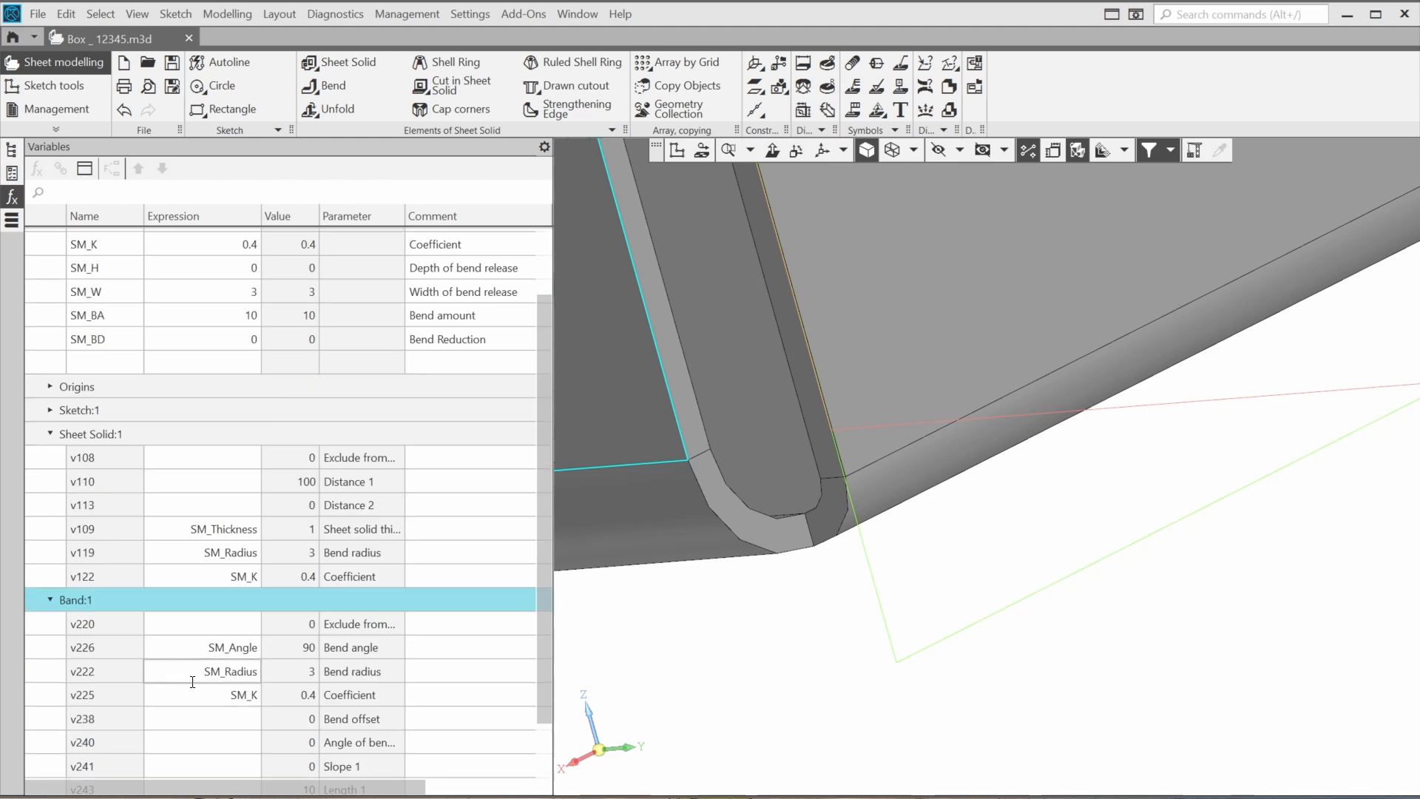
{"action": "left_click", "coordinate": [357, 679]}
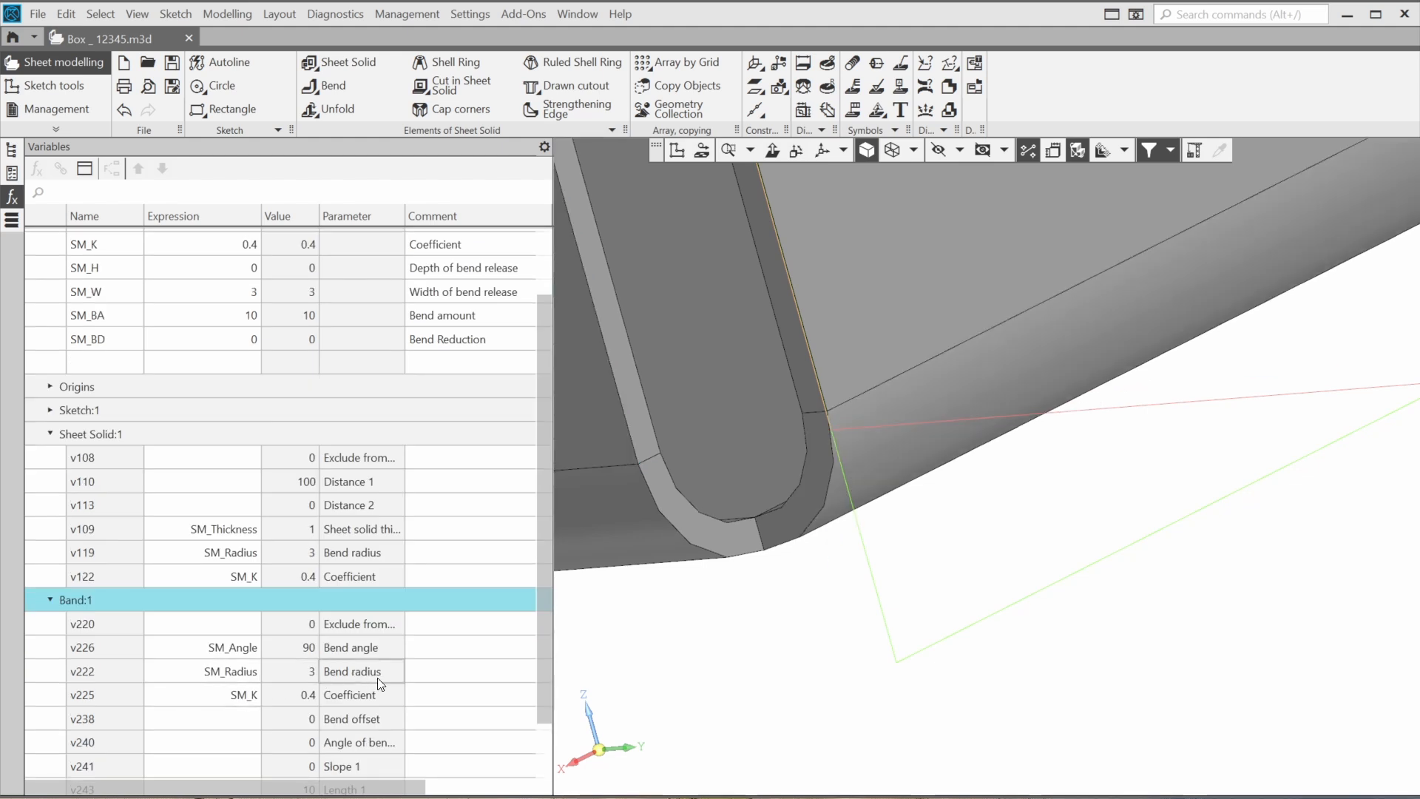
{"action": "middle_click_drag", "start_coordinate": [666, 587], "coordinate": [951, 612]}
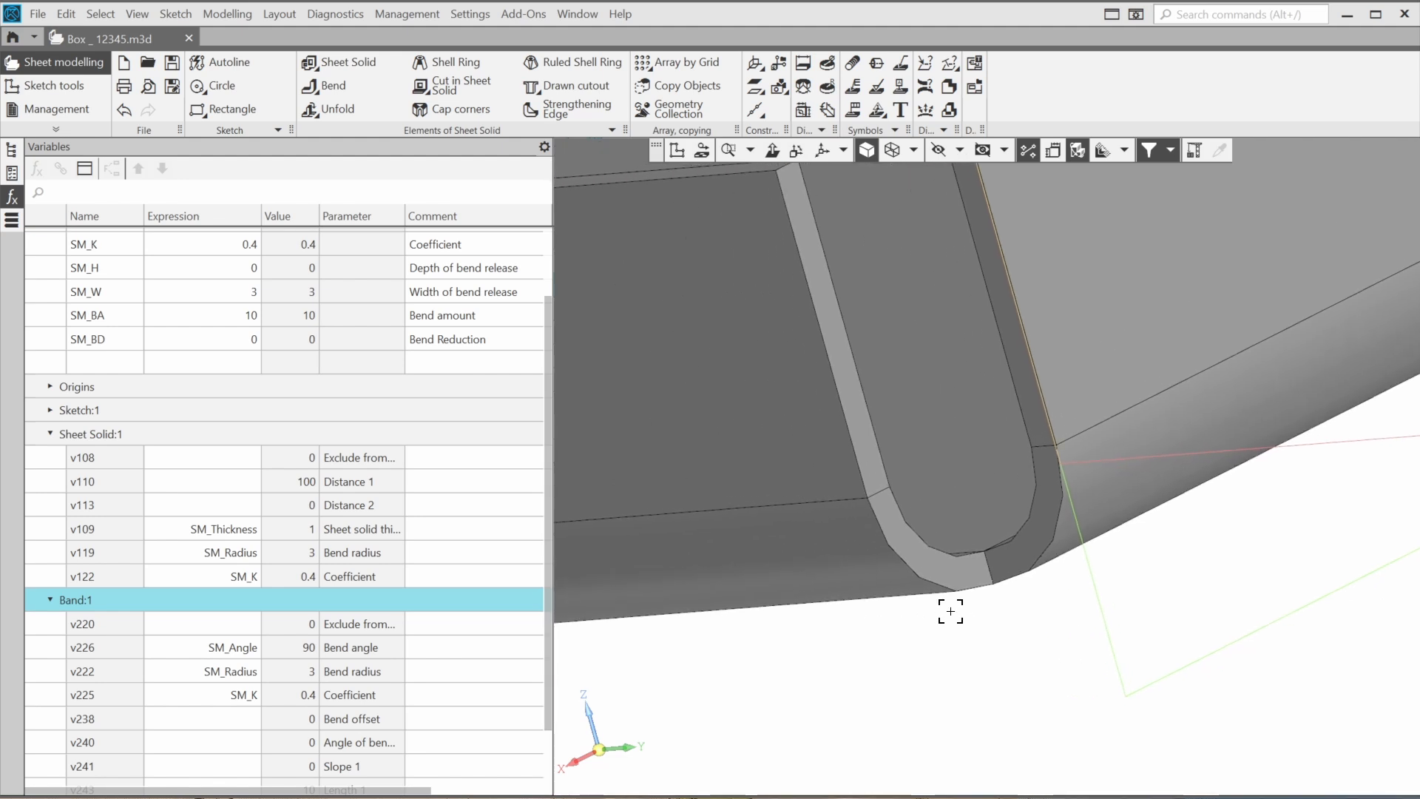
{"action": "scroll", "coordinate": [372, 474], "scroll_direction": "up", "scroll_amount": 2}
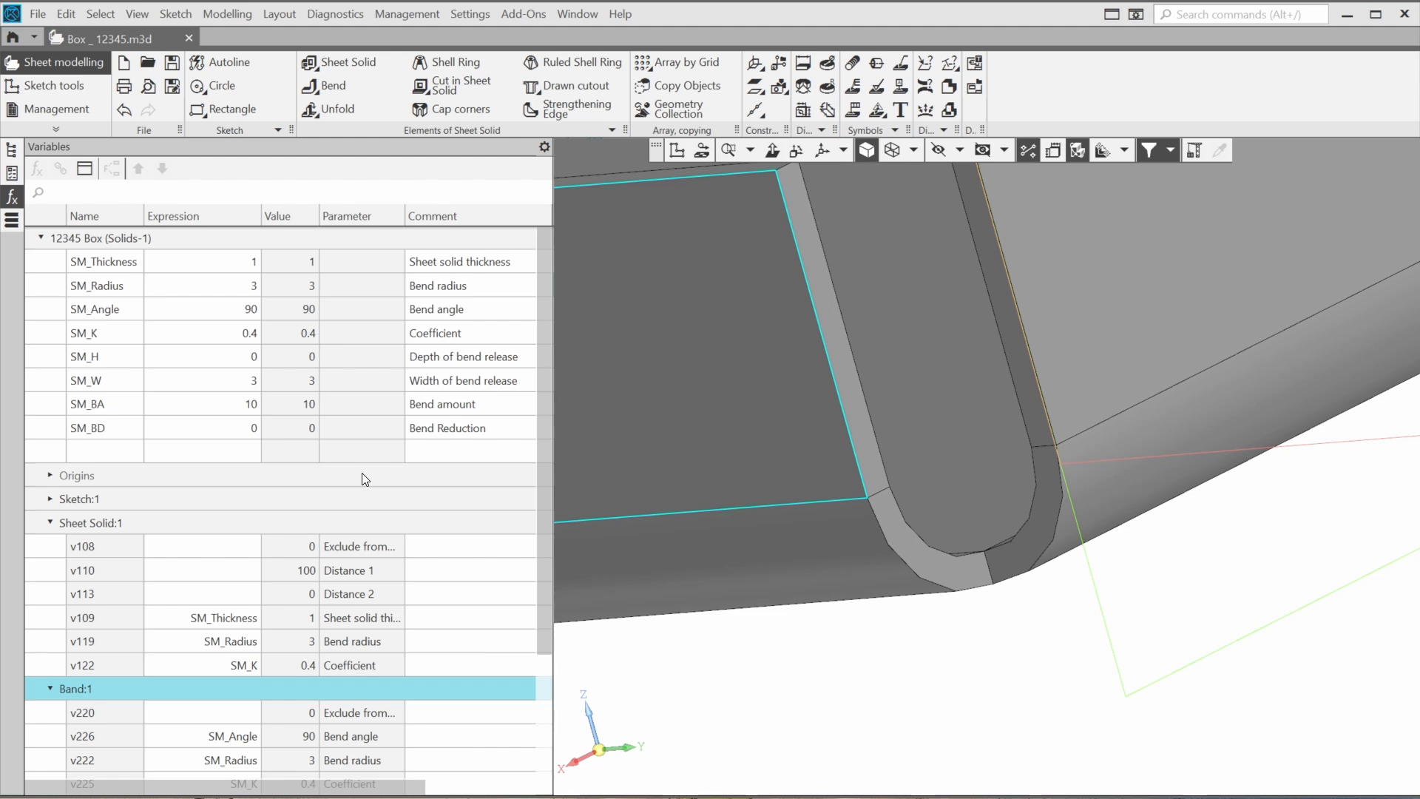
Step: Set the SM_Radius variable to 1, rebuild the box and narrow the variables list
{"action": "double_click", "coordinate": [244, 285]}
{"action": "type", "text": "1"}
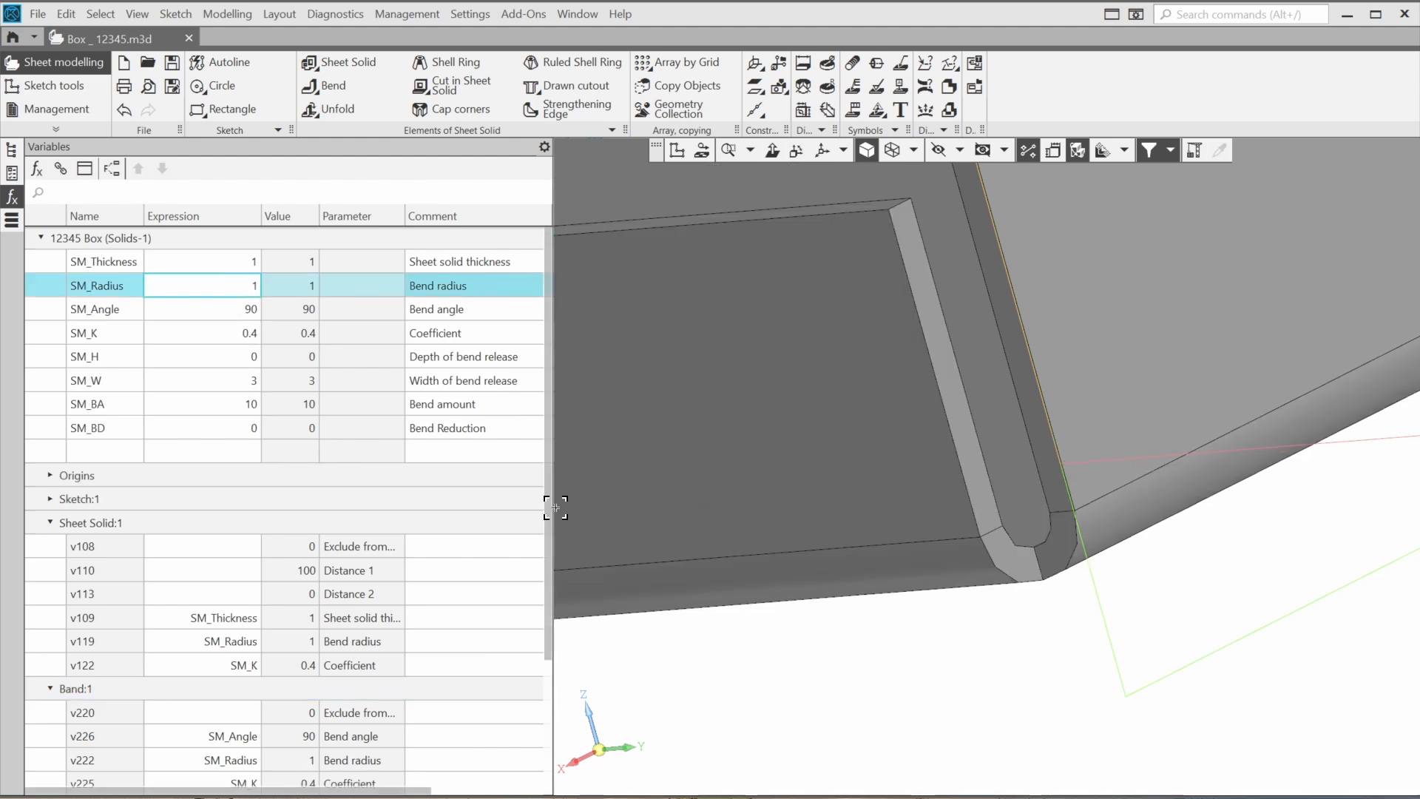
{"action": "left_click_drag", "start_coordinate": [548, 507], "coordinate": [398, 508]}
{"action": "scroll", "coordinate": [761, 490], "scroll_direction": "down", "scroll_amount": 5}
{"action": "left_click", "coordinate": [445, 748]}
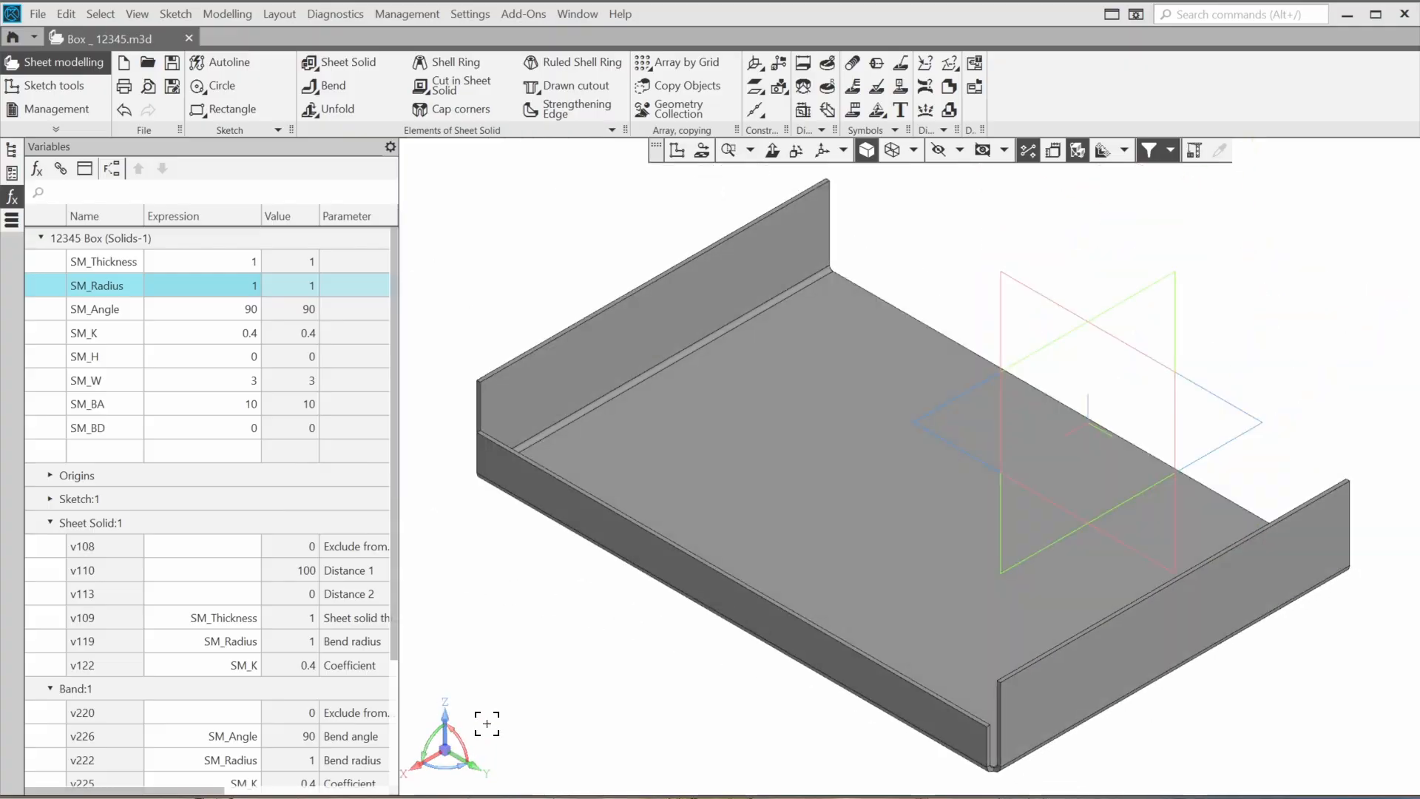